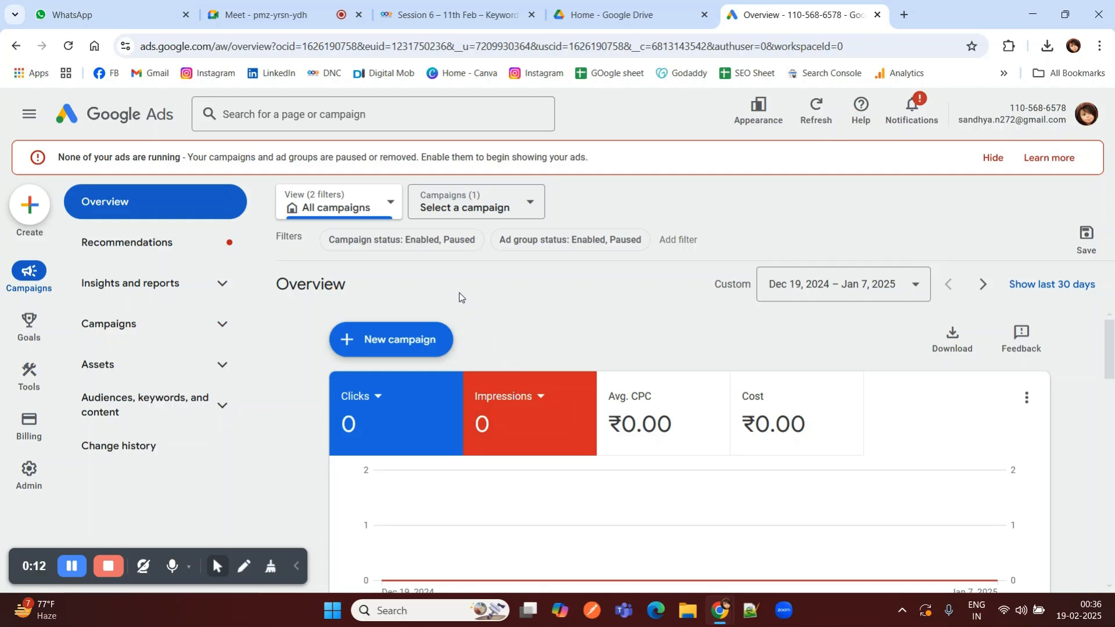
Step: Start a new campaign with Leads as the objective and continue without adding a conversion goal
left_click(430, 341)
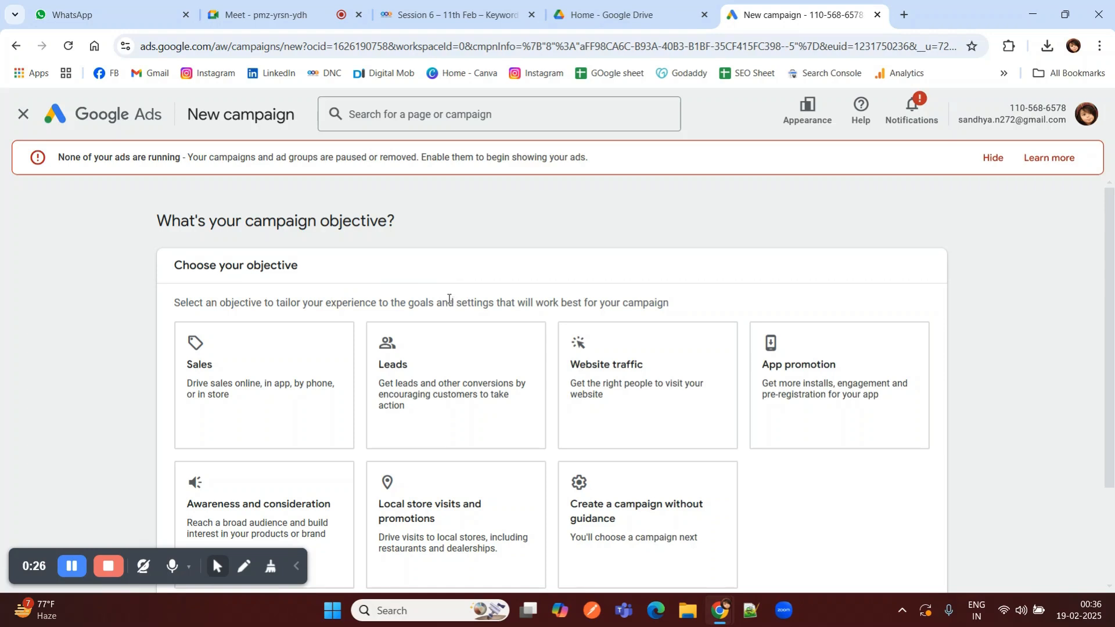
left_click(447, 362)
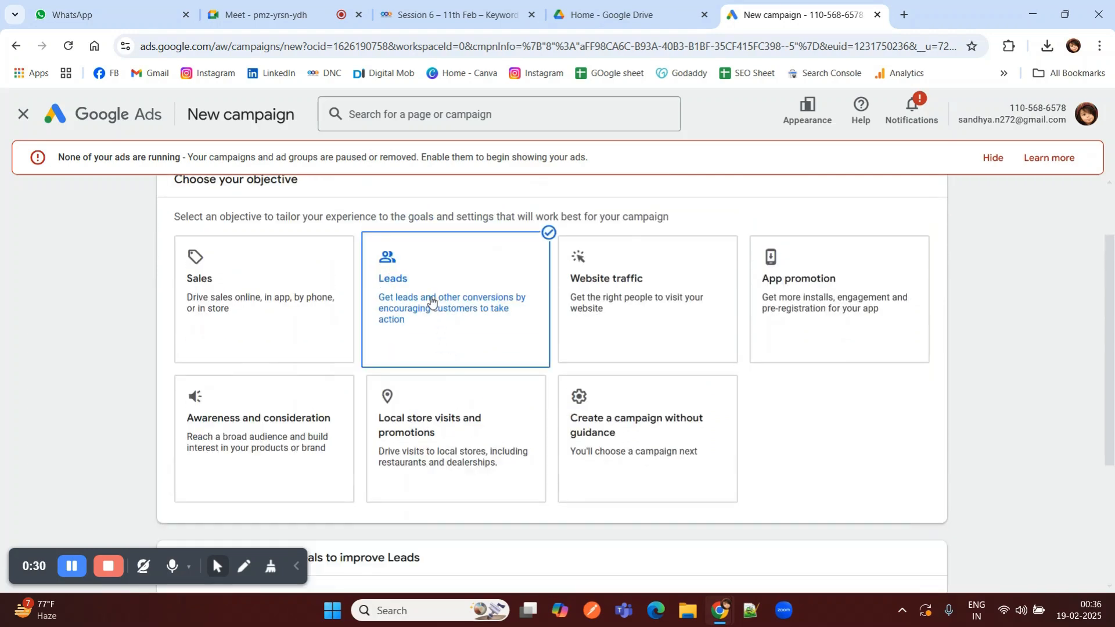
scroll(416, 326, "down", 1)
scroll(417, 336, "down", 2)
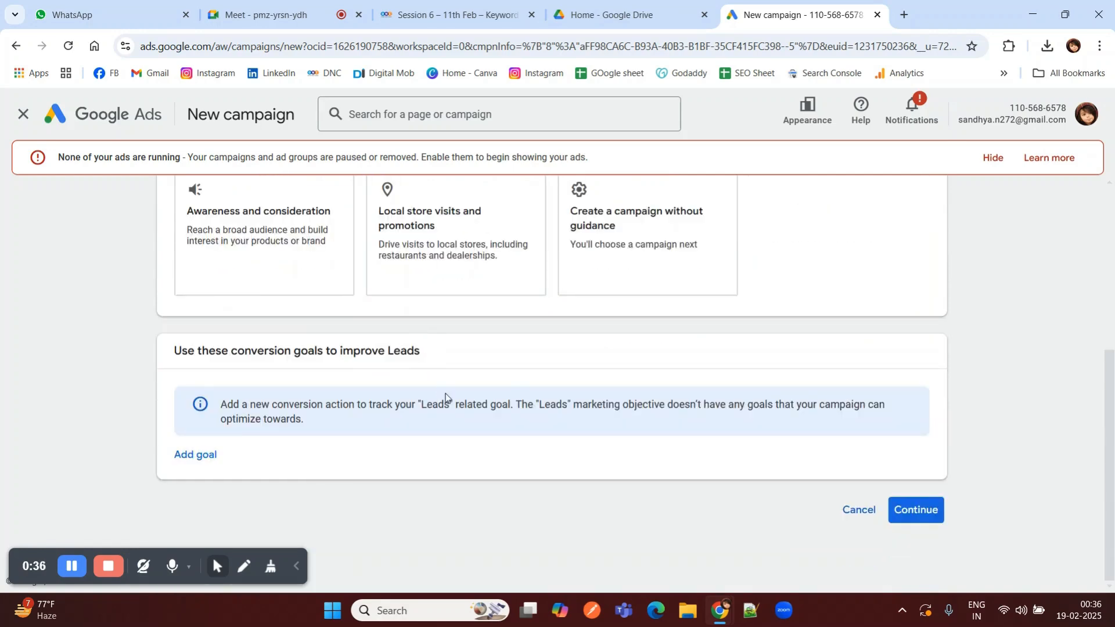
left_click(916, 509)
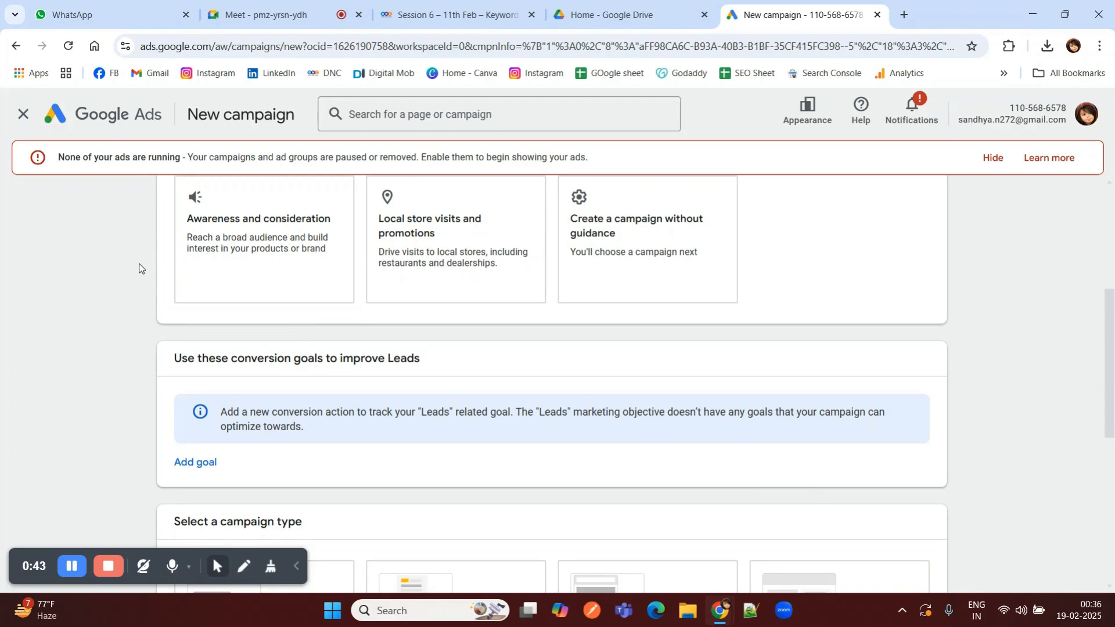
Step: Choose Search as the campaign type
scroll(115, 243, "up", 4)
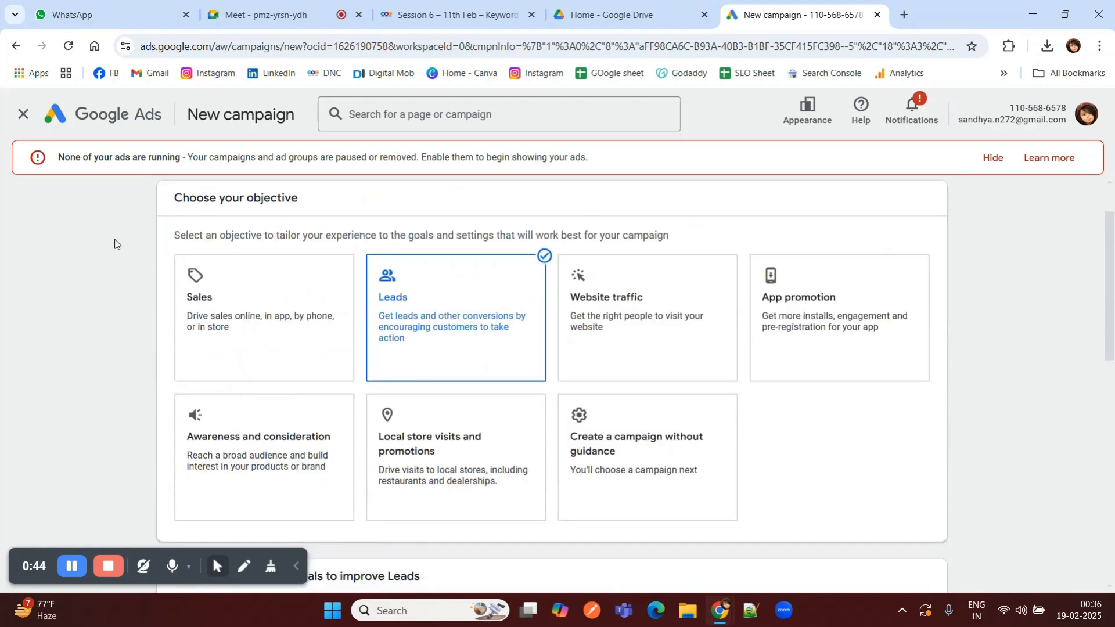
scroll(115, 243, "down", 9)
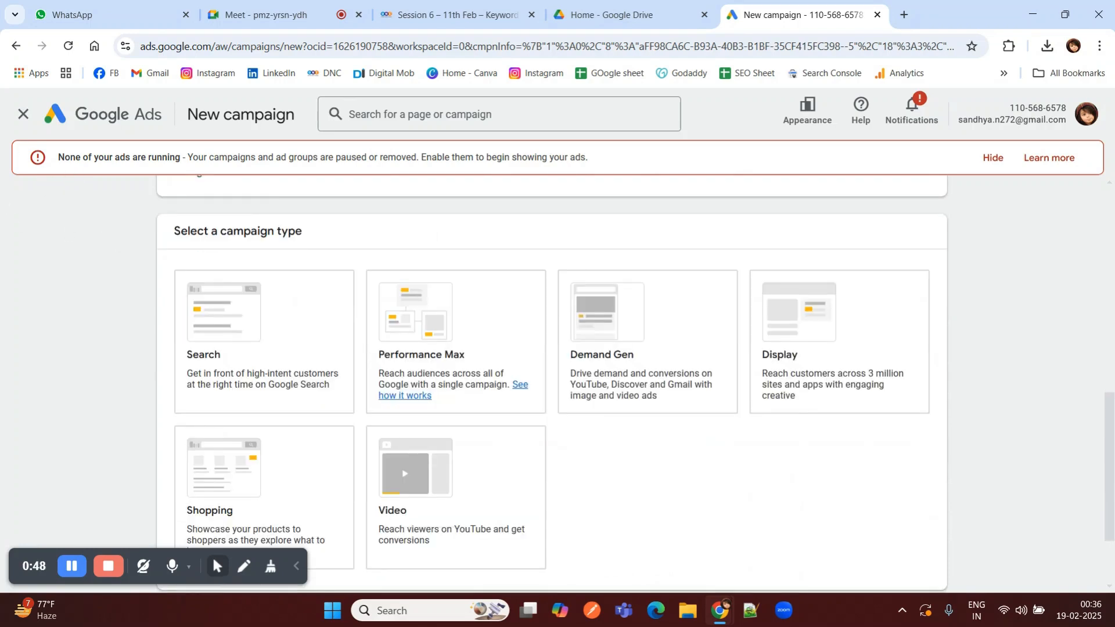
left_click(216, 410)
left_click(252, 366)
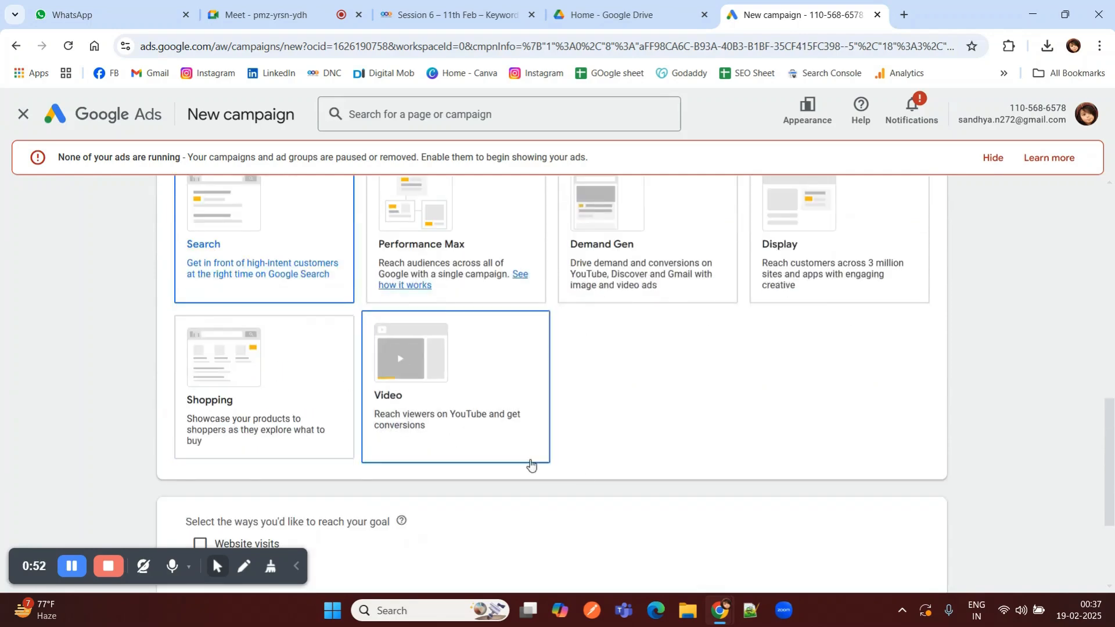
Step: Enable Website visits as the way to reach the campaign goal
scroll(772, 525, "down", 2)
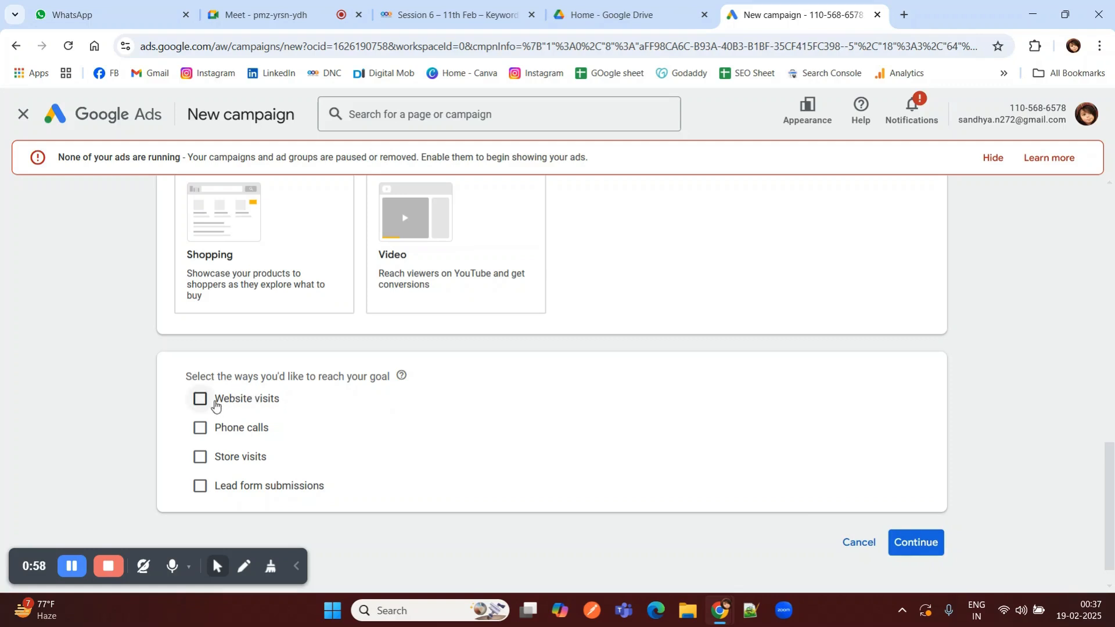
left_click(216, 405)
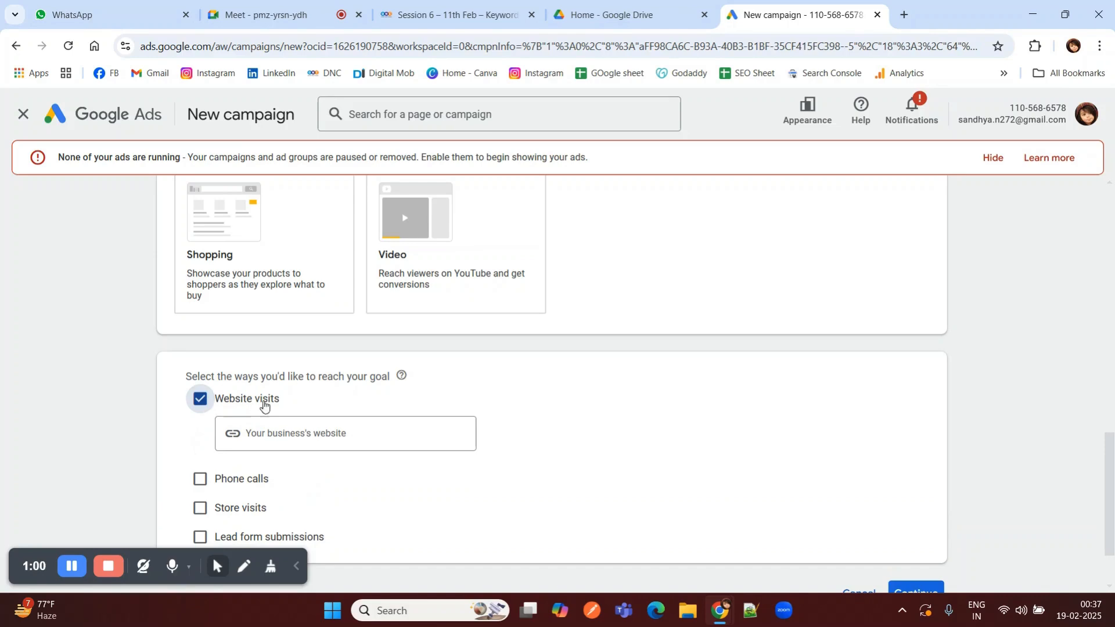
left_click(317, 436)
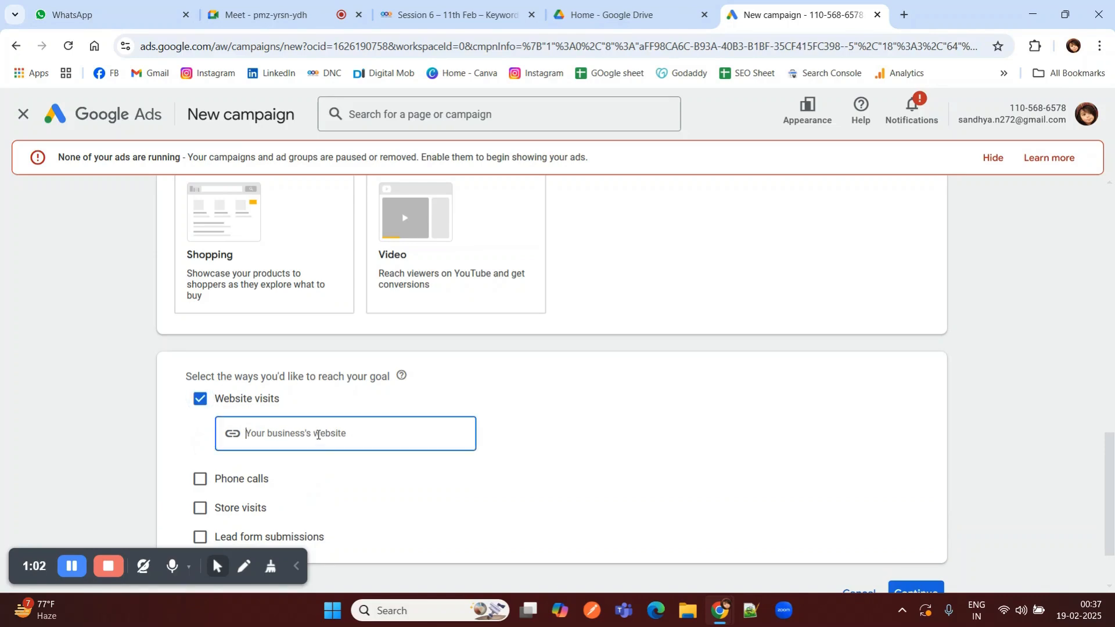
left_click(368, 343)
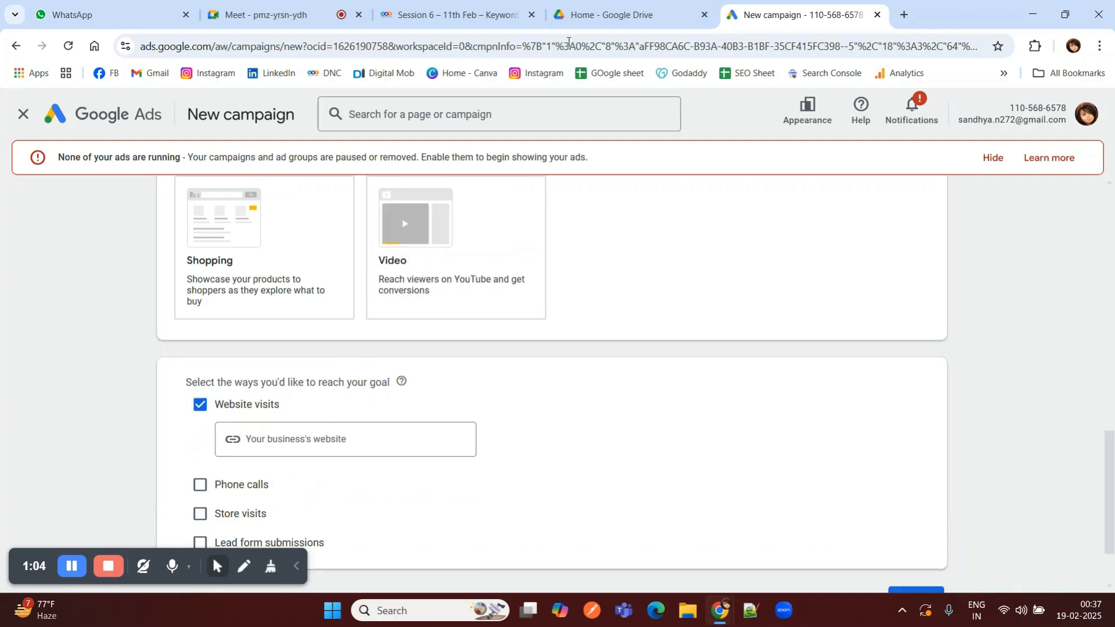
Step: Switch to Google Drive and open the "Google Search Ad (Campaign Planning)" spreadsheet
left_click(615, 3)
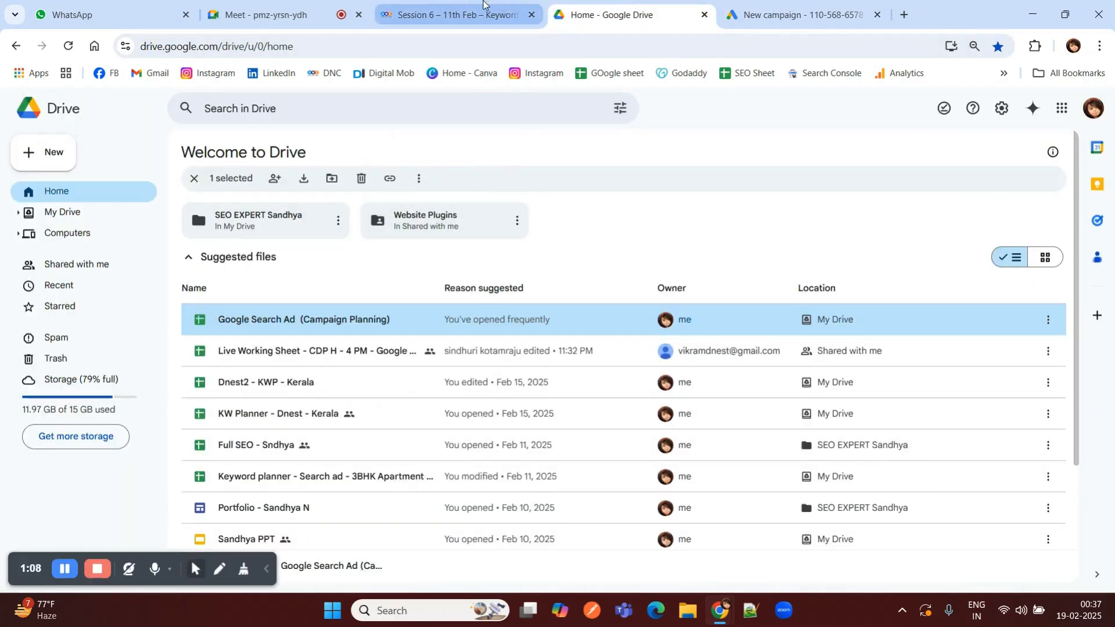
left_click(780, 5)
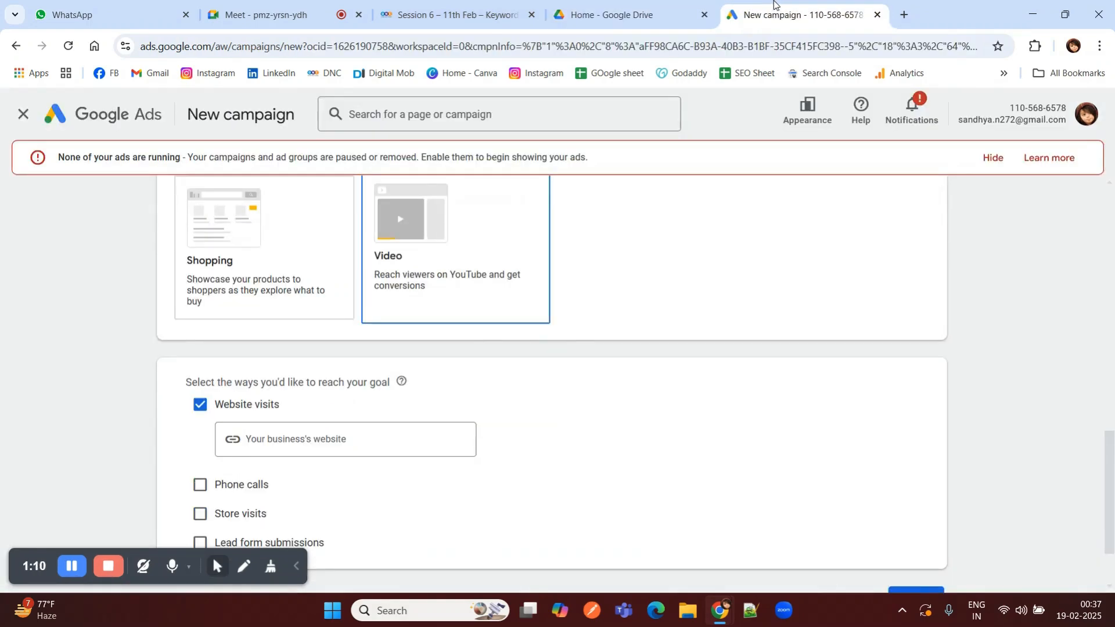
left_click(519, 5)
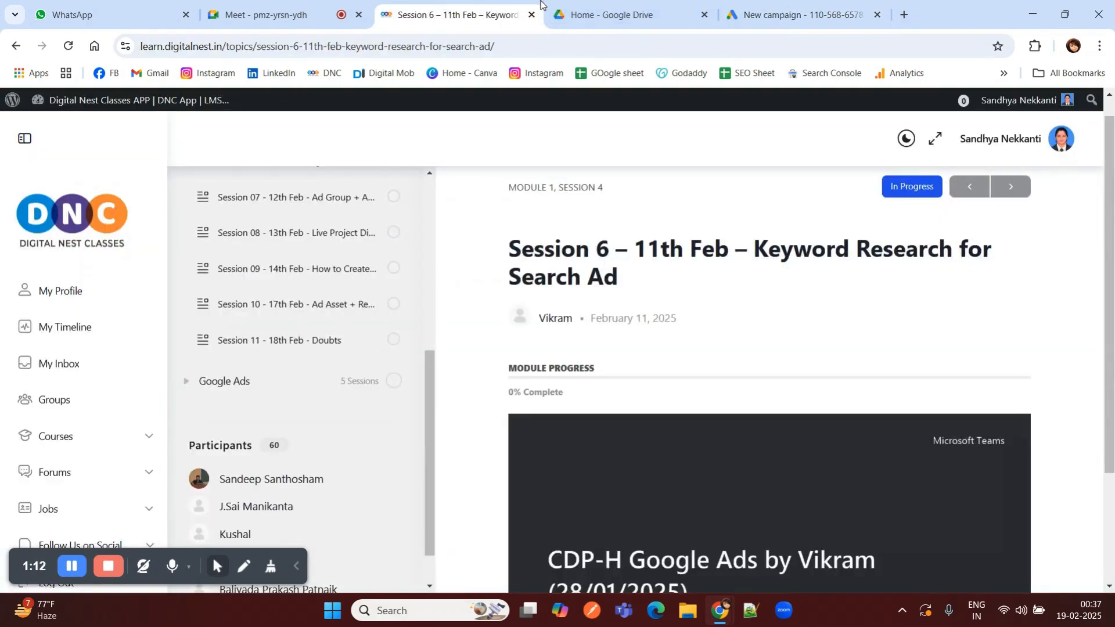
left_click(601, 6)
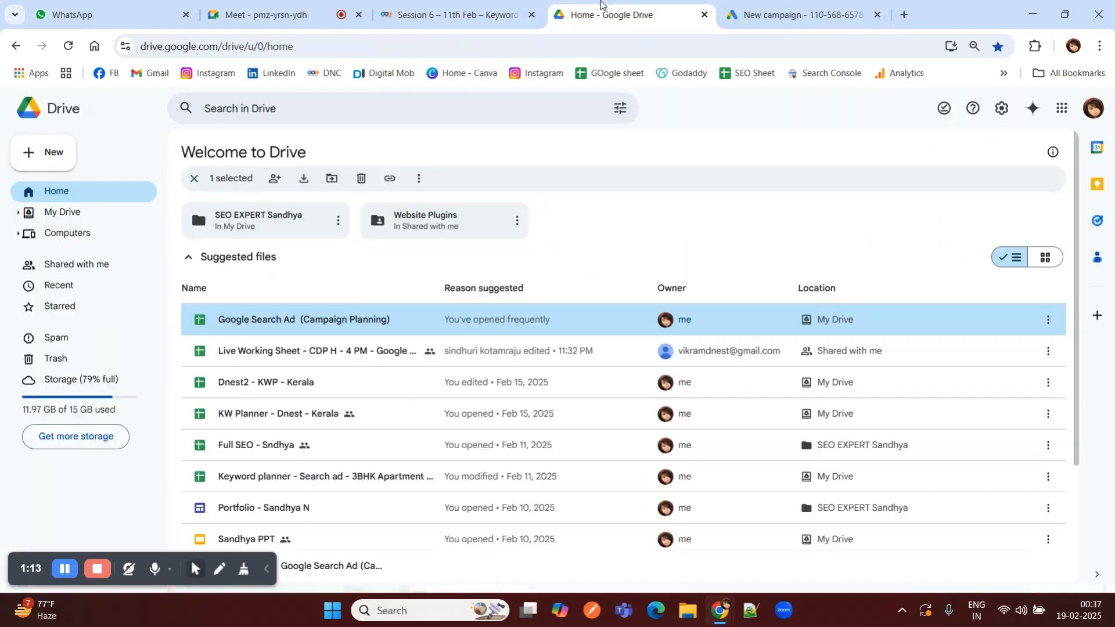
double_click(370, 321)
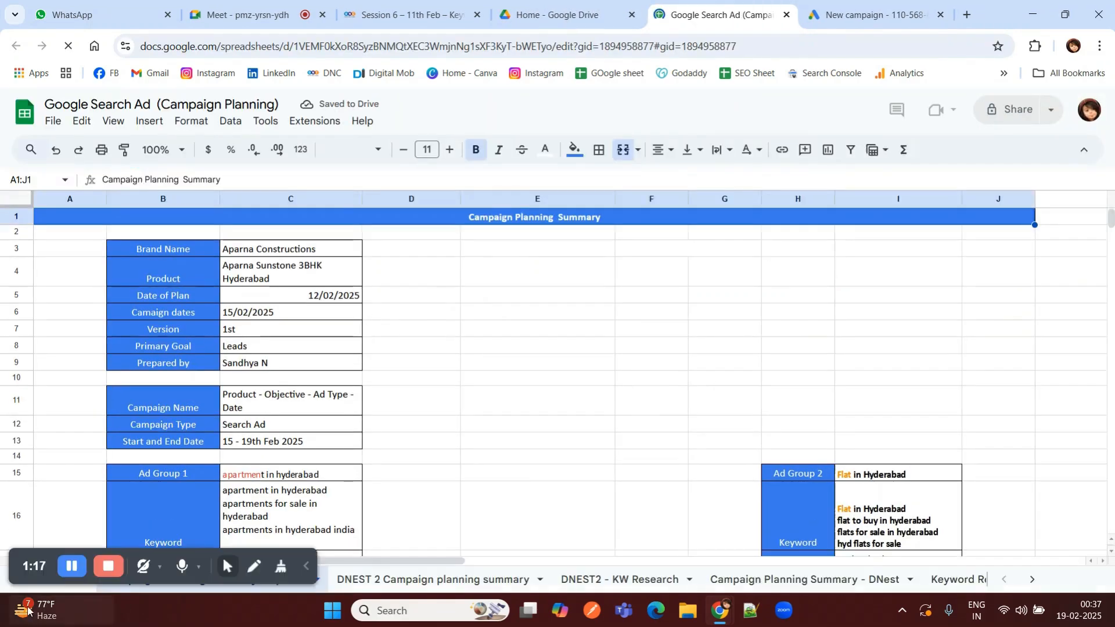
Step: Copy the Ad Group 1 landing page URL from cell C27 of the "DNEST 2 Campaign planning summary" sheet
left_click(377, 580)
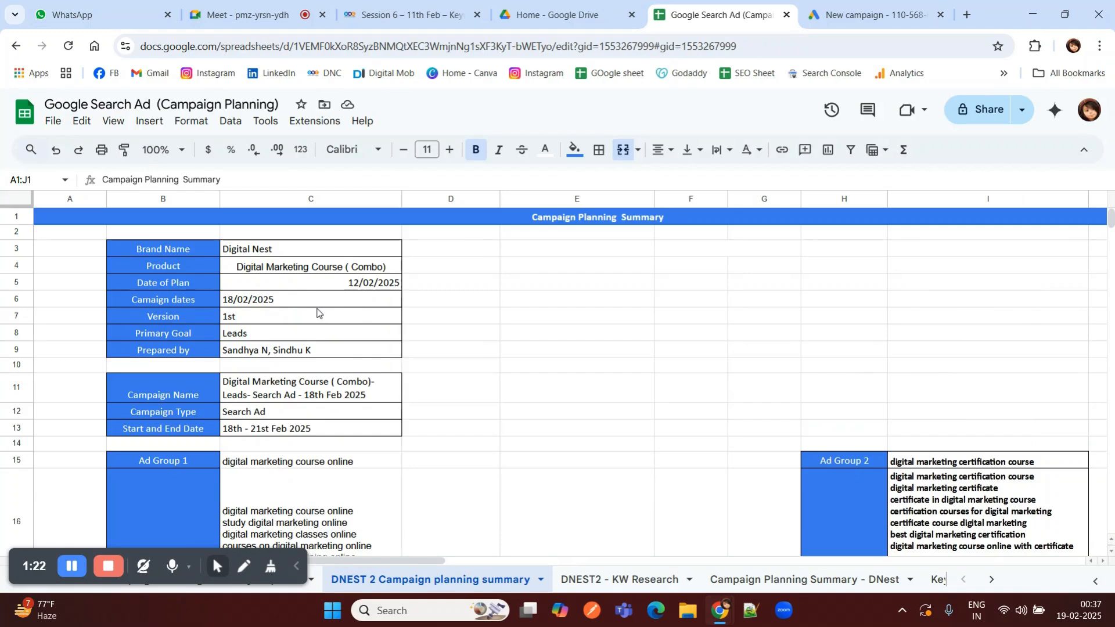
scroll(317, 313, "down", 5)
scroll(279, 343, "down", 1)
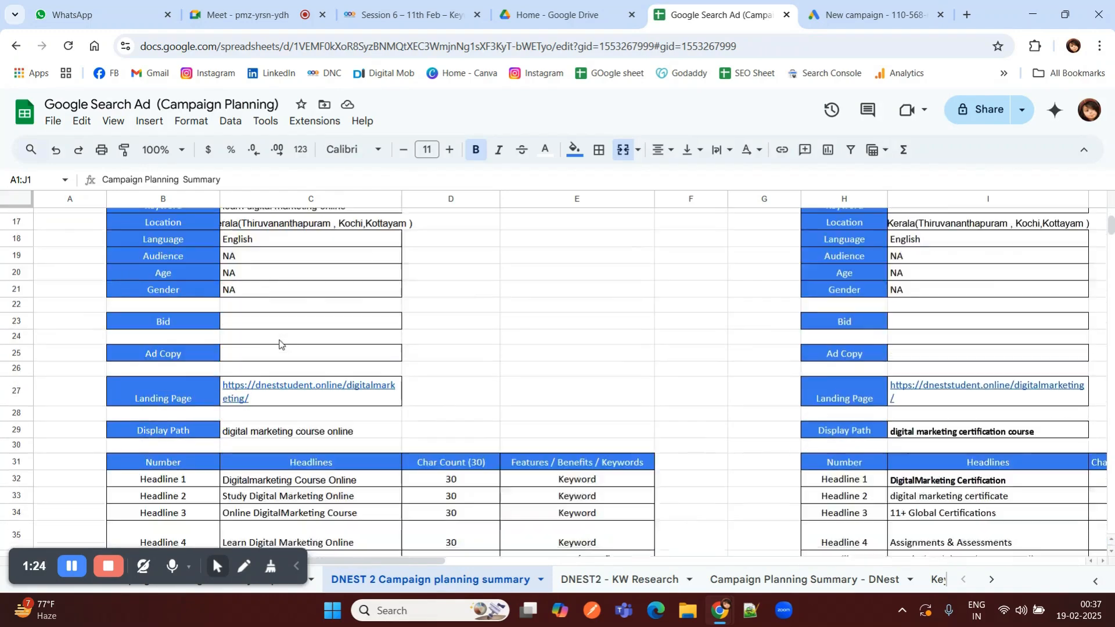
left_click(300, 403)
key("ctrl+c")
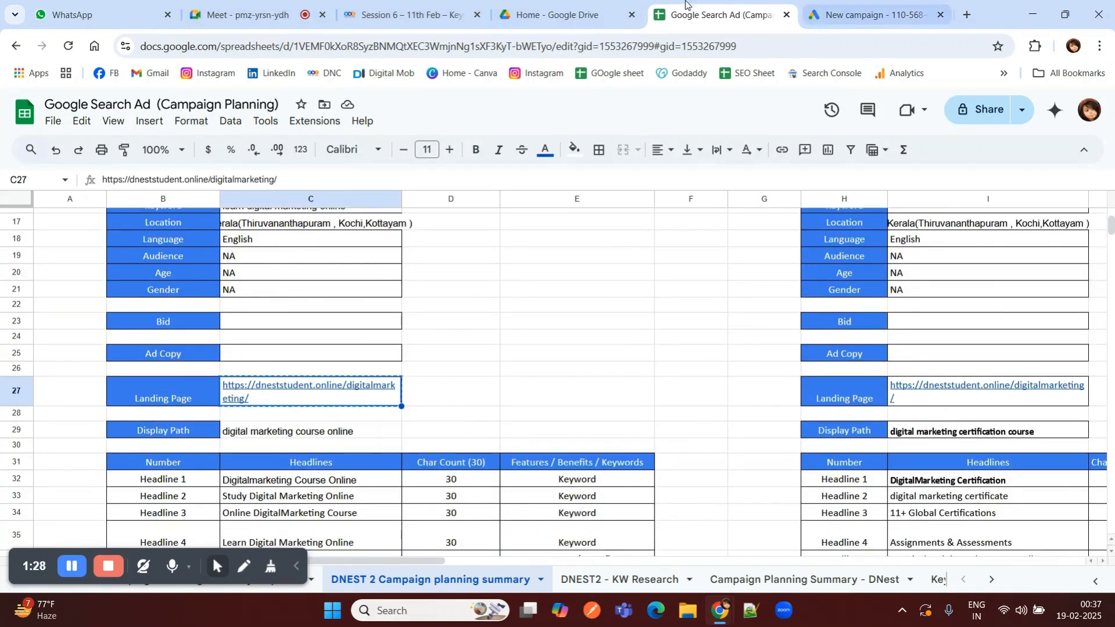
left_click(558, 15)
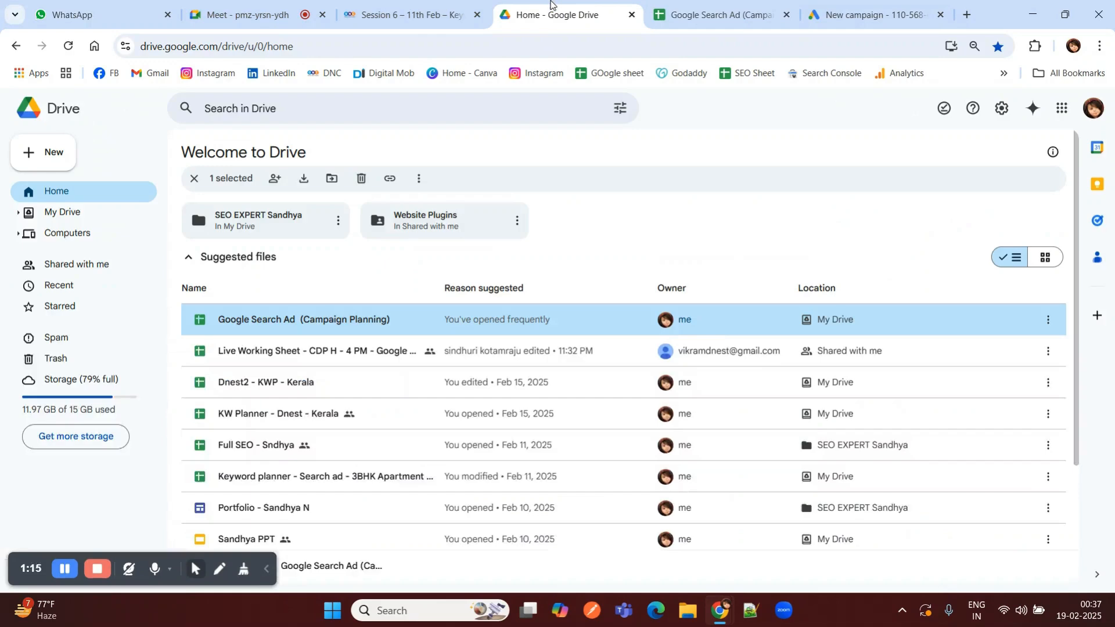
left_click(409, 15)
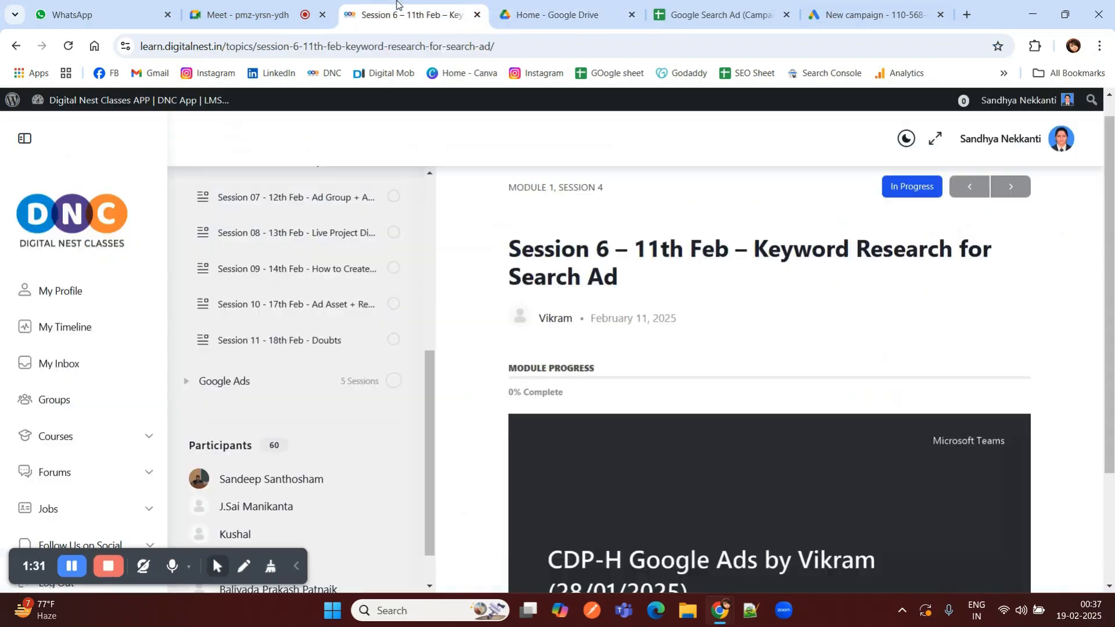
left_click(714, 6)
left_click(822, 3)
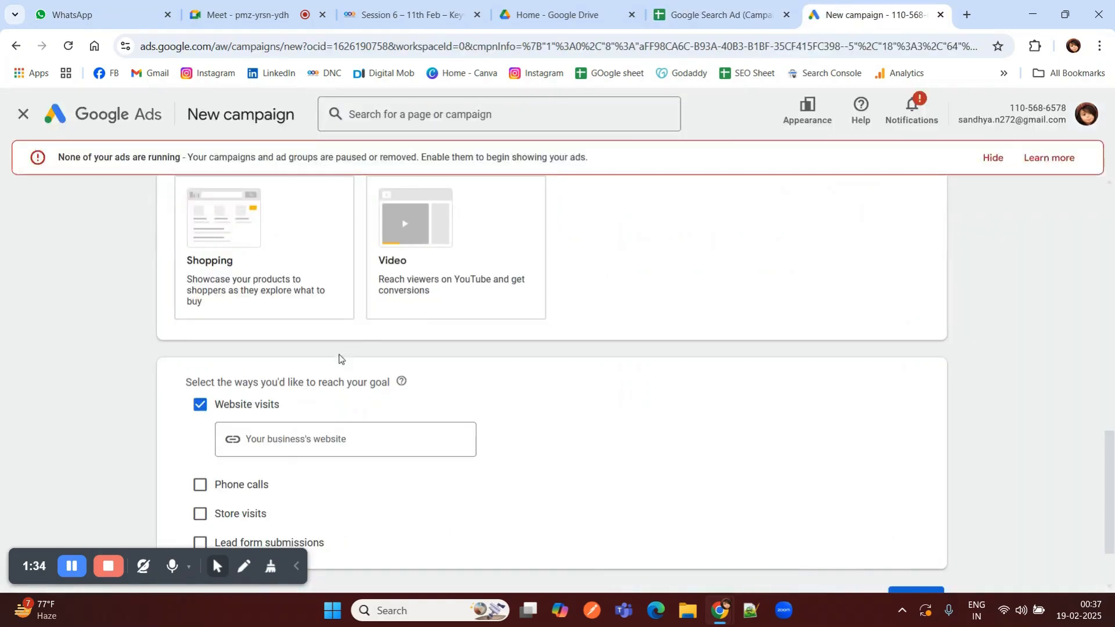
left_click(254, 433)
key("ctrl+v")
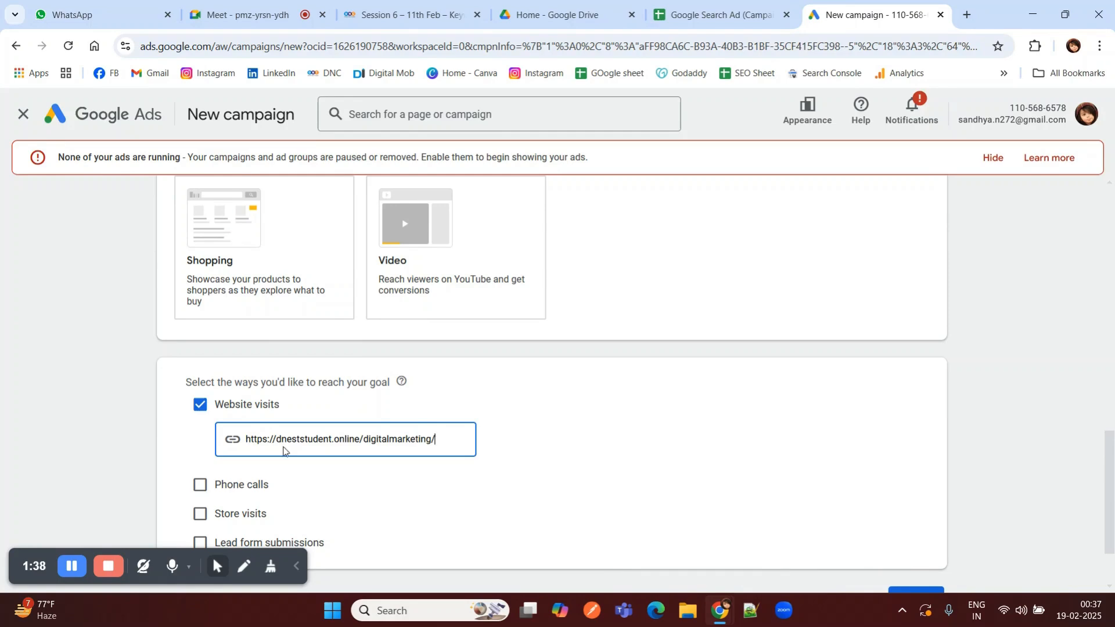
scroll(283, 451, "down", 2)
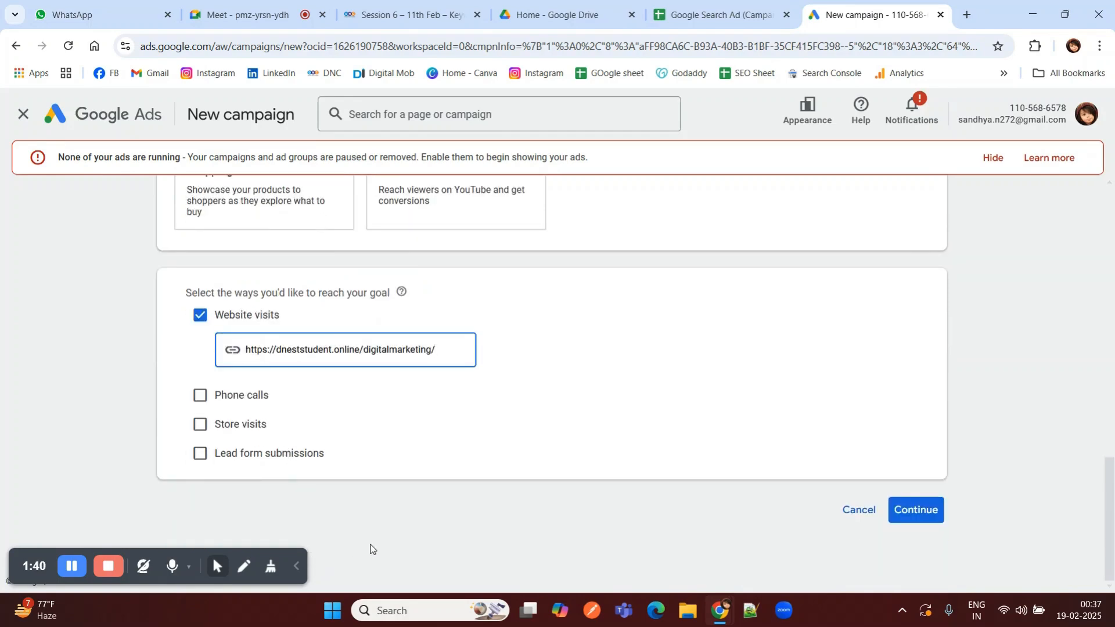
left_click(918, 510)
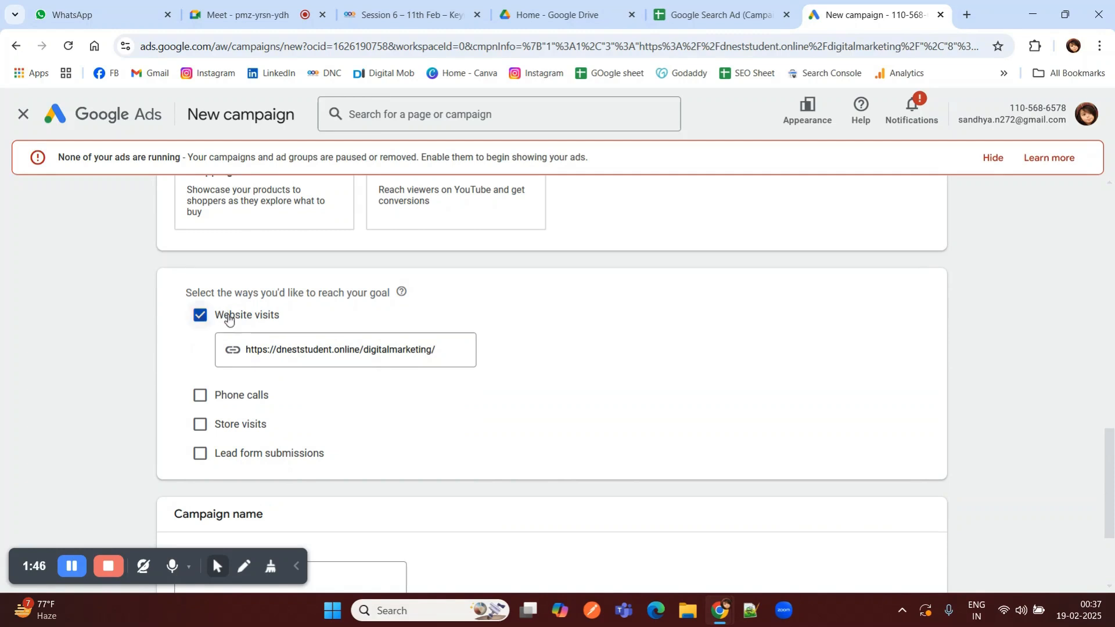
Step: Replace the default campaign name with "Product - Objective - Ad type - Date"
scroll(281, 361, "down", 2)
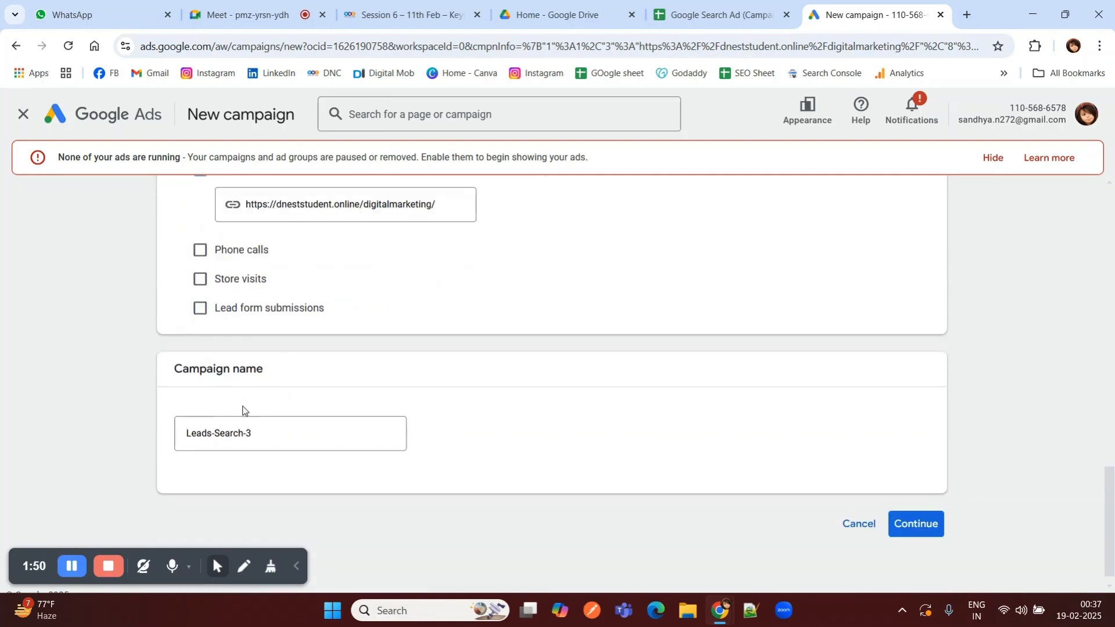
triple_click(222, 440)
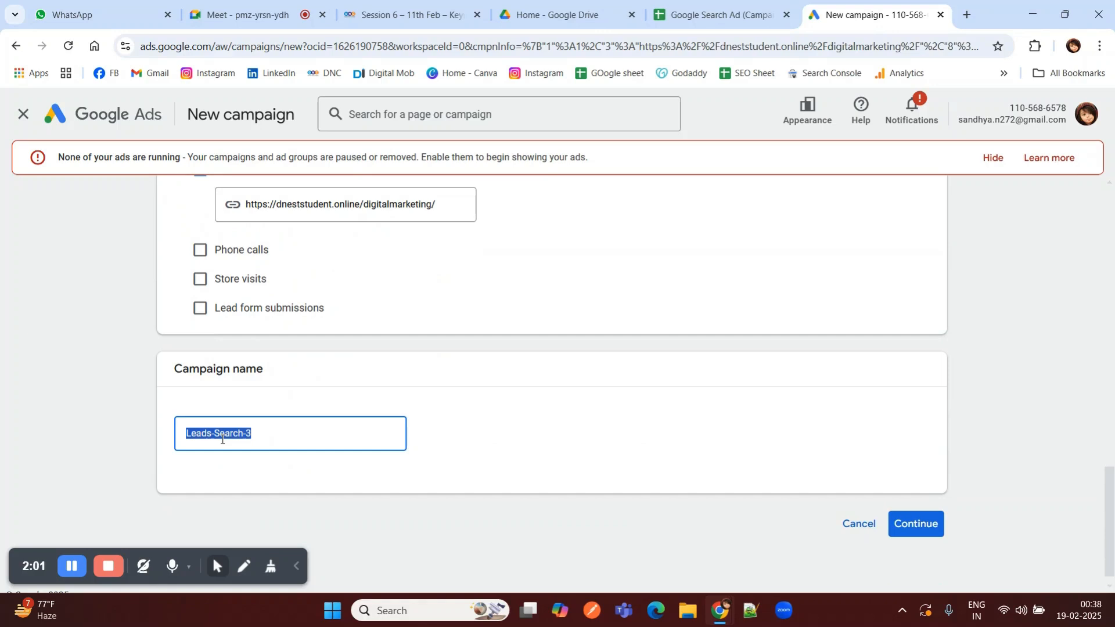
type("Product - Objective -")
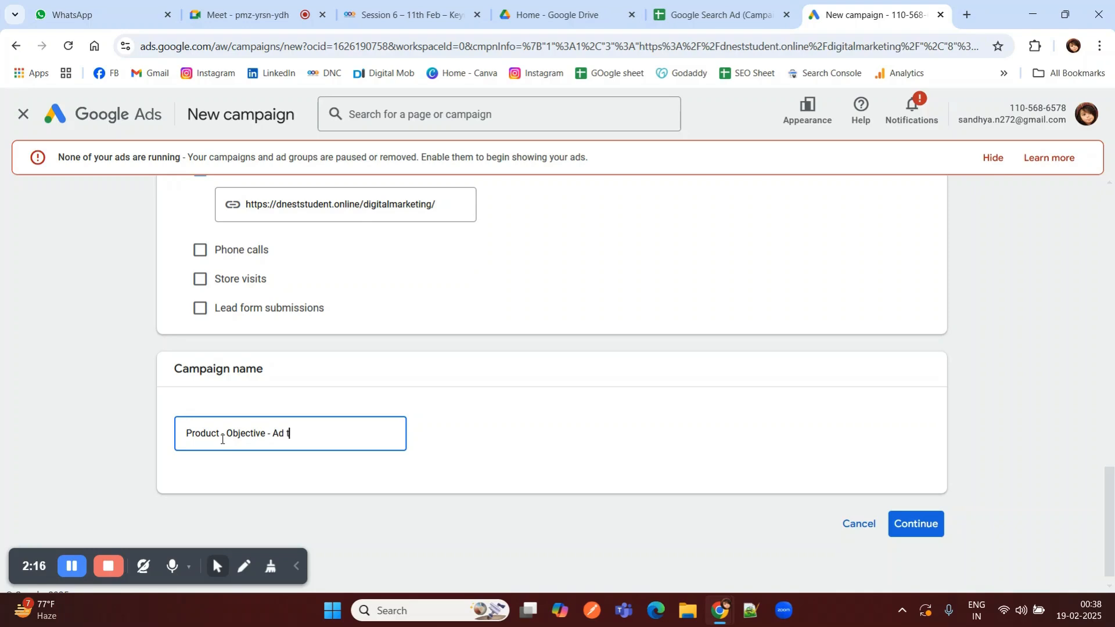
type("Ad type - Date")
Step: Switch to the campaign planning spreadsheet and copy the campaign name from cell C11
left_click(720, 14)
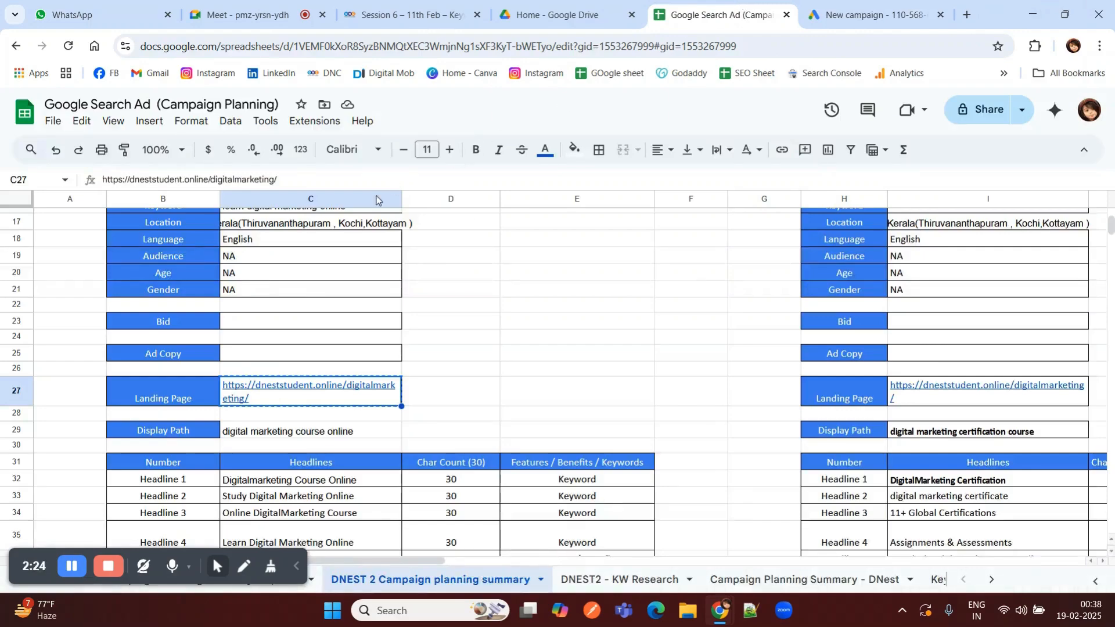
scroll(255, 273, "up", 1)
scroll(259, 290, "down", 1)
scroll(260, 290, "down", 4)
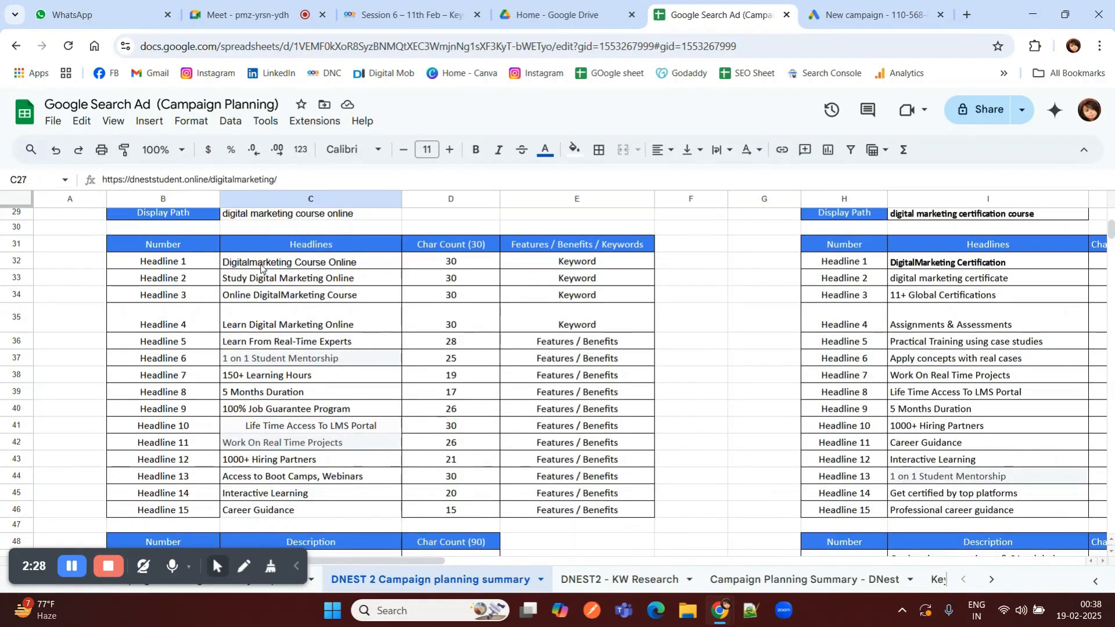
scroll(260, 268, "up", 8)
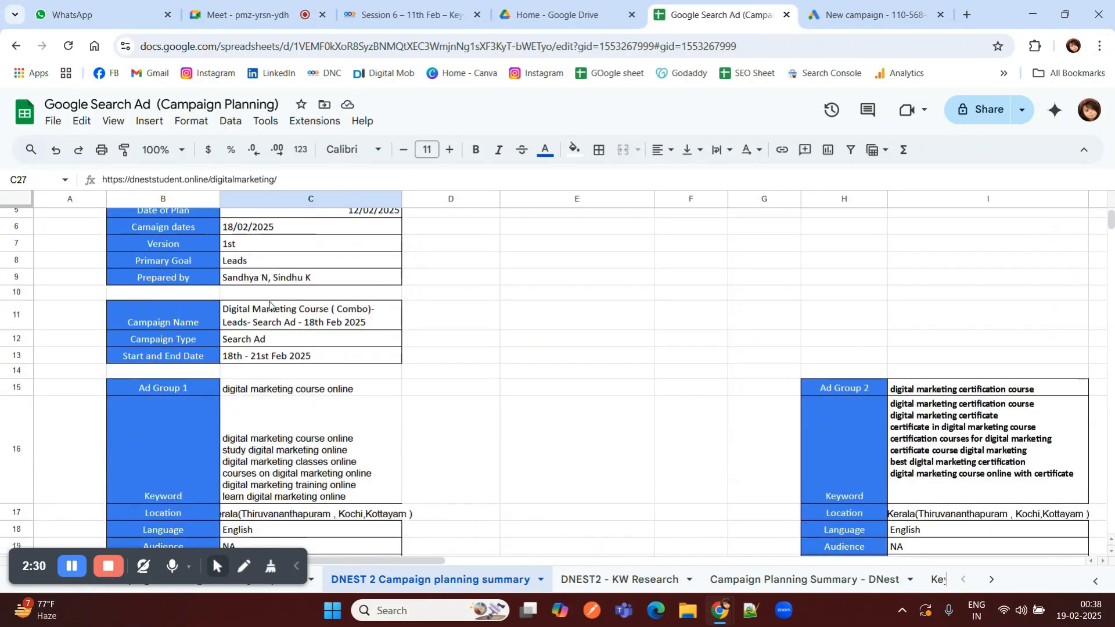
left_click(272, 317)
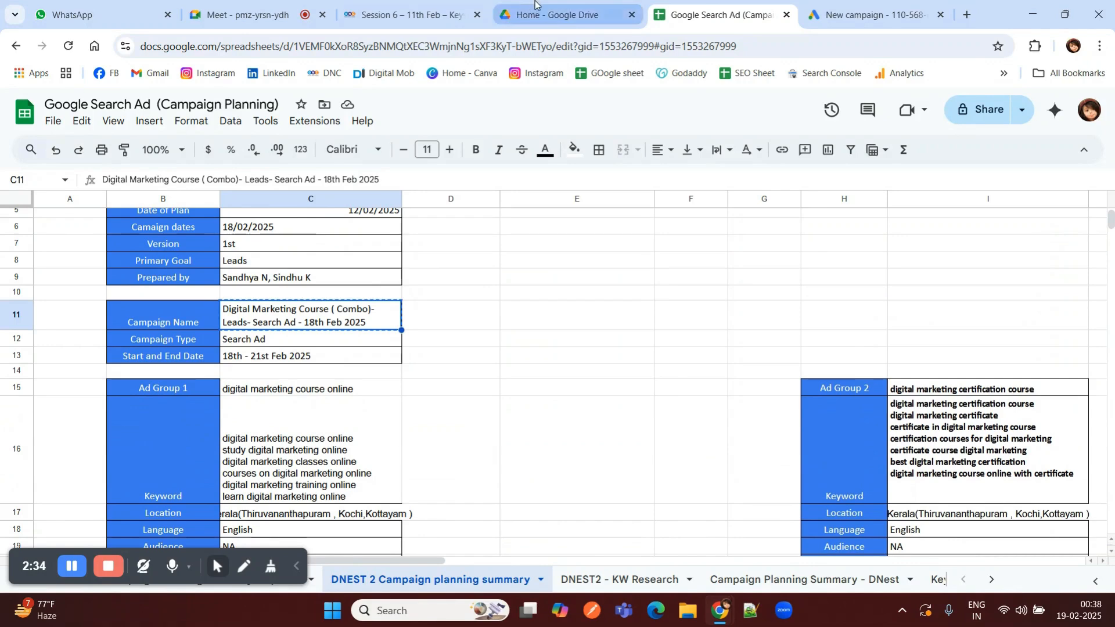
Step: Switch to Google Ads and replace the campaign name with the copied "Digital Marketing Course ( Combo)- Leads- Search Ad - 18th Feb 2025"
left_click(558, 15)
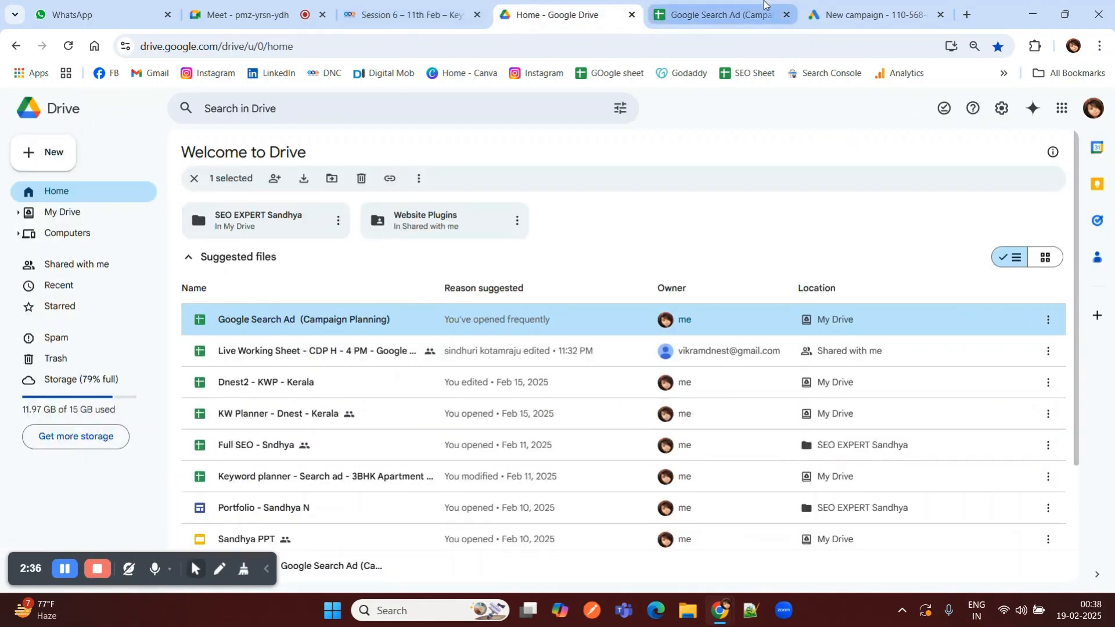
left_click(874, 14)
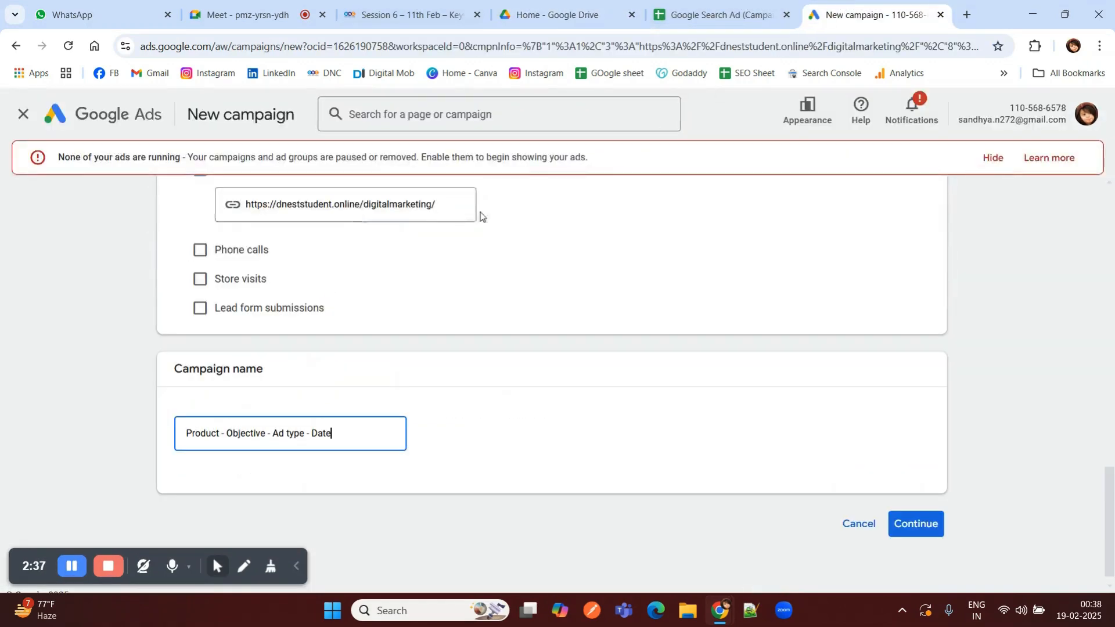
triple_click(227, 431)
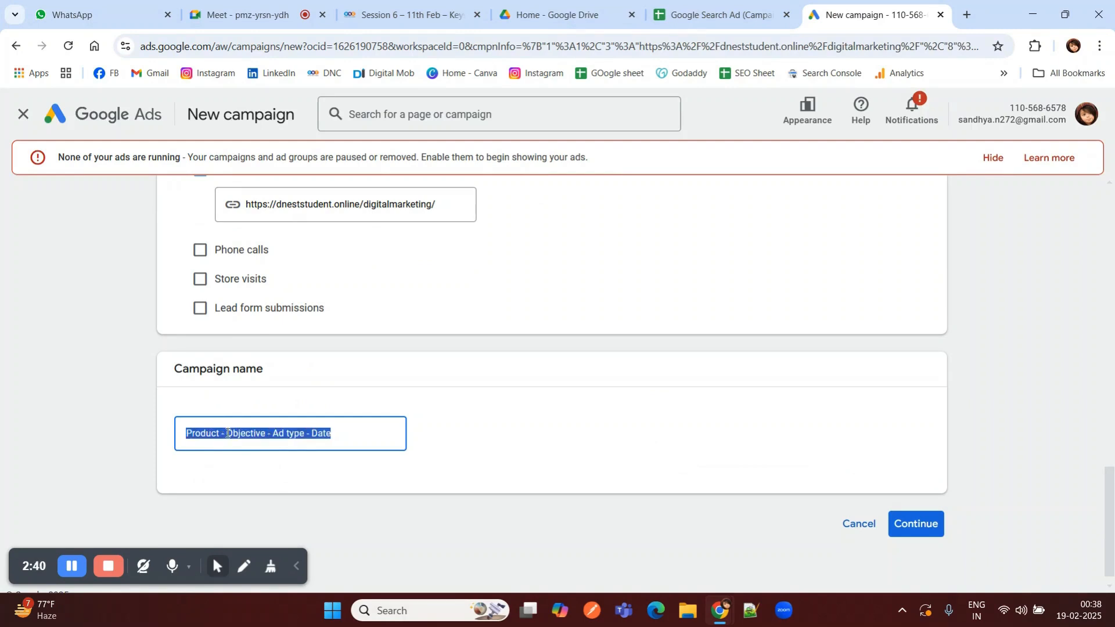
key("ctrl+v")
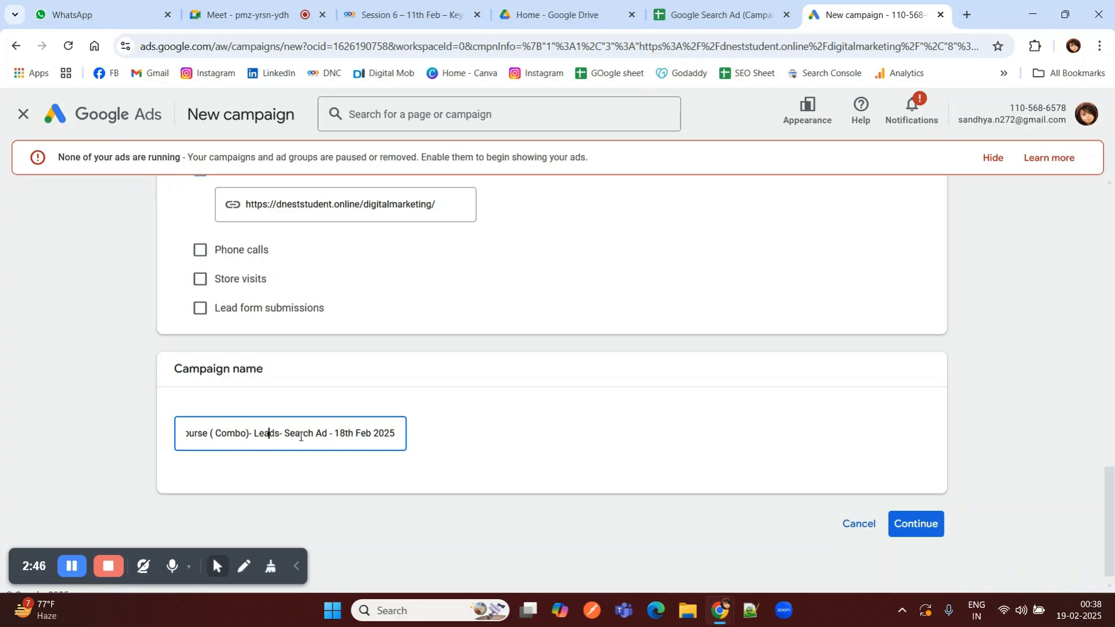
Step: Change the day in the campaign name to 20th and continue to the bidding settings
double_click(340, 433)
type("20th")
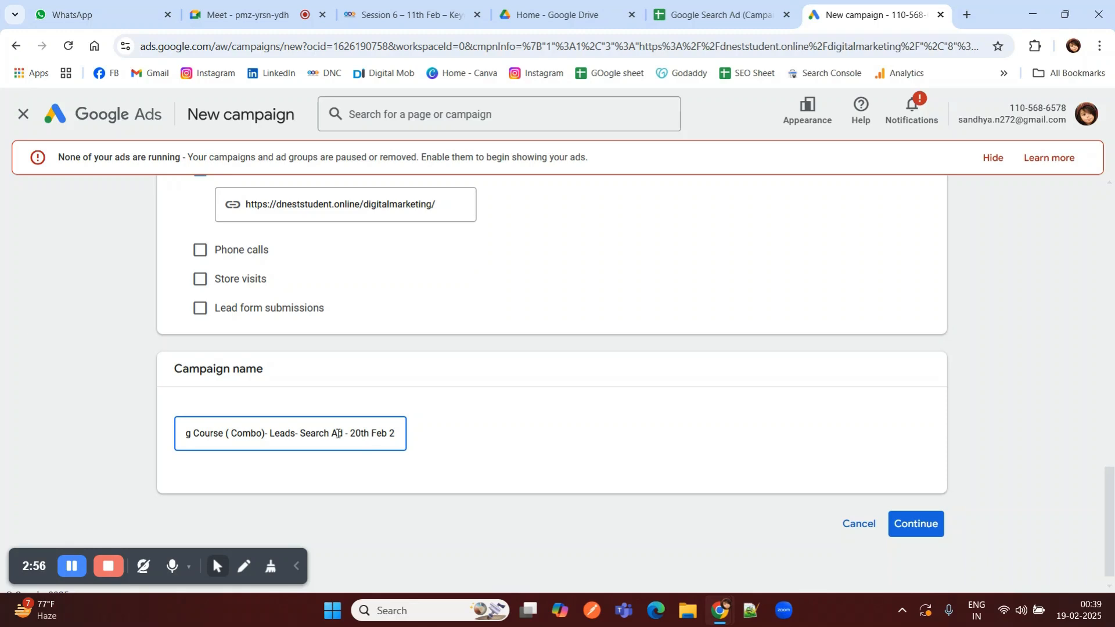
scroll(368, 469, "down", 1)
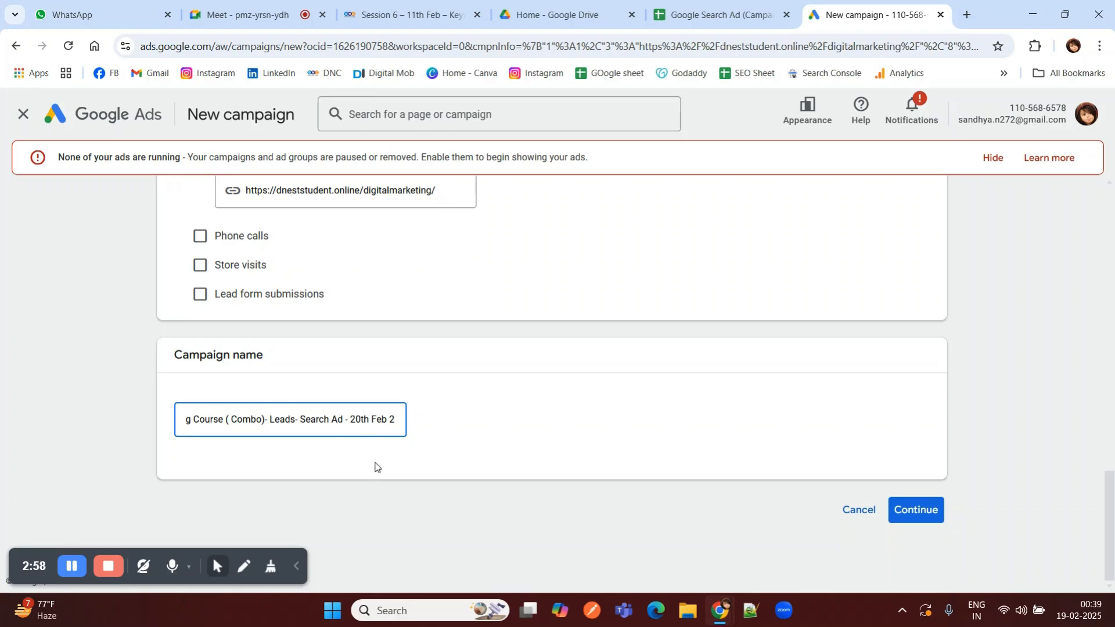
left_click(914, 511)
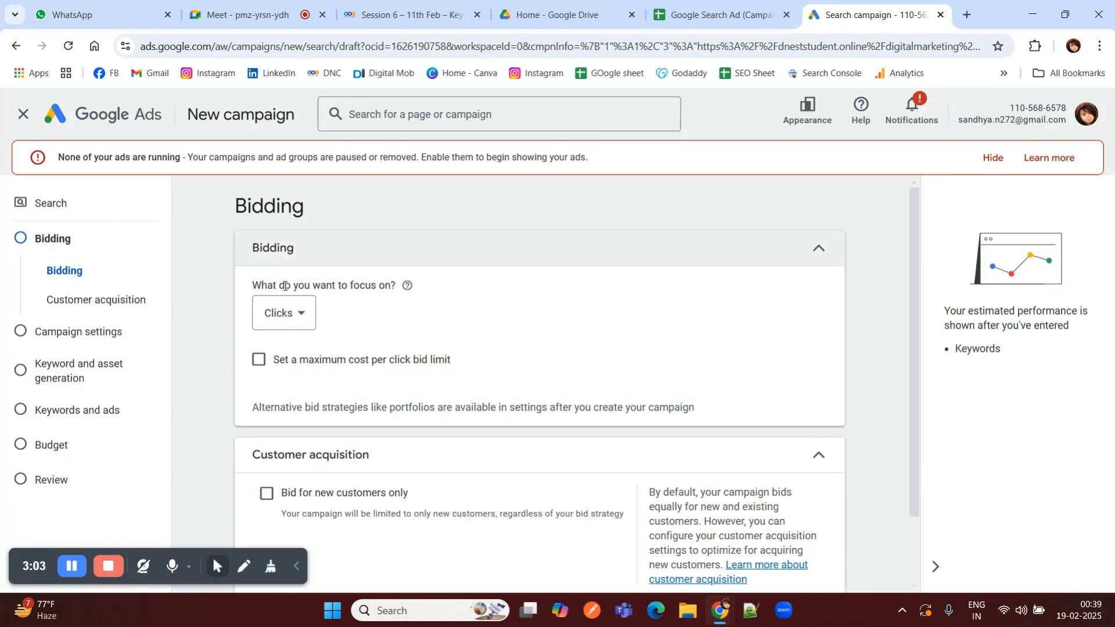
Step: Set the bidding focus to Conversions without a target cost per action, and continue to the campaign settings
left_click(300, 319)
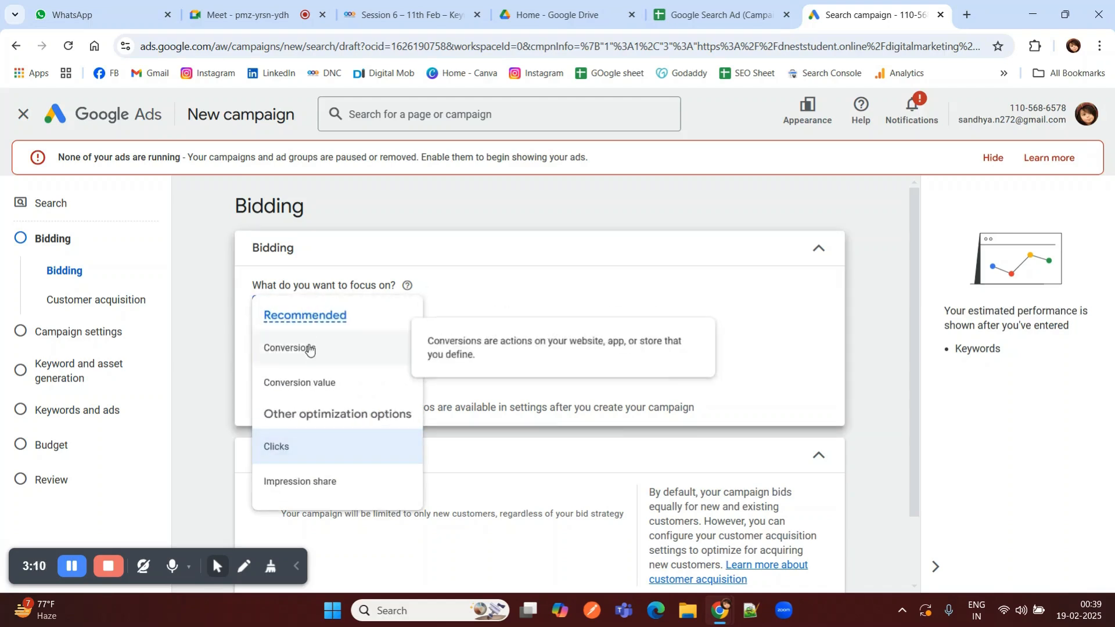
left_click(309, 348)
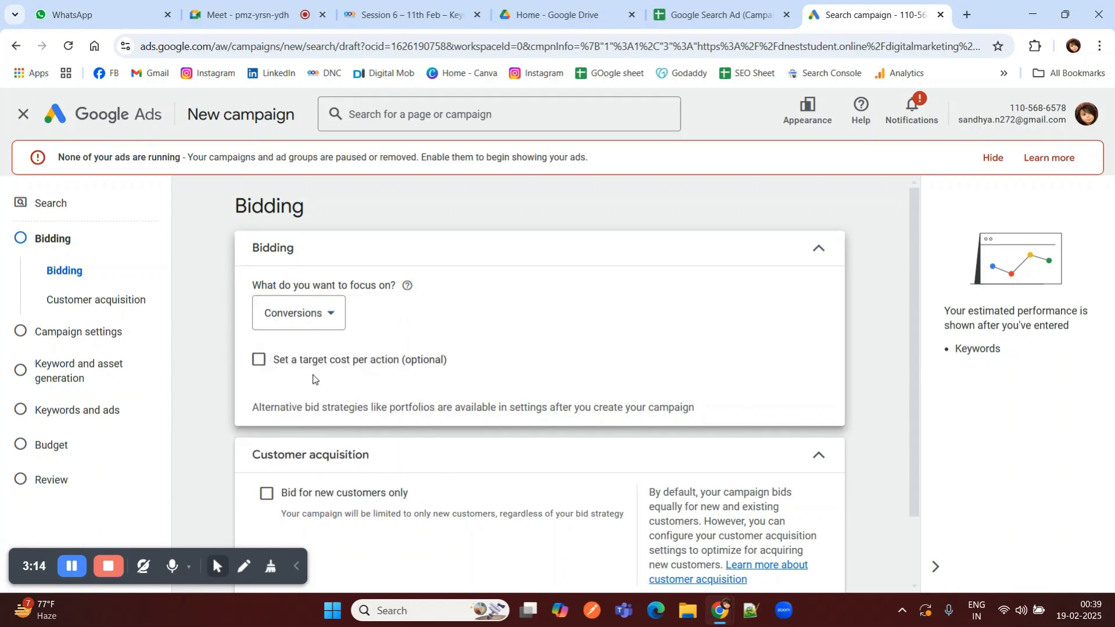
left_click(269, 365)
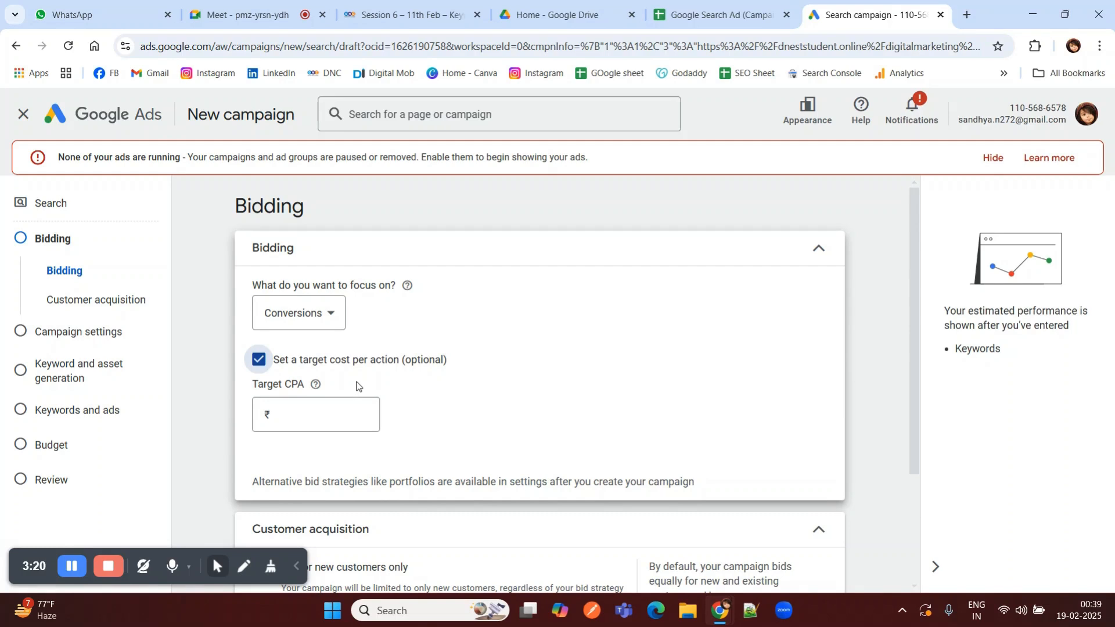
left_click(260, 367)
scroll(298, 380, "down", 2)
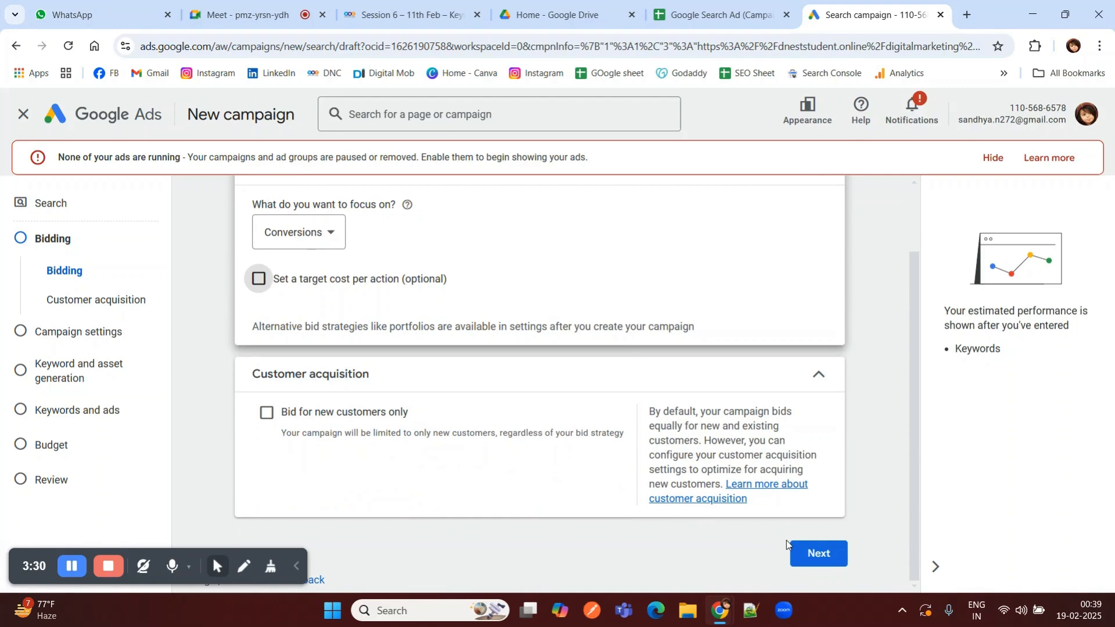
left_click(800, 551)
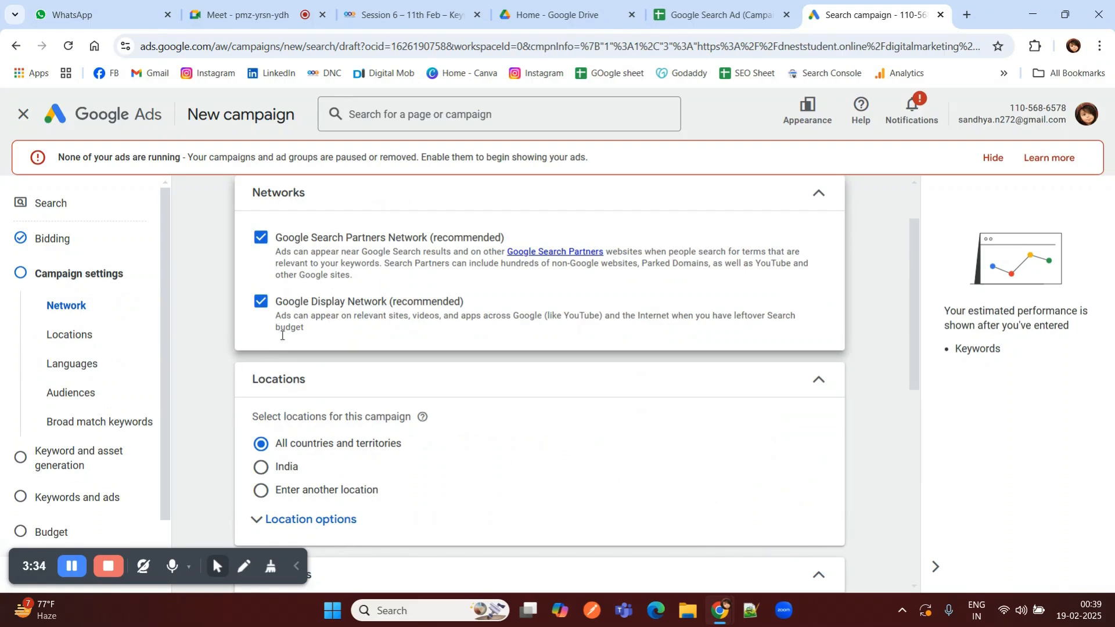
Step: Target another location and include the city Kochi, Kerala, India
scroll(279, 331, "down", 2)
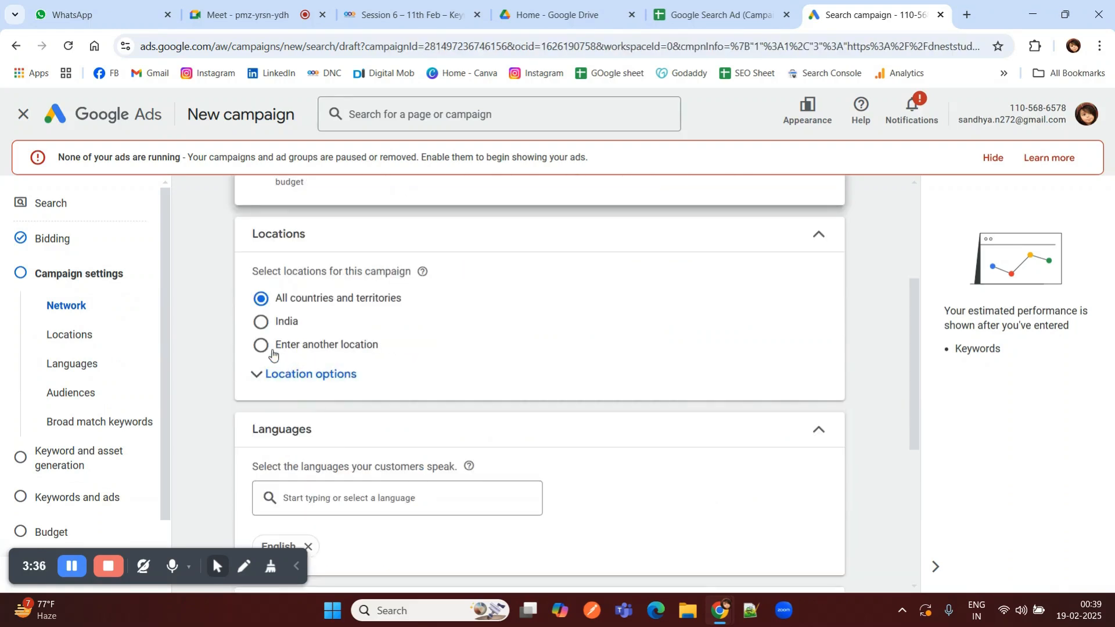
left_click(261, 345)
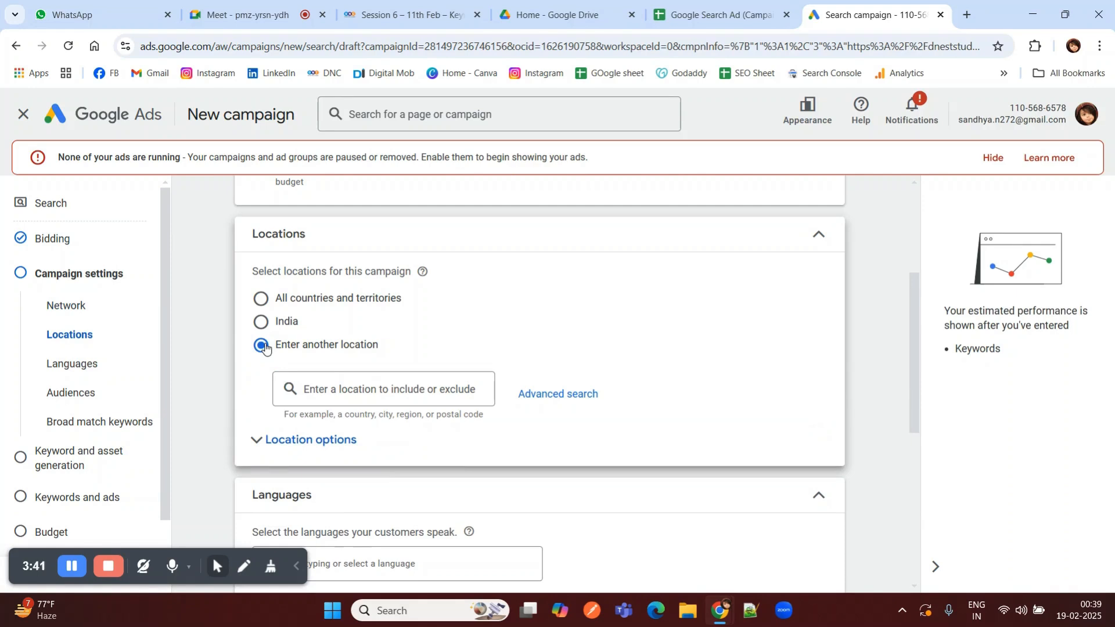
left_click(336, 394)
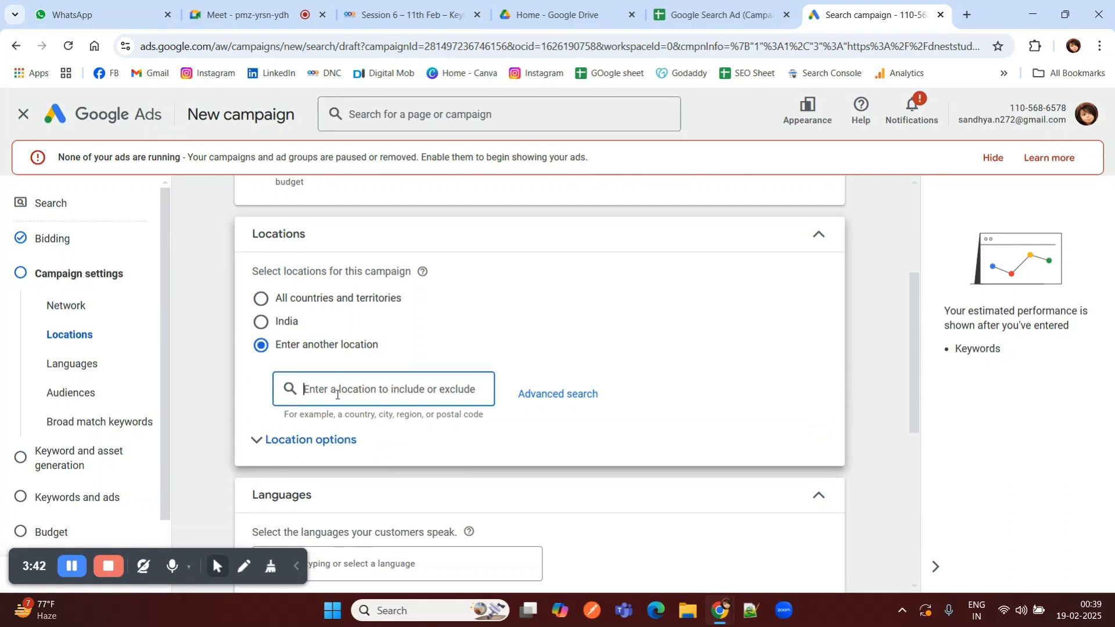
type("kochi")
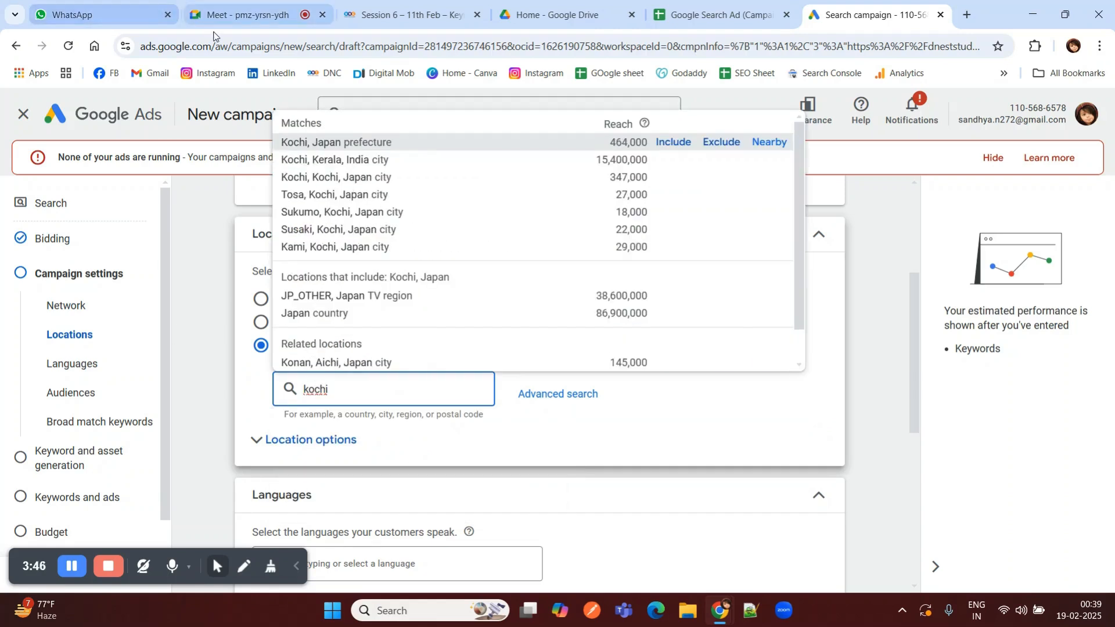
mouse_move(346, 163)
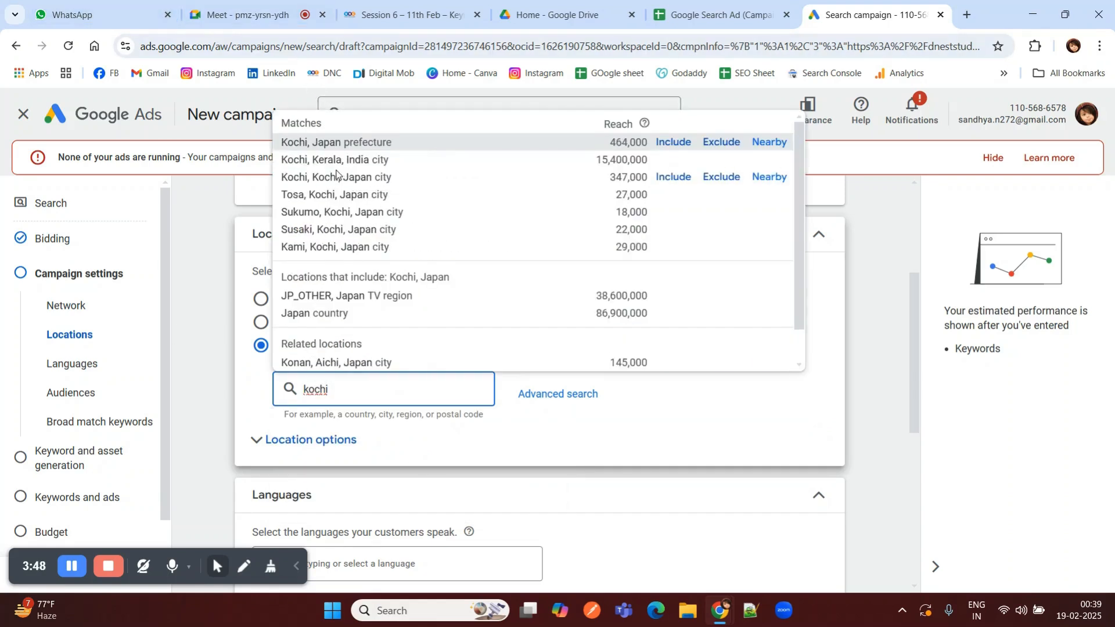
left_click(331, 164)
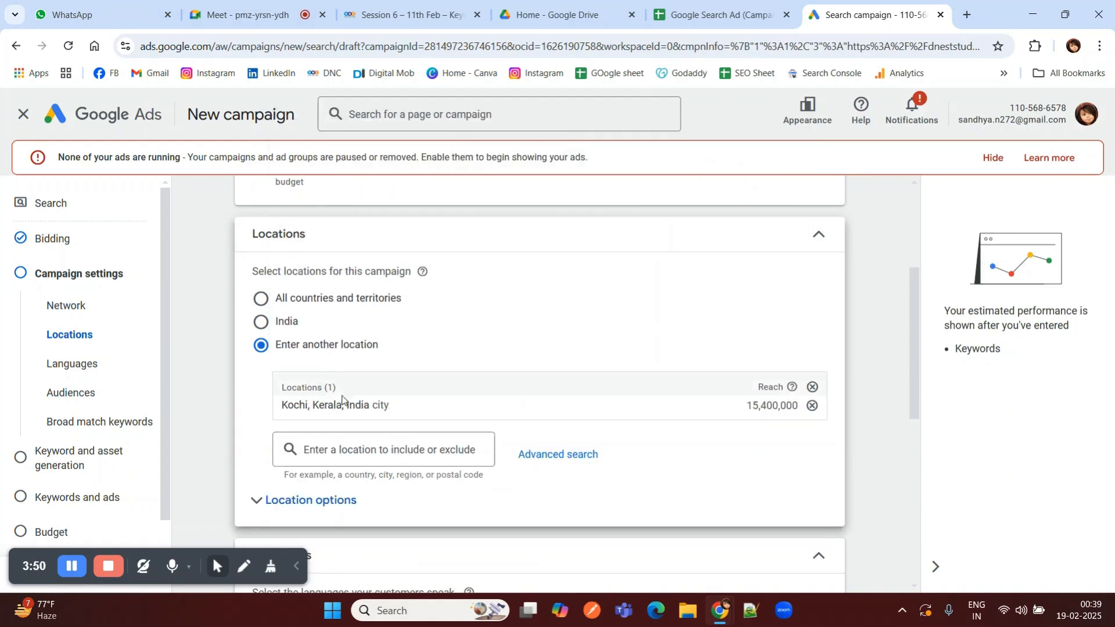
Step: Deselect and reselect English as the language the campaign's customers speak
scroll(392, 415, "down", 2)
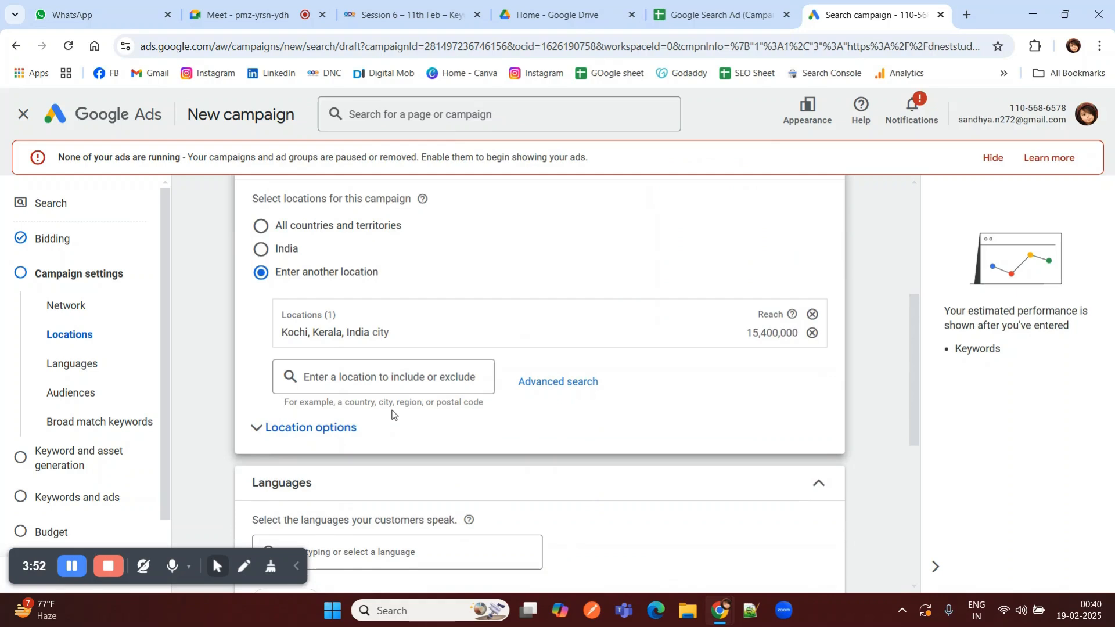
scroll(336, 377, "down", 2)
scroll(330, 367, "down", 2)
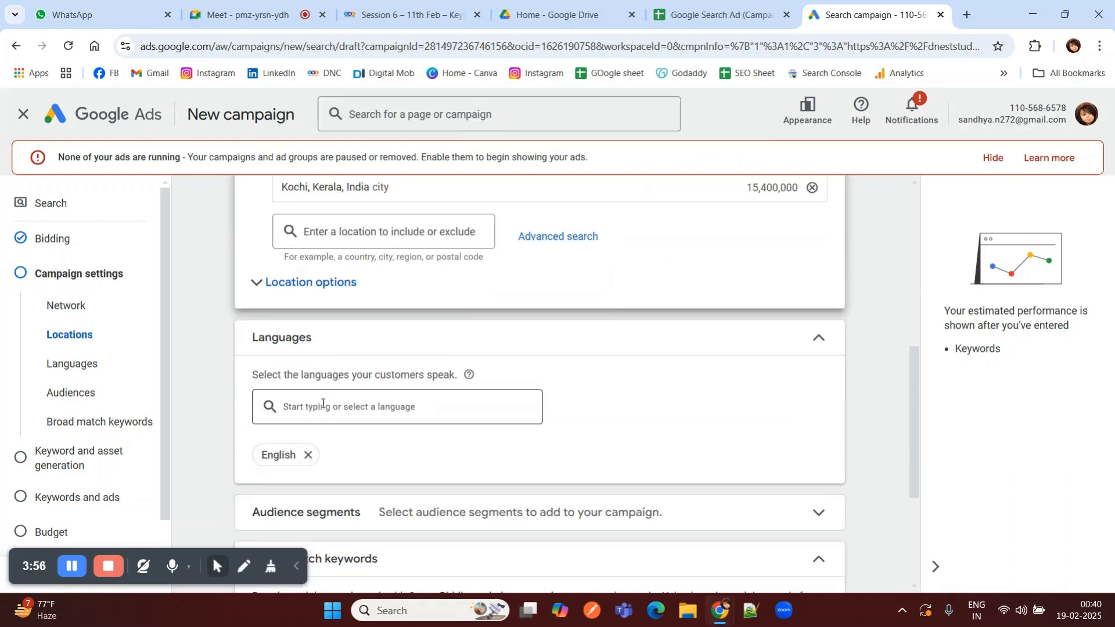
left_click(339, 408)
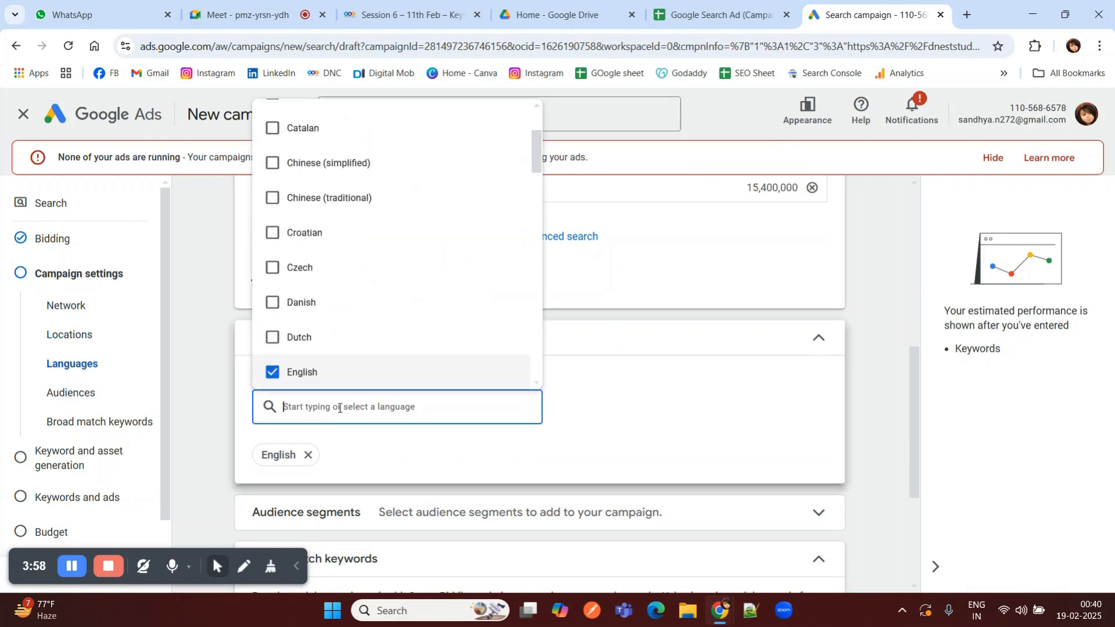
left_click(306, 372)
left_click(306, 374)
left_click(257, 448)
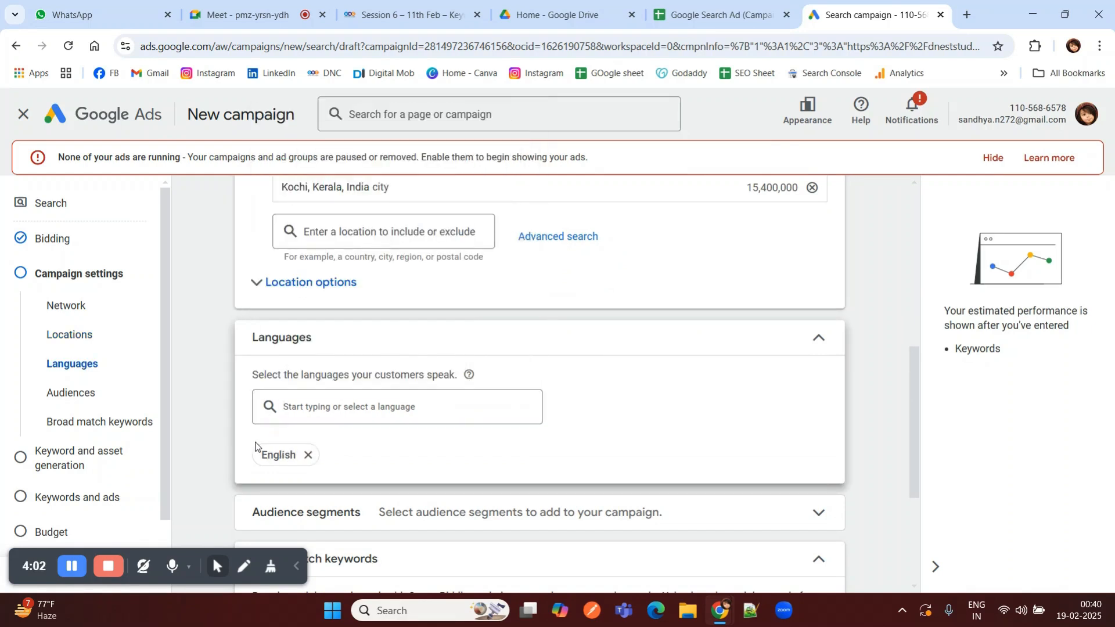
Step: Set the campaign's start date to Feb 20, 2025 and its end date to Feb 21, 2025
scroll(256, 448, "down", 3)
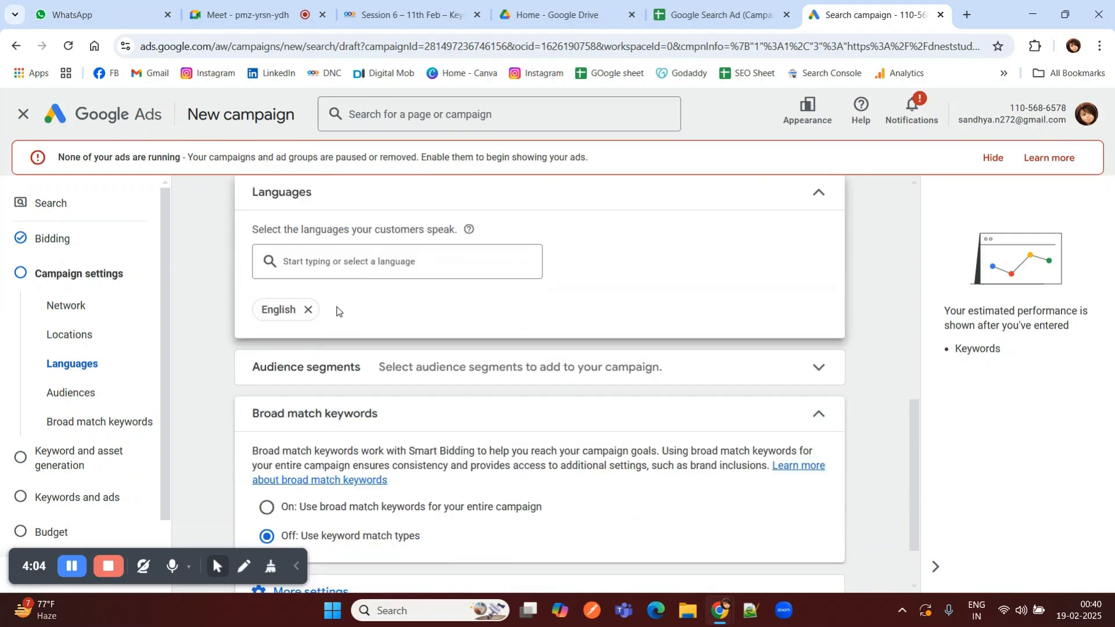
scroll(337, 311, "down", 2)
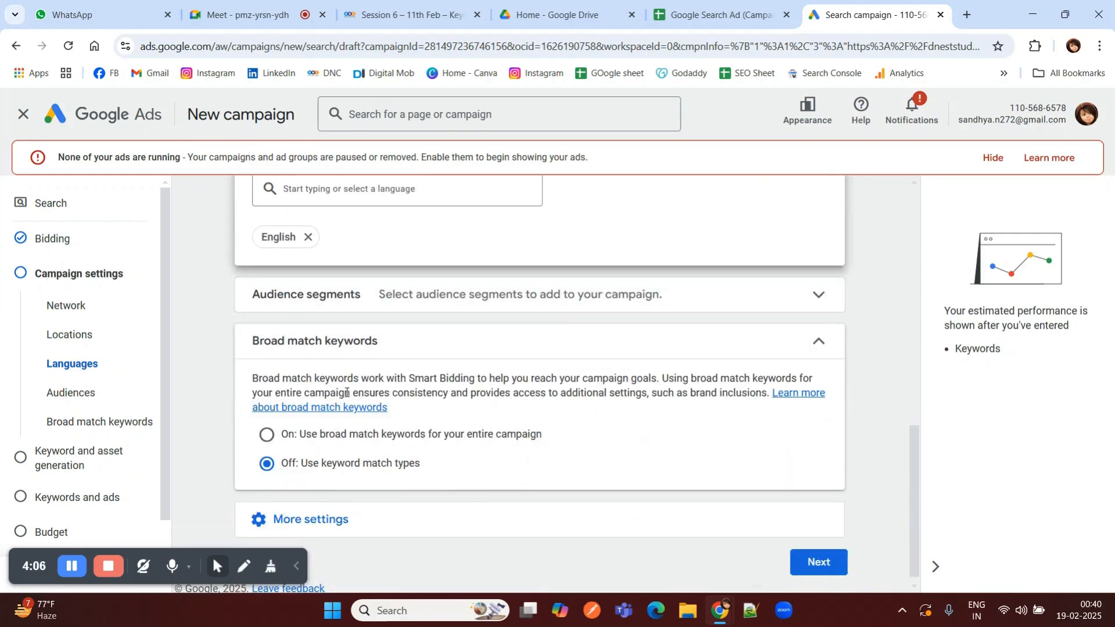
left_click(342, 511)
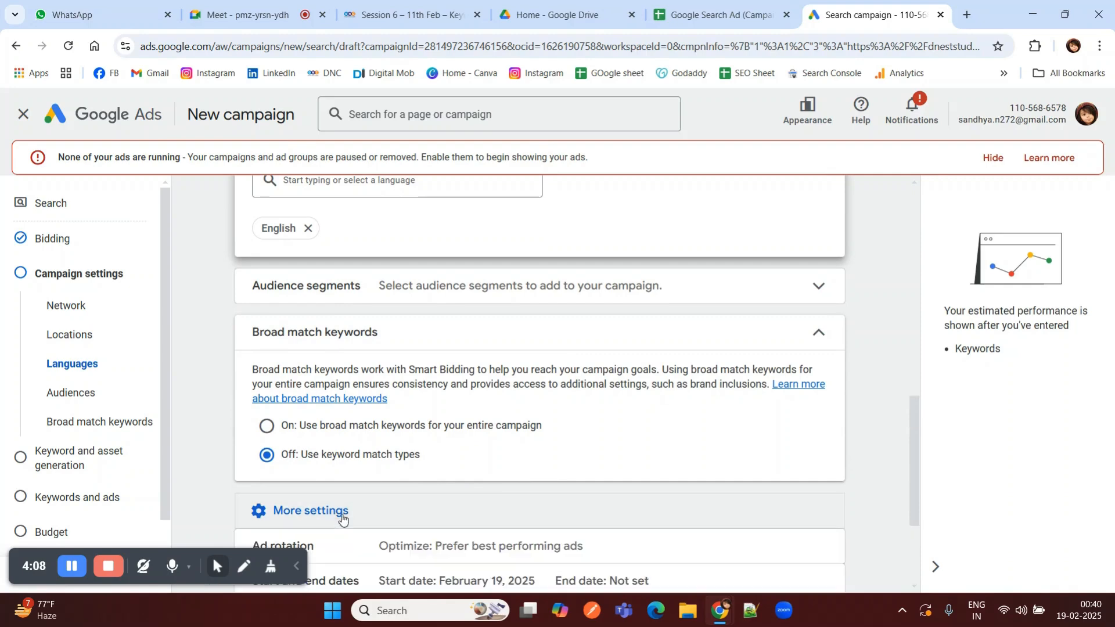
scroll(310, 387, "down", 1)
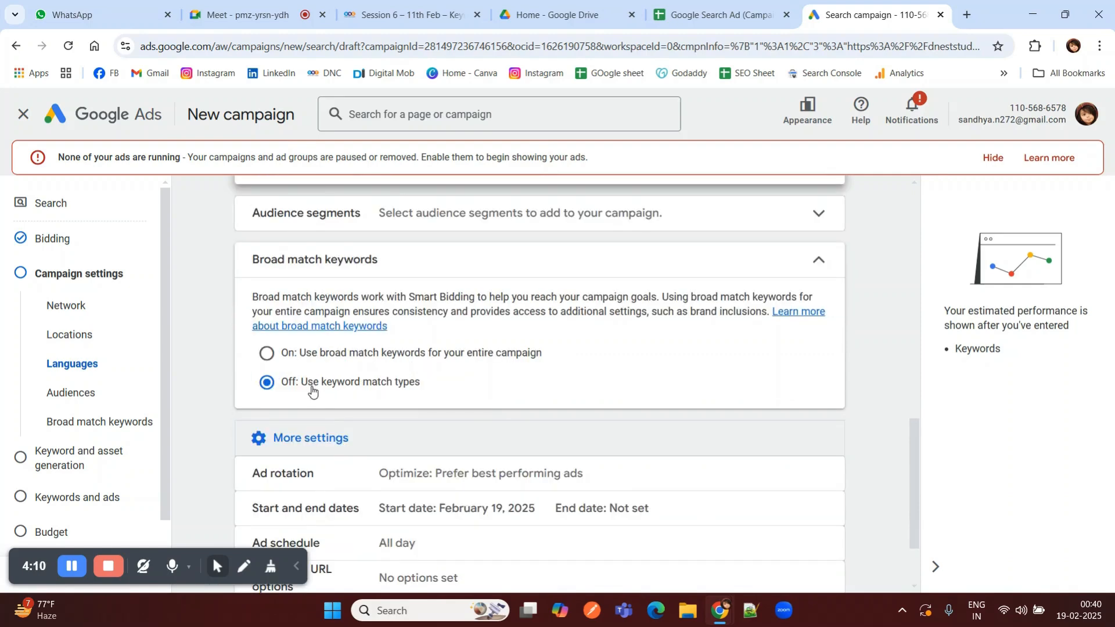
scroll(313, 390, "down", 2)
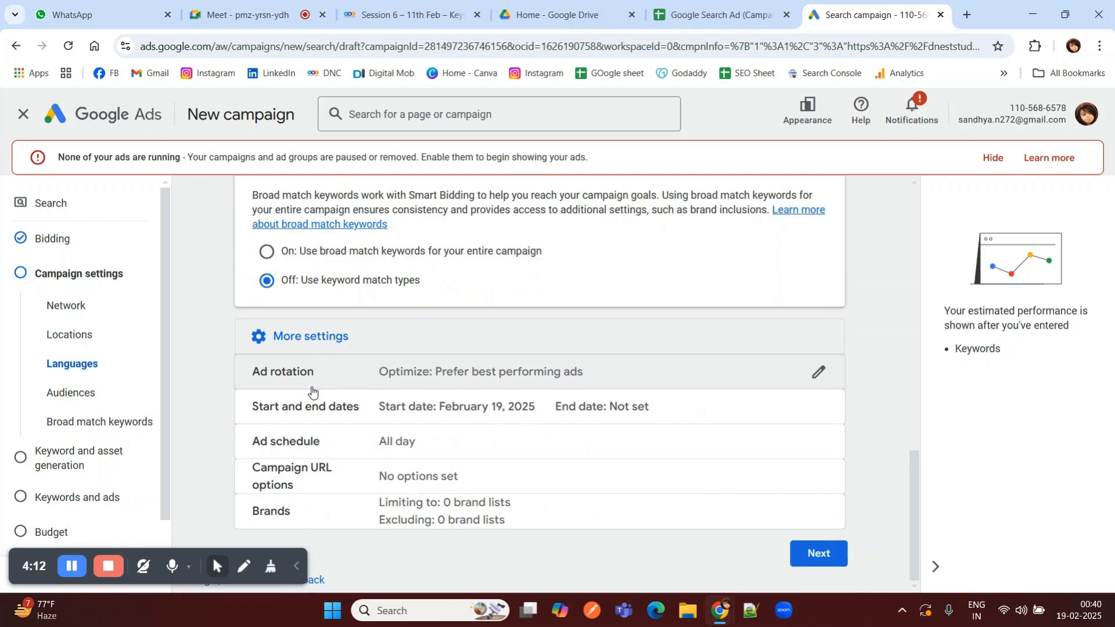
left_click(503, 414)
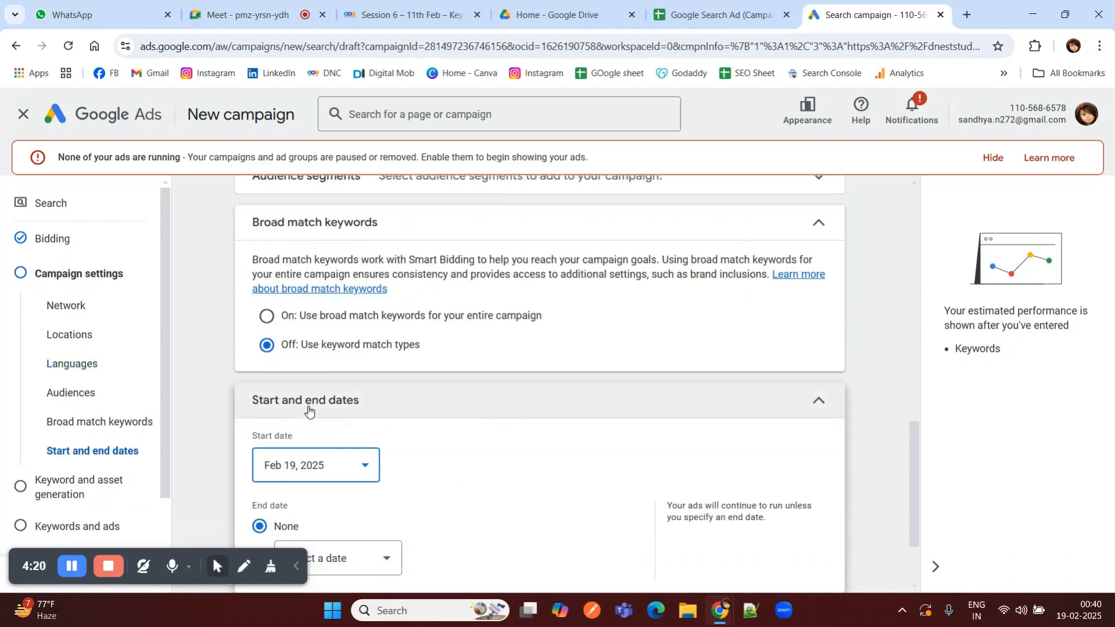
scroll(309, 409, "down", 1)
left_click(294, 398)
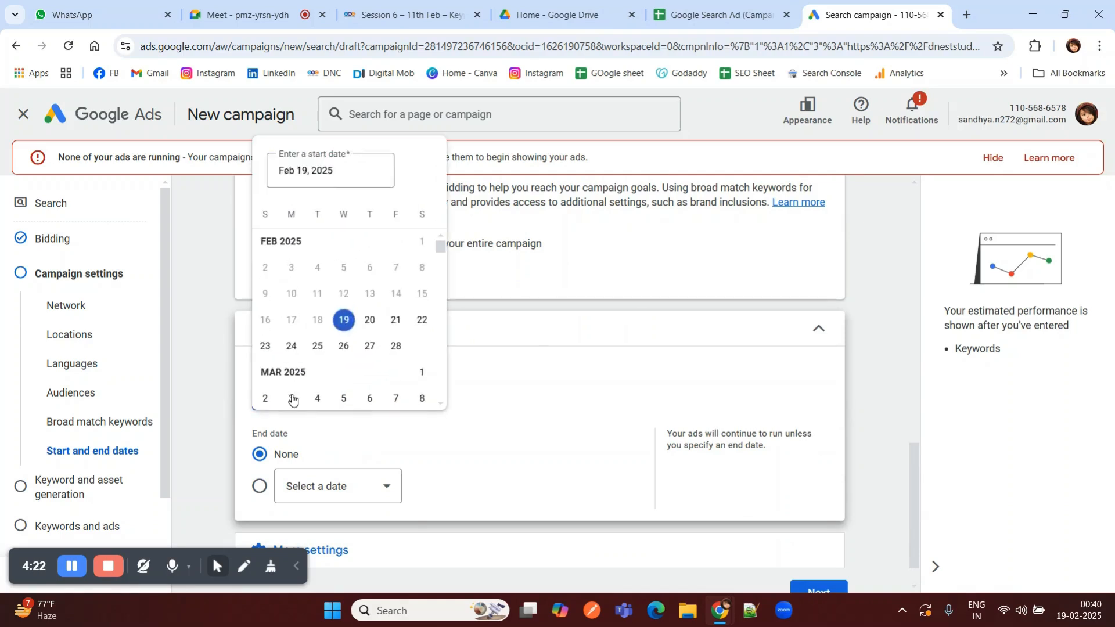
left_click(368, 330)
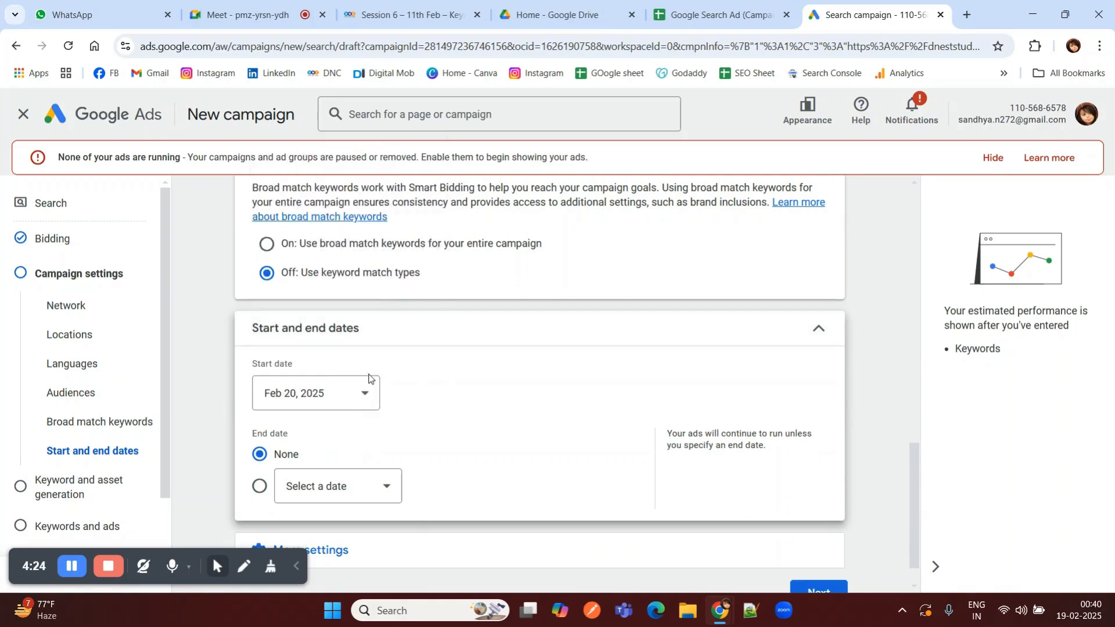
left_click(319, 490)
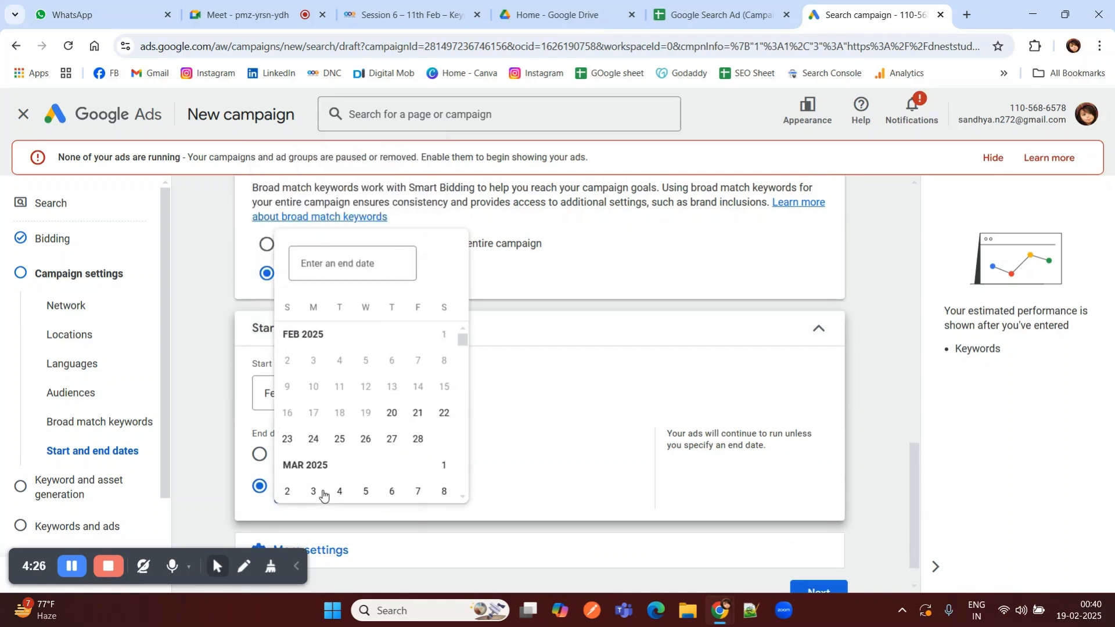
left_click(418, 413)
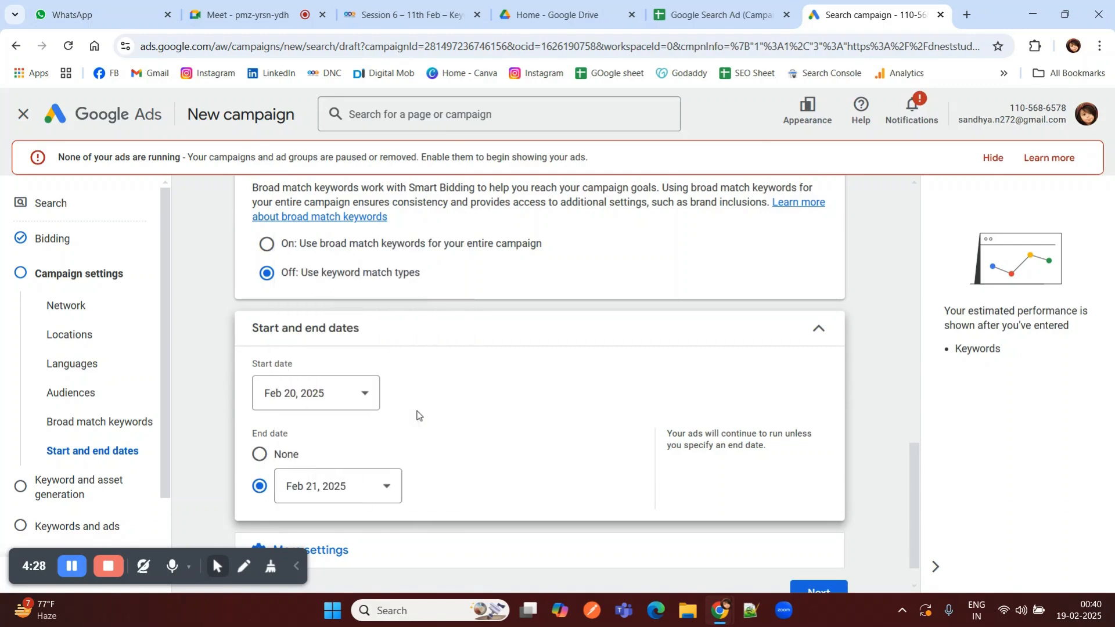
Step: Expand the additional campaign settings, leave them at their defaults, and proceed to keyword and asset generation
scroll(381, 425, "down", 1)
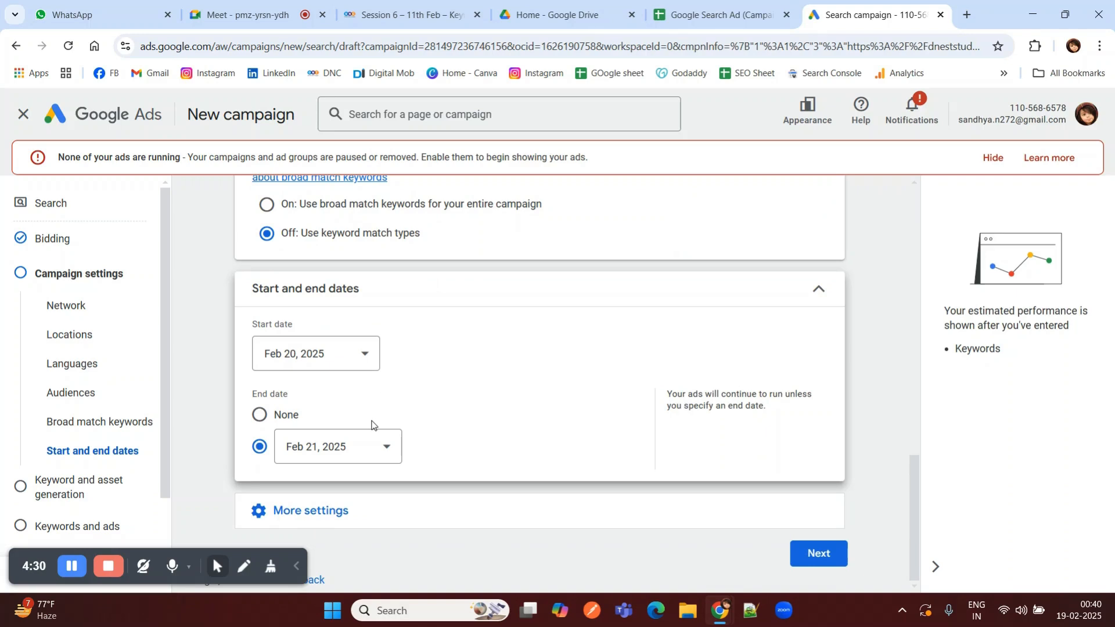
left_click(335, 511)
scroll(321, 432, "down", 2)
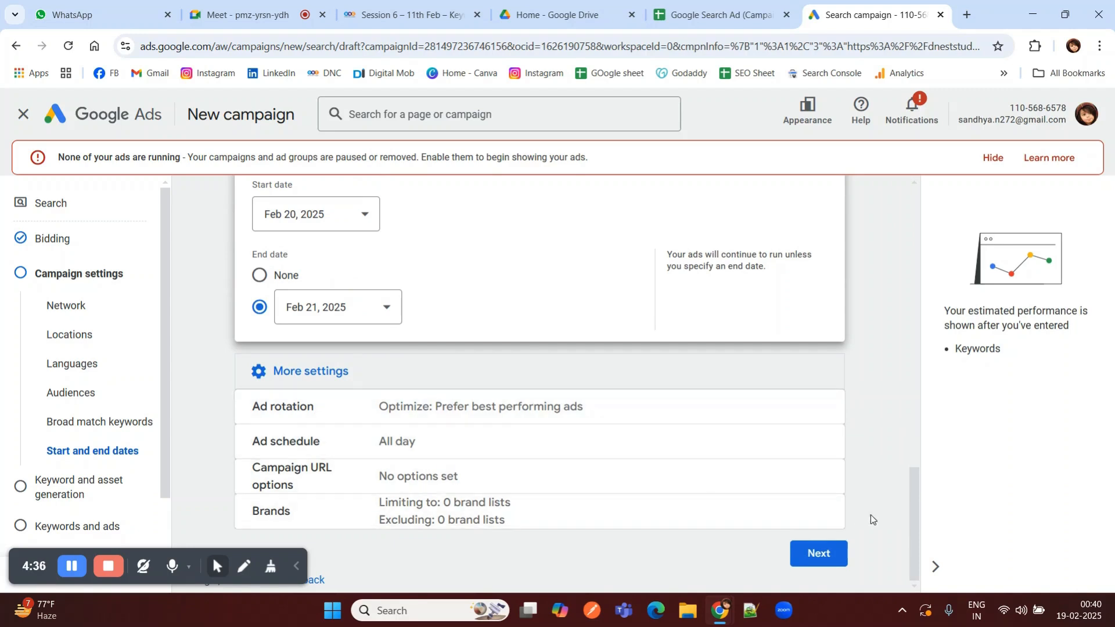
left_click(828, 561)
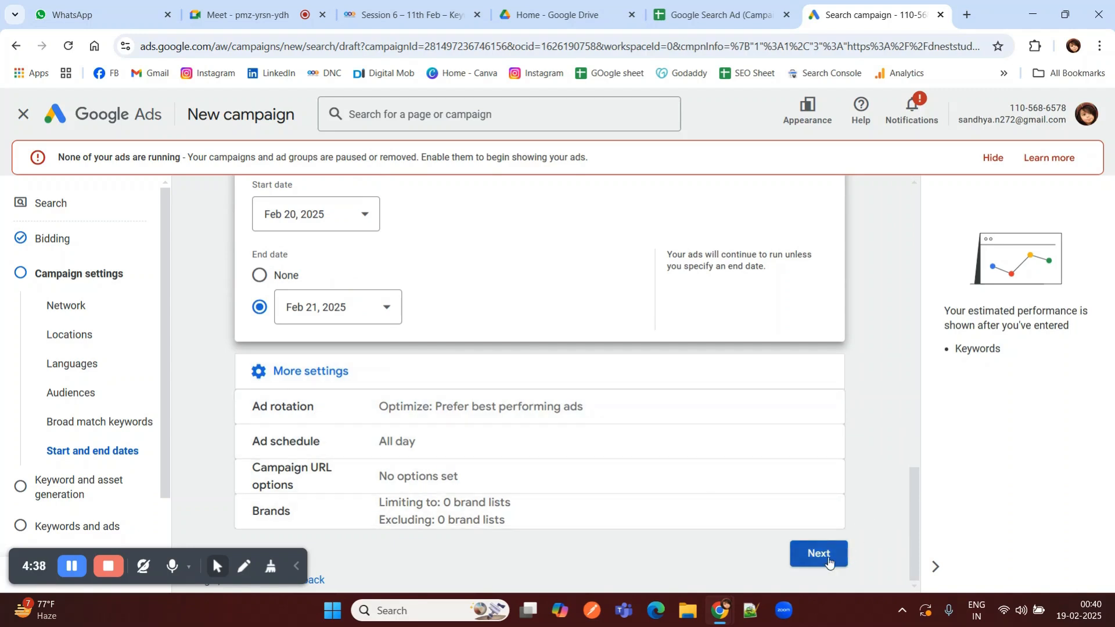
Step: Proceed past keyword and asset generation without generating anything, and open the keywords and ads stage
left_click(829, 560)
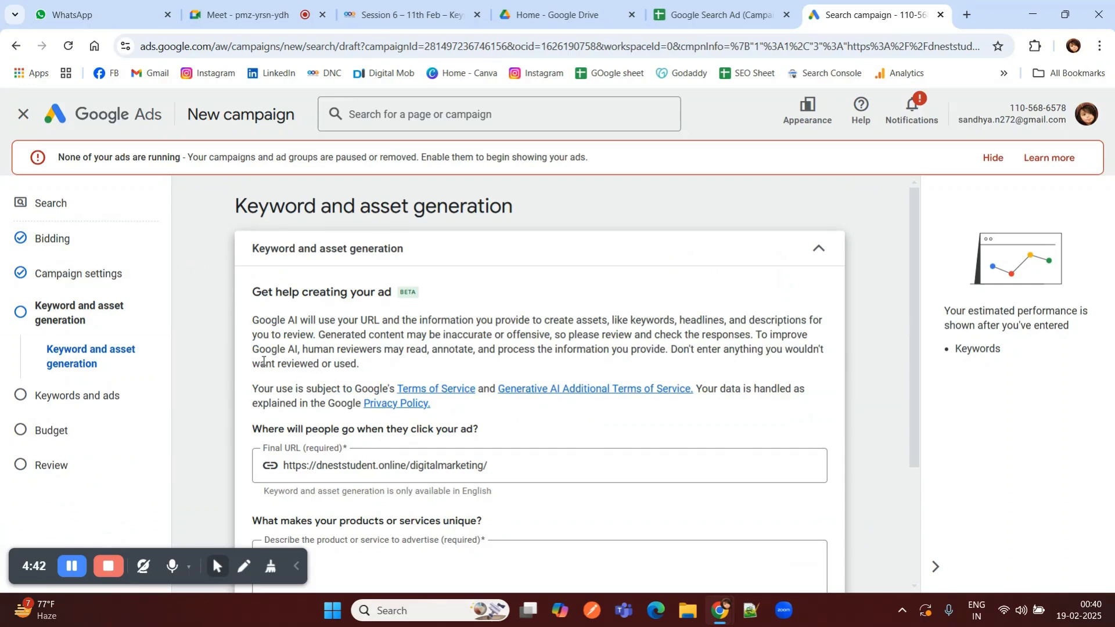
scroll(424, 316, "down", 1)
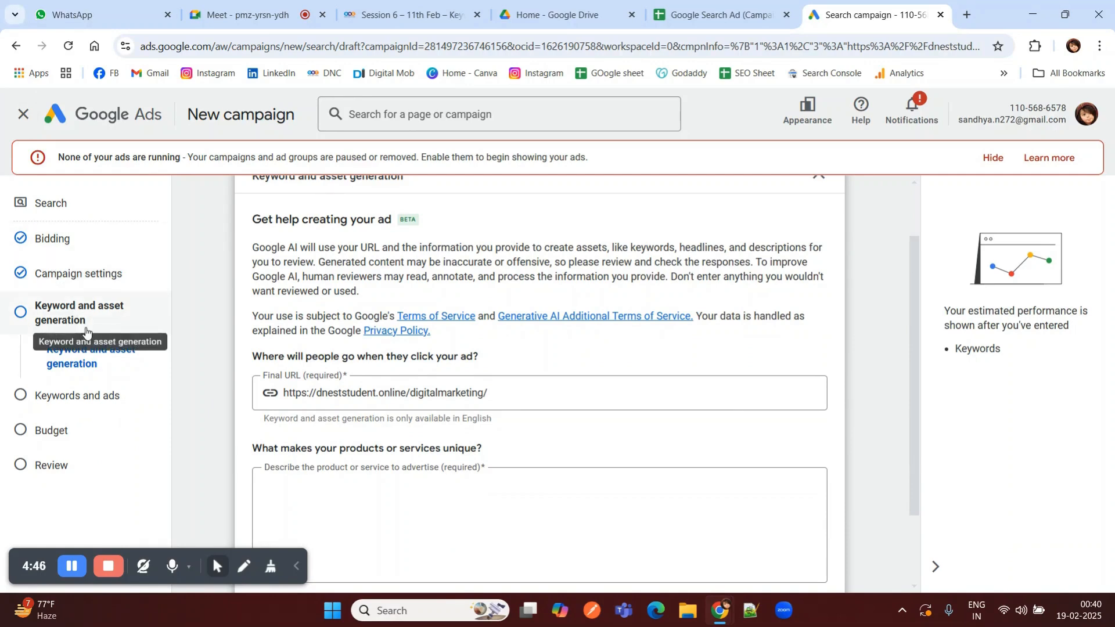
scroll(372, 371, "down", 2)
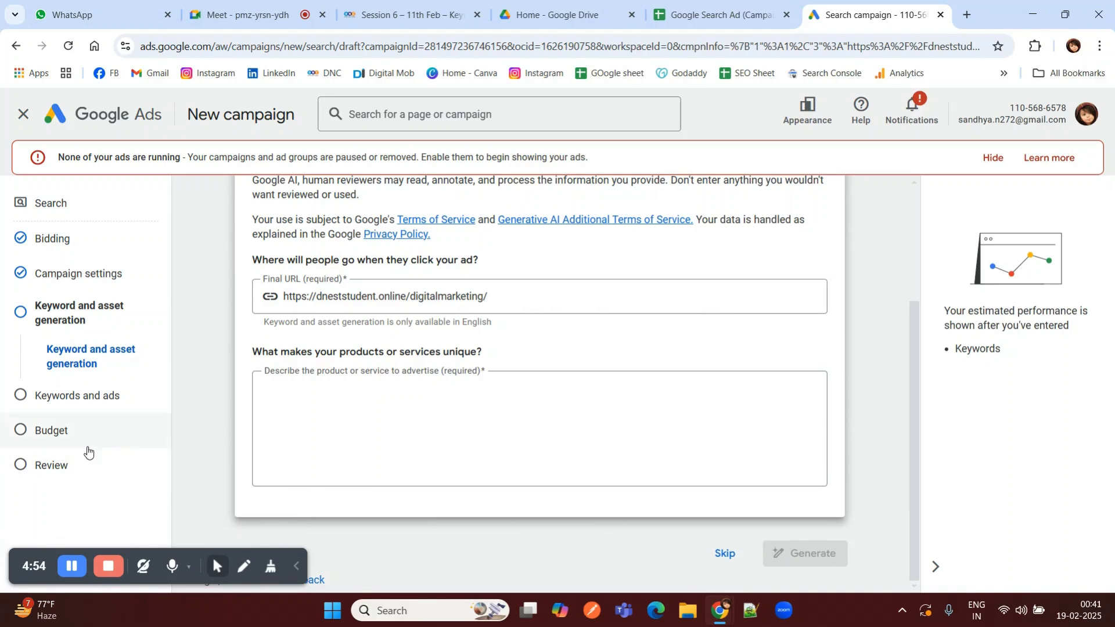
left_click(77, 395)
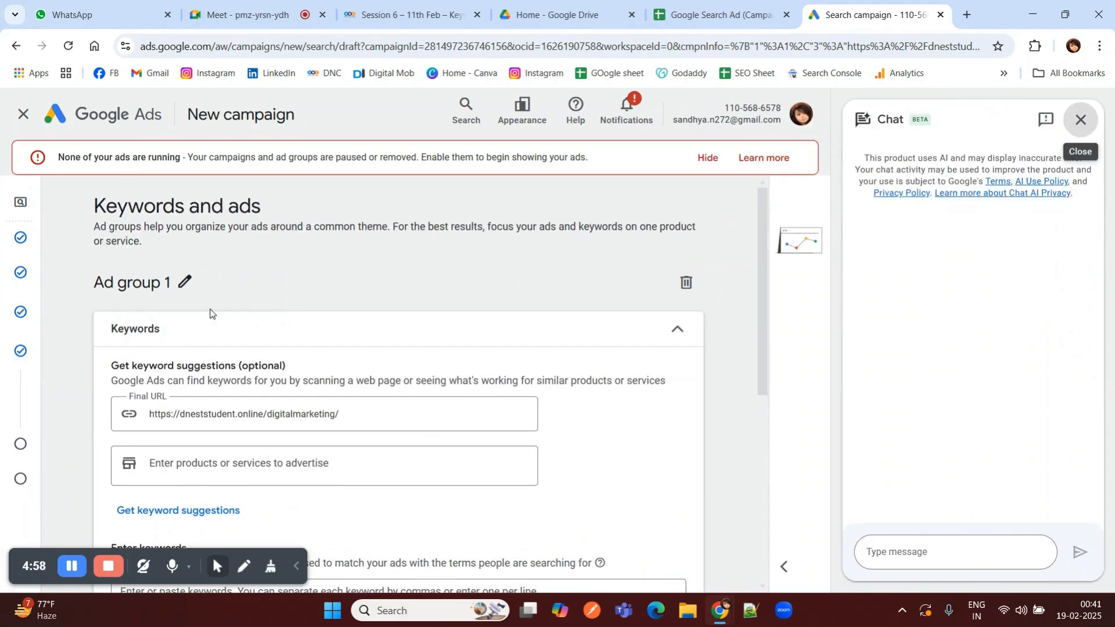
Step: Switch to the campaign planning spreadsheet in Google Sheets and copy the keyword list of Ad Group 1
scroll(204, 323, "down", 2)
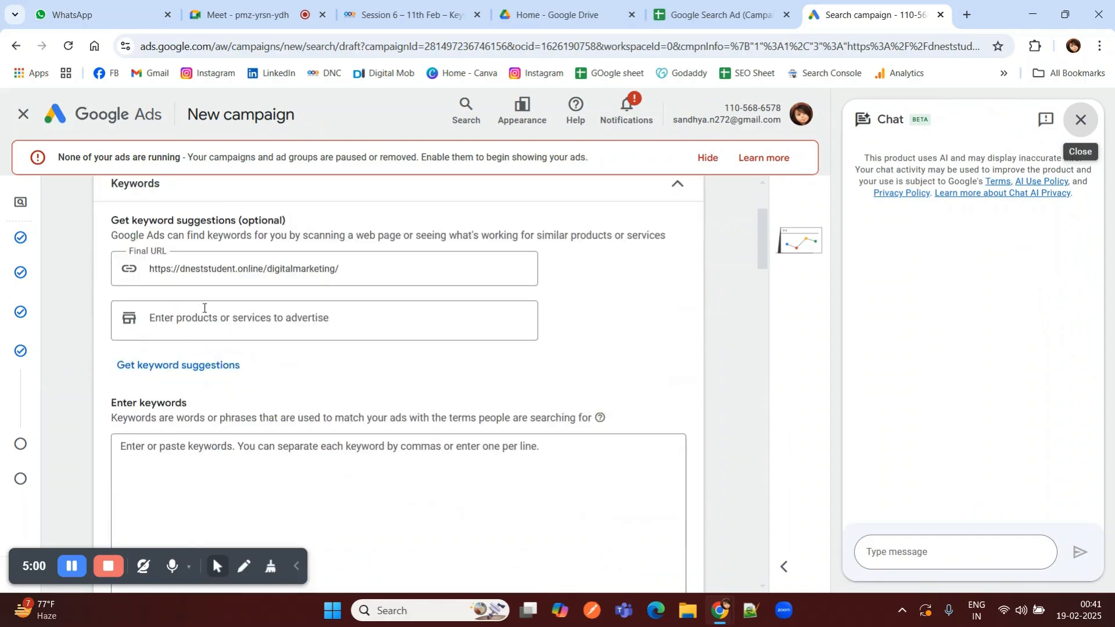
scroll(219, 306, "down", 1)
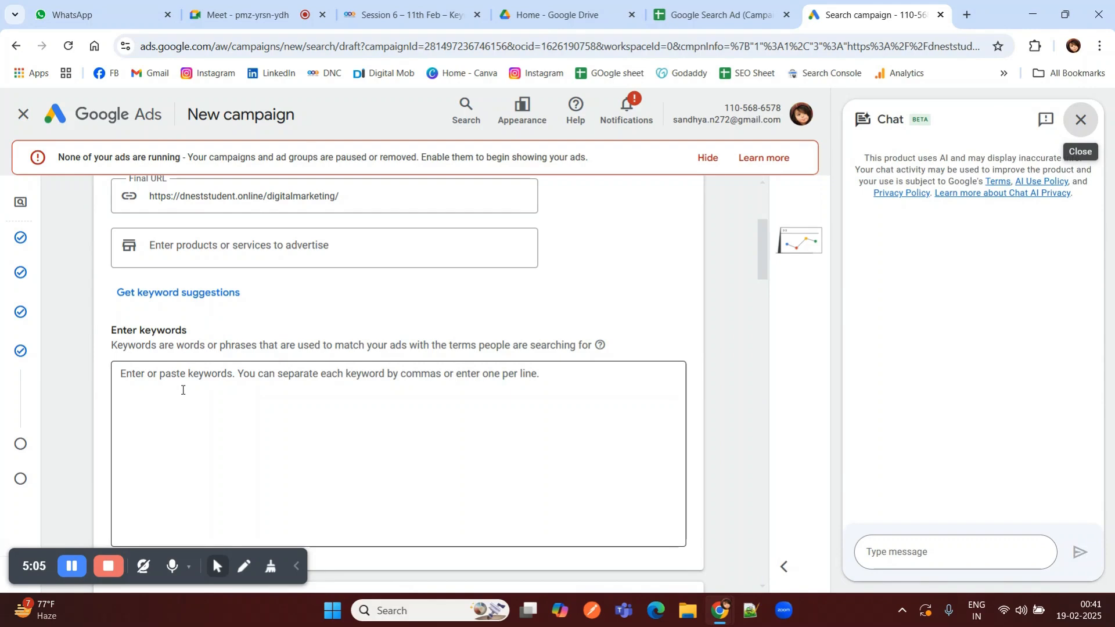
scroll(181, 391, "down", 1)
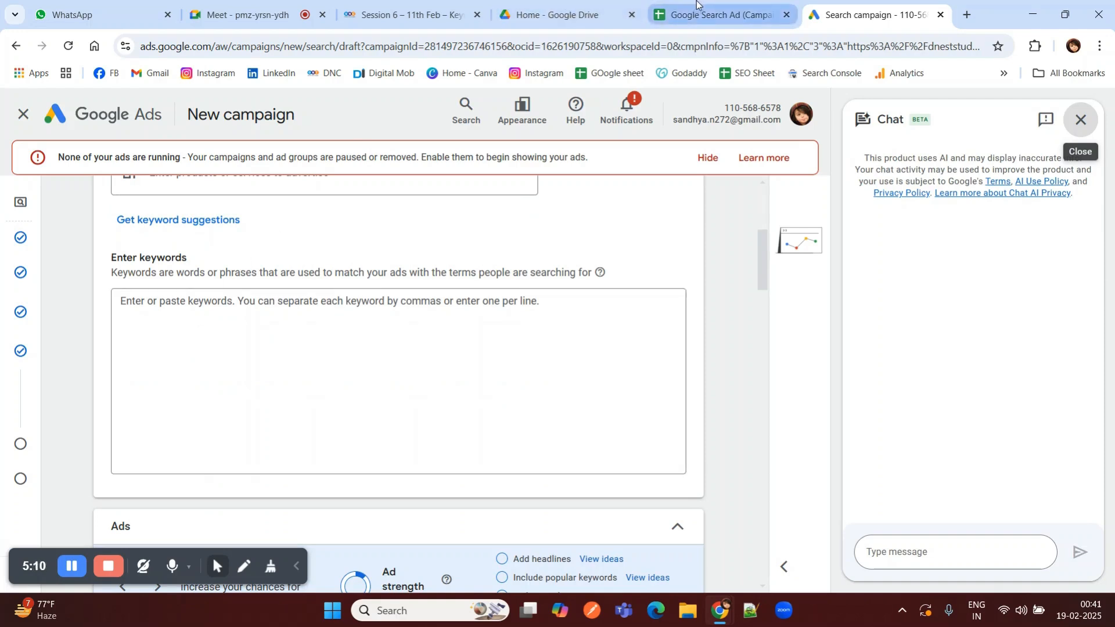
left_click(542, 4)
left_click(696, 17)
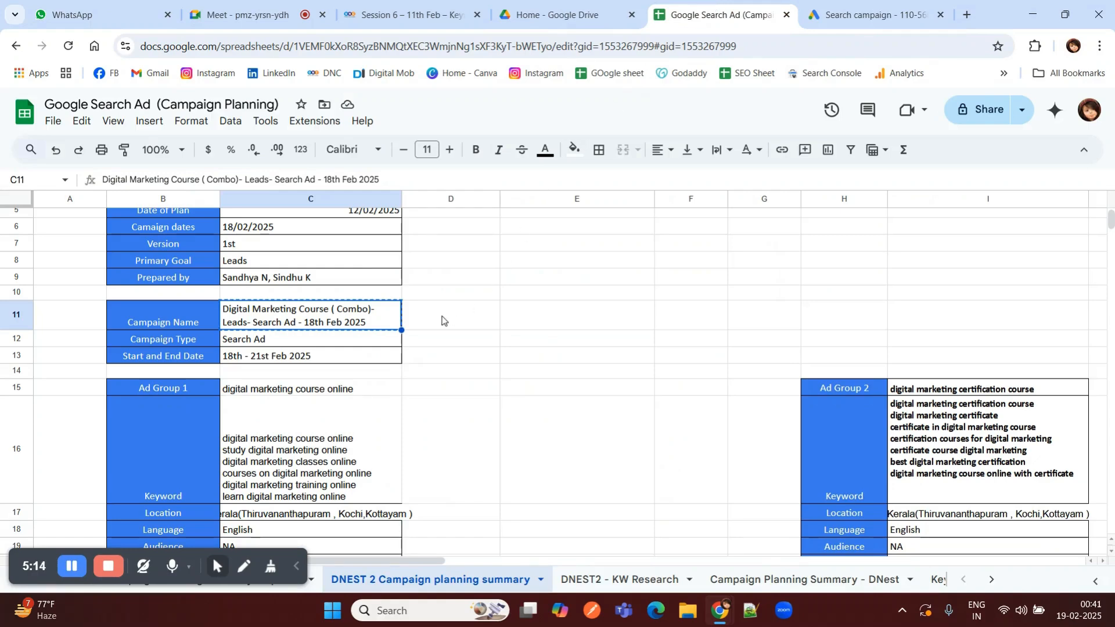
scroll(414, 349, "down", 2)
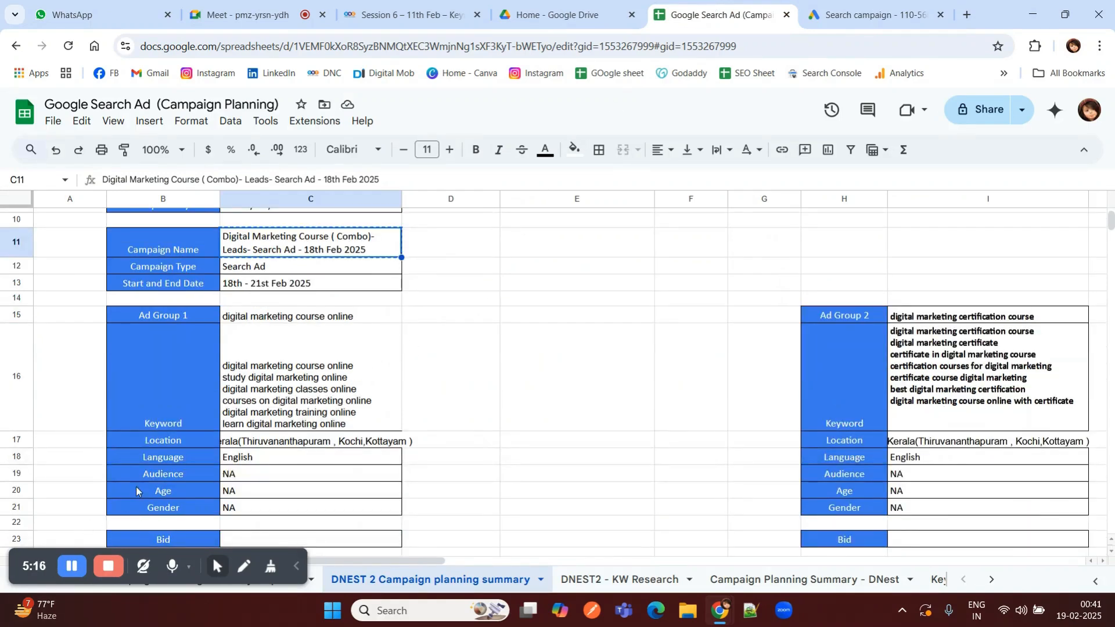
left_click(296, 380)
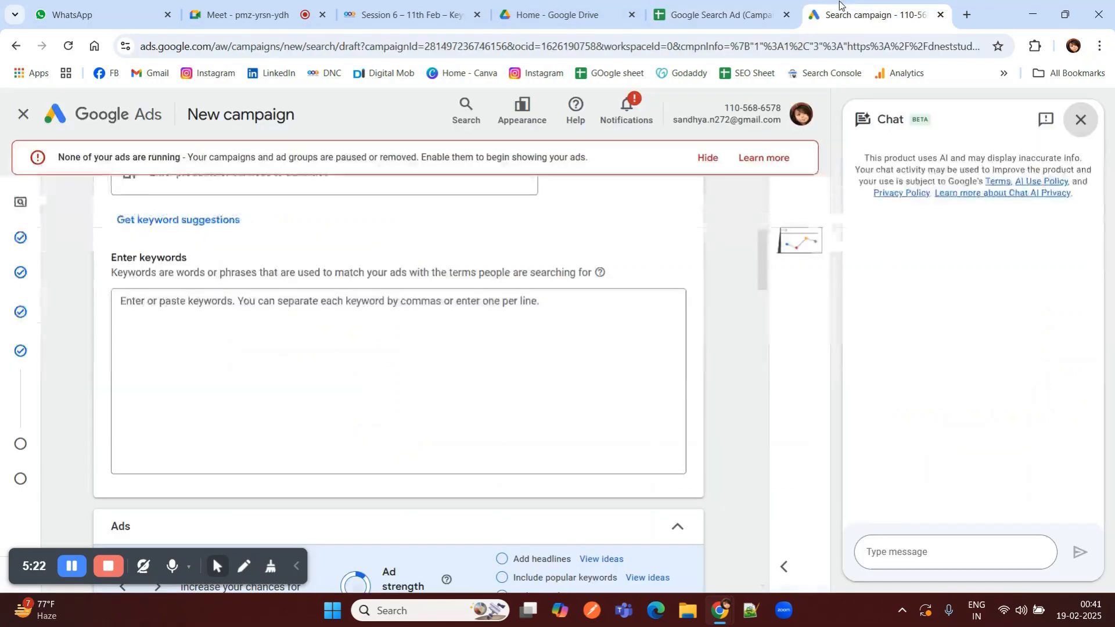
Step: Return to Google Ads and paste the copied list, from "digital marketing course online" to "learn digital marketing online", as the keywords of Ad group 1
left_click(869, 15)
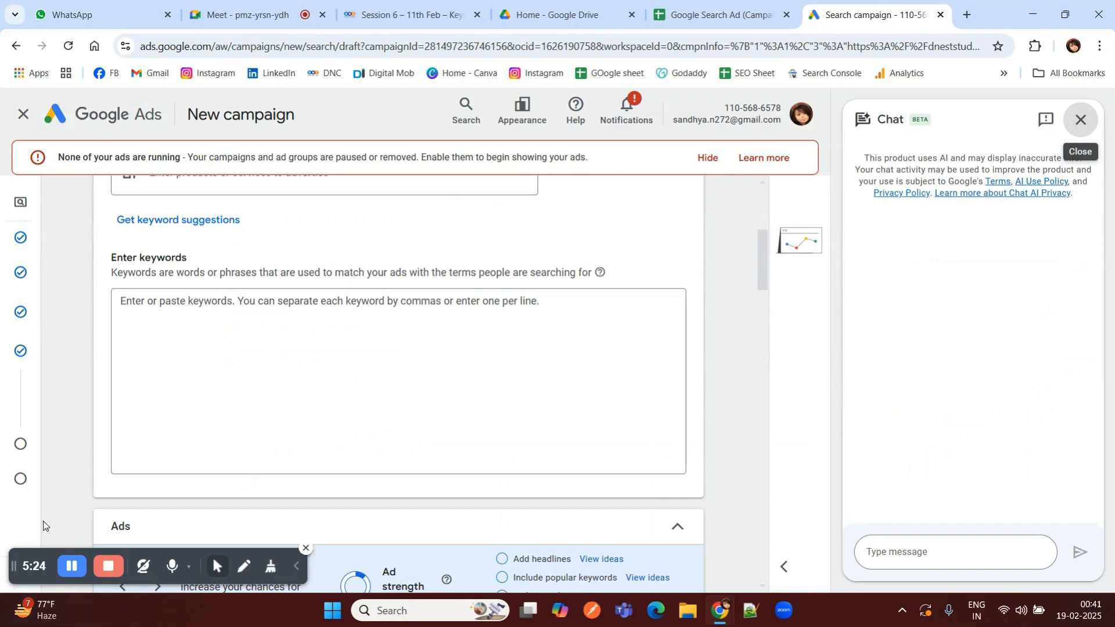
left_click(136, 353)
type("\"digital marketing course online study digital marketing online digital marketing classes online courses on digital marketing online digital marketing training online learn digital marketing online\"")
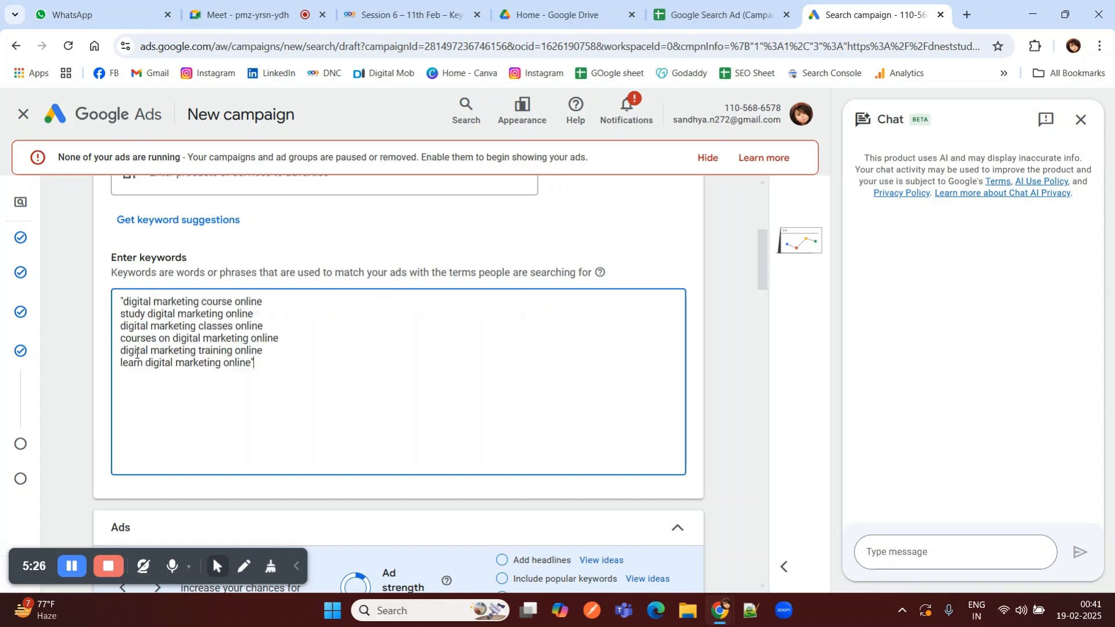
Step: Set the first part of the ad's display path to "digitalmarketin"
scroll(157, 394, "down", 2)
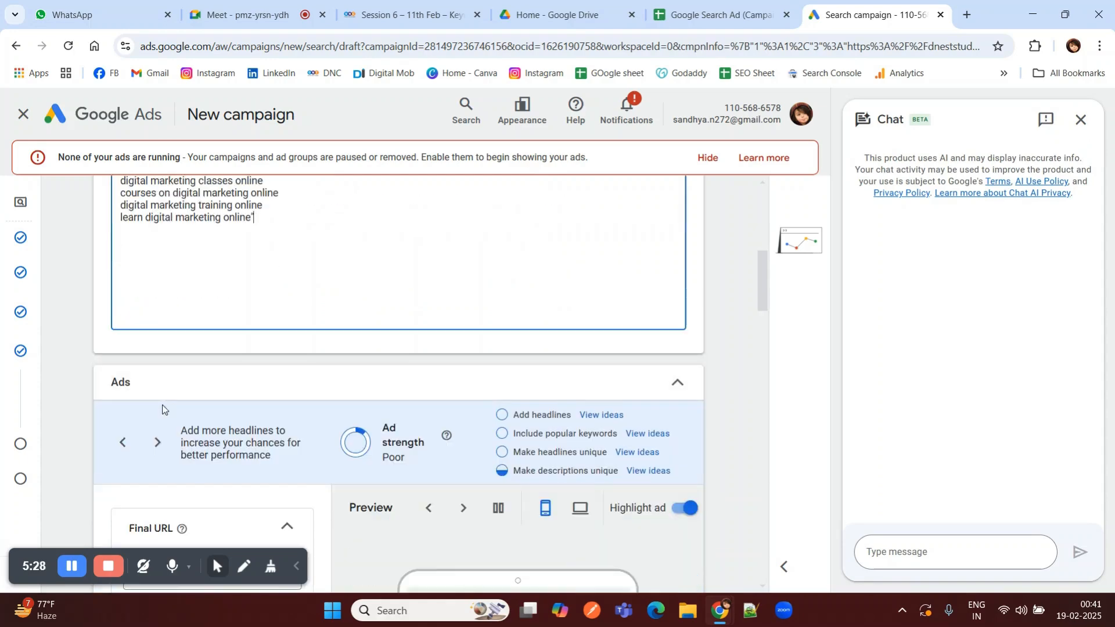
scroll(162, 409, "down", 3)
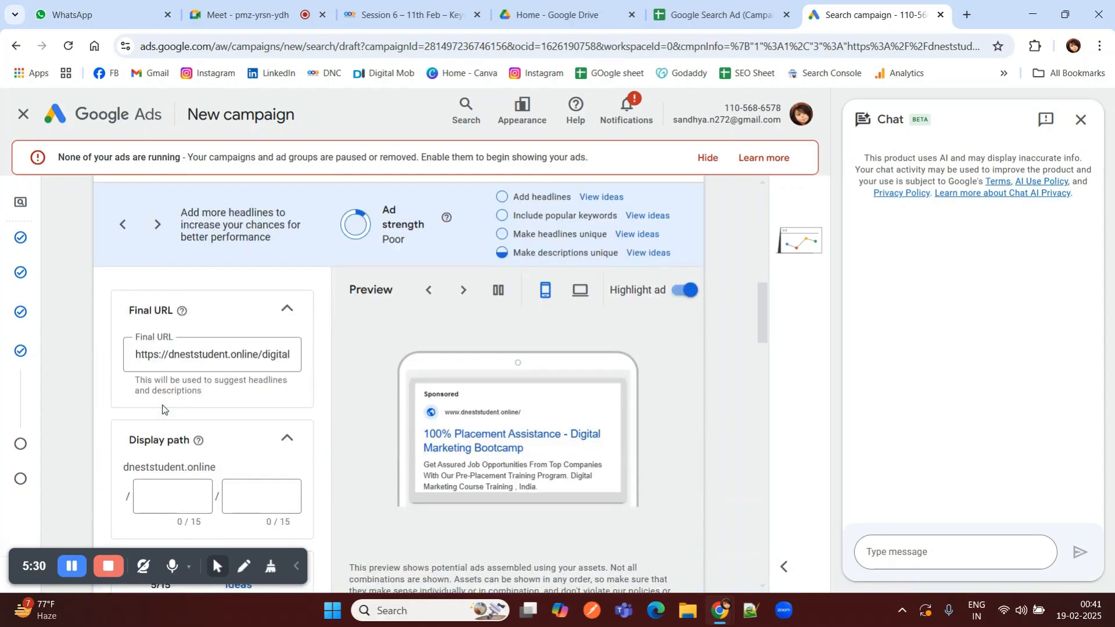
scroll(163, 410, "down", 1)
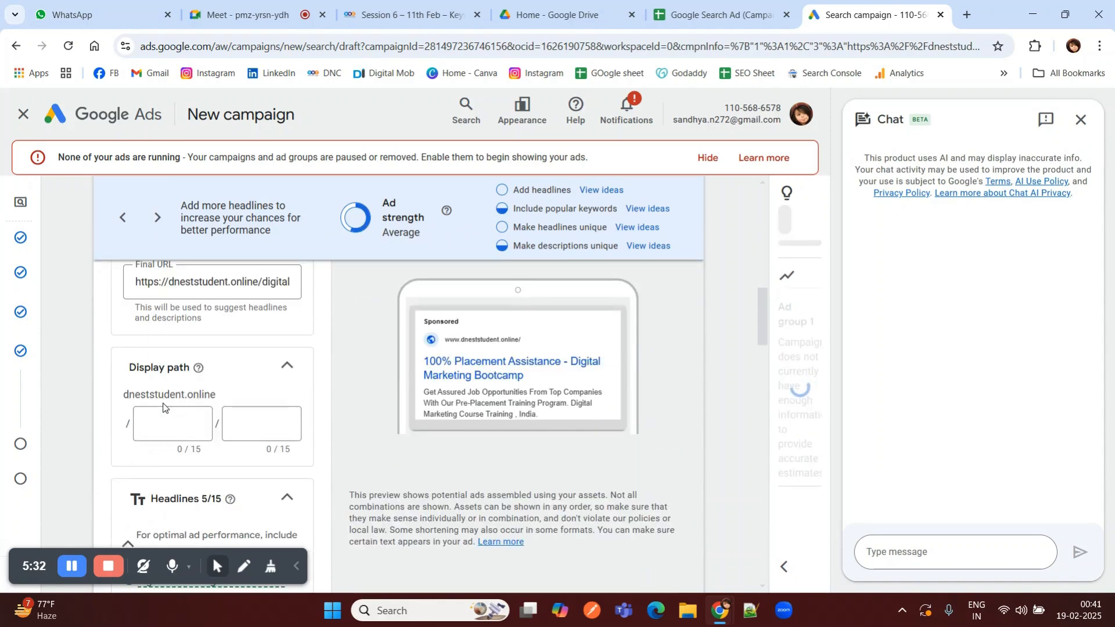
left_click(164, 418)
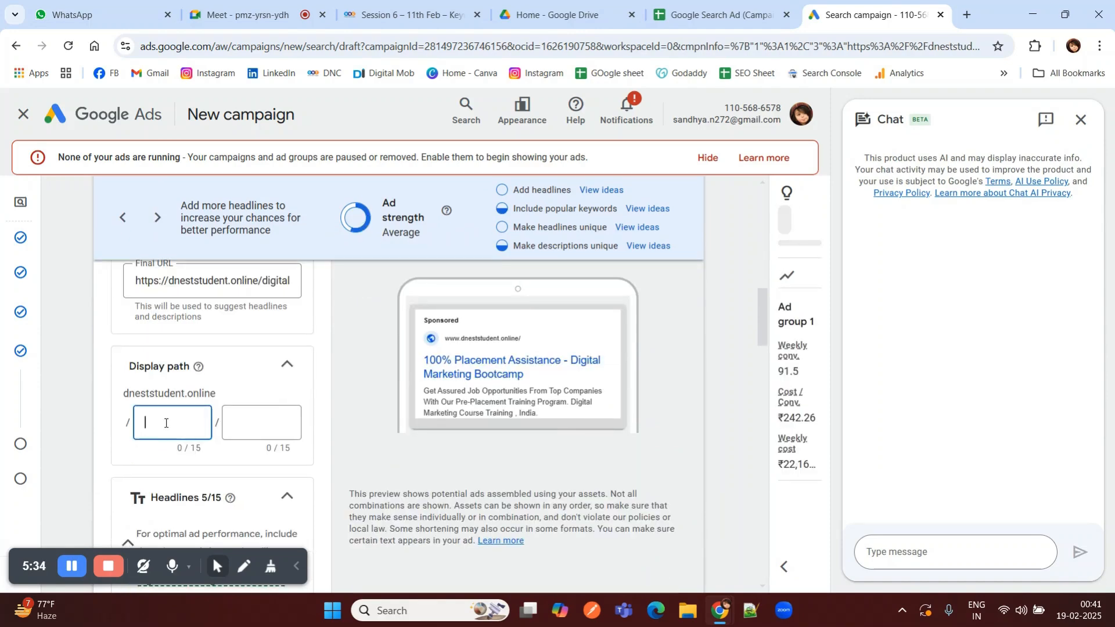
scroll(166, 423, "up", 1)
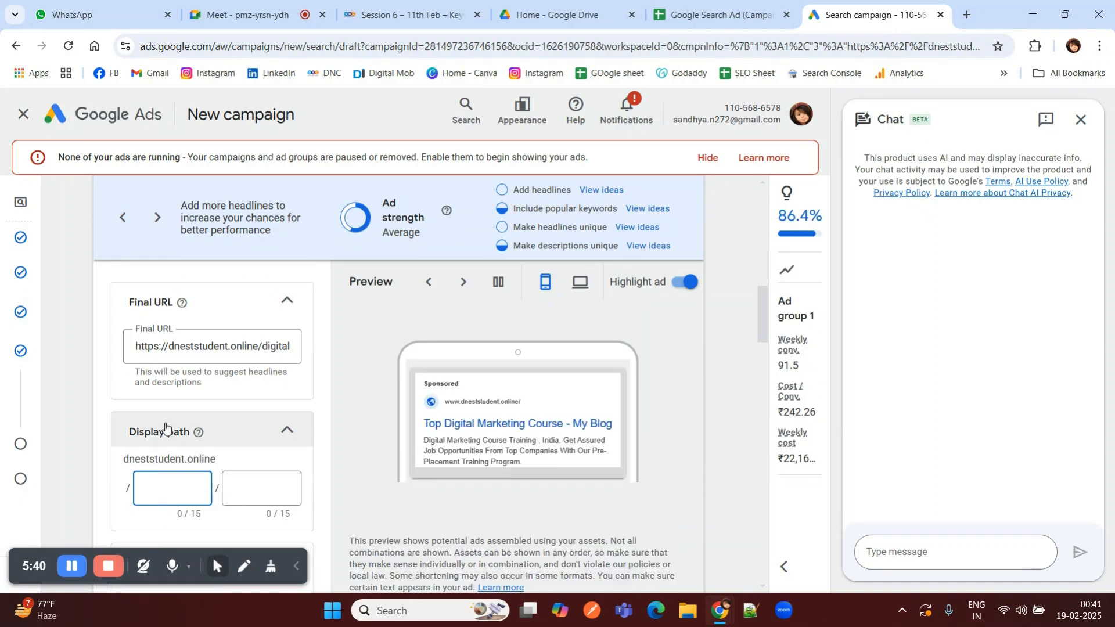
type("g")
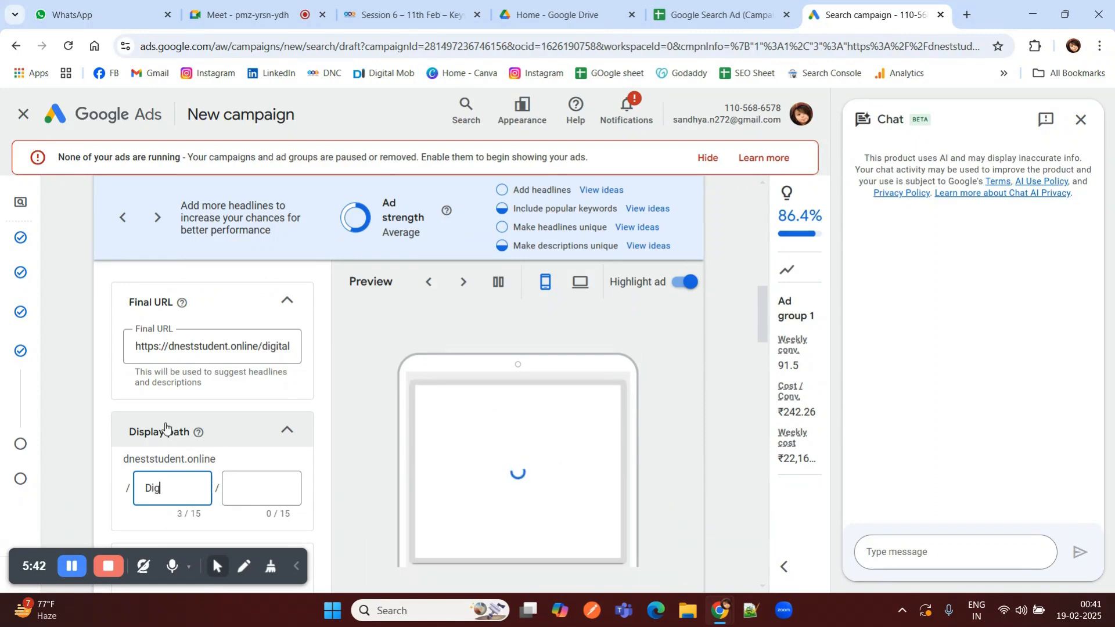
key("BackSpace")
key("BackSpace")
key("BackSpace")
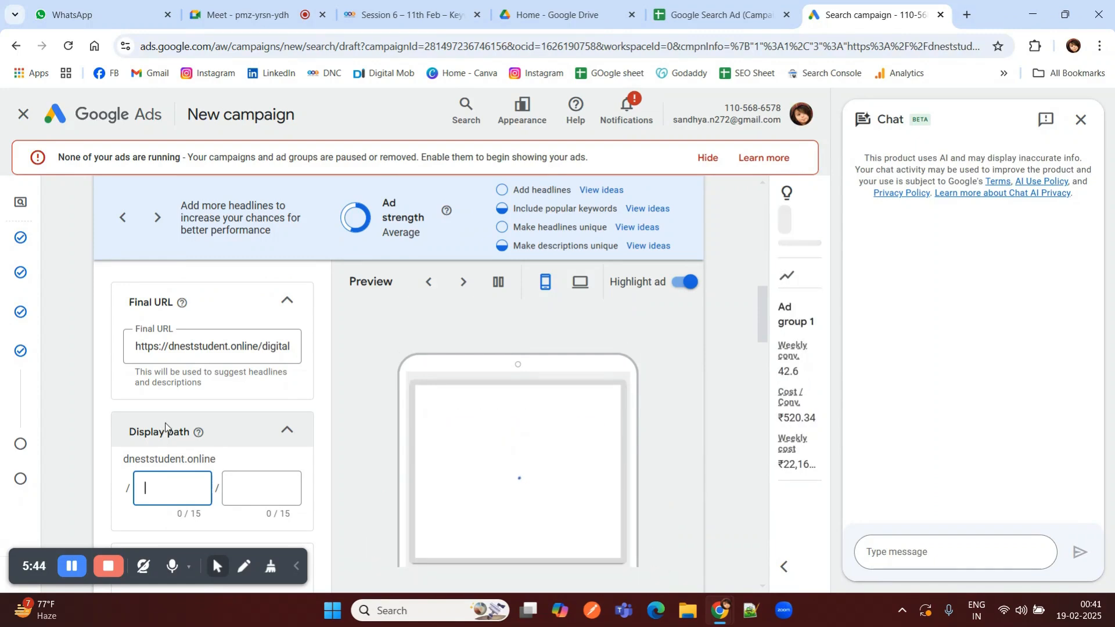
type("digit")
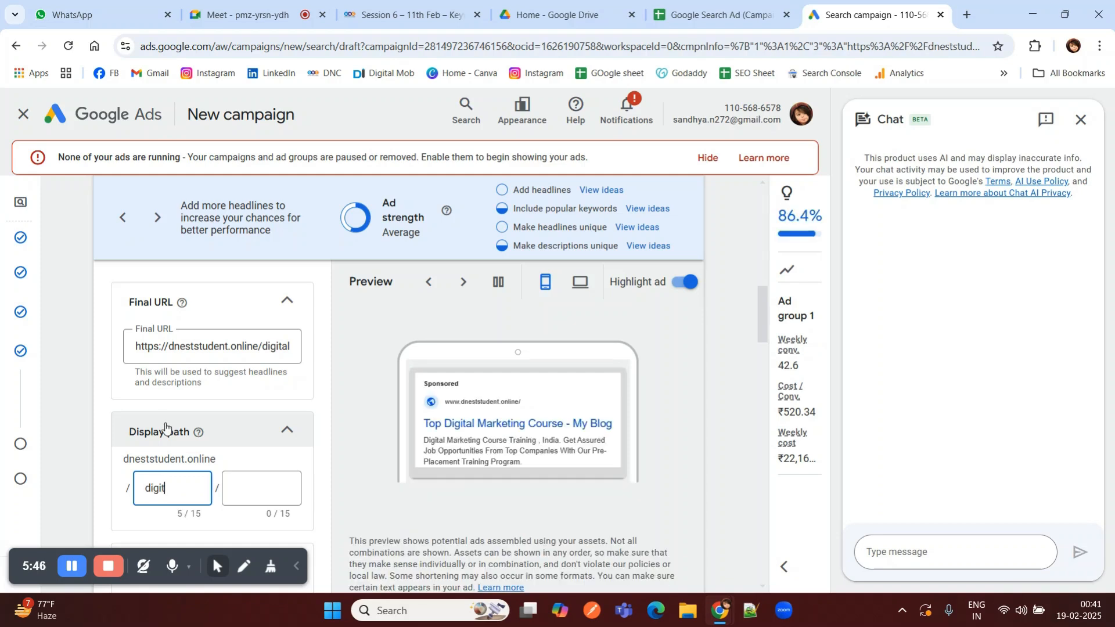
type("almarket")
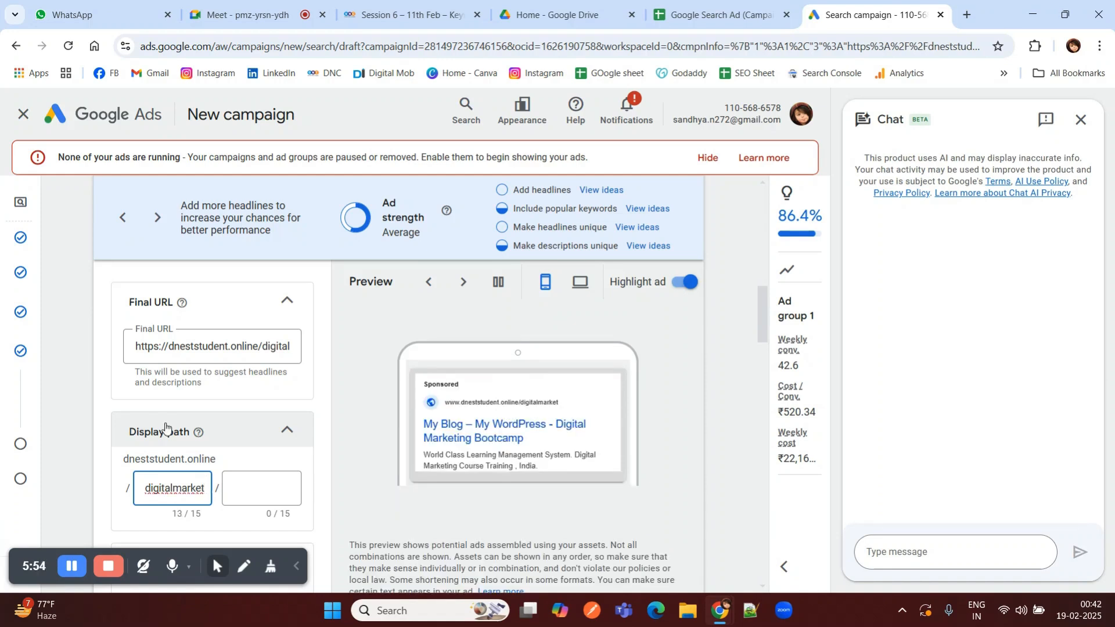
type("in")
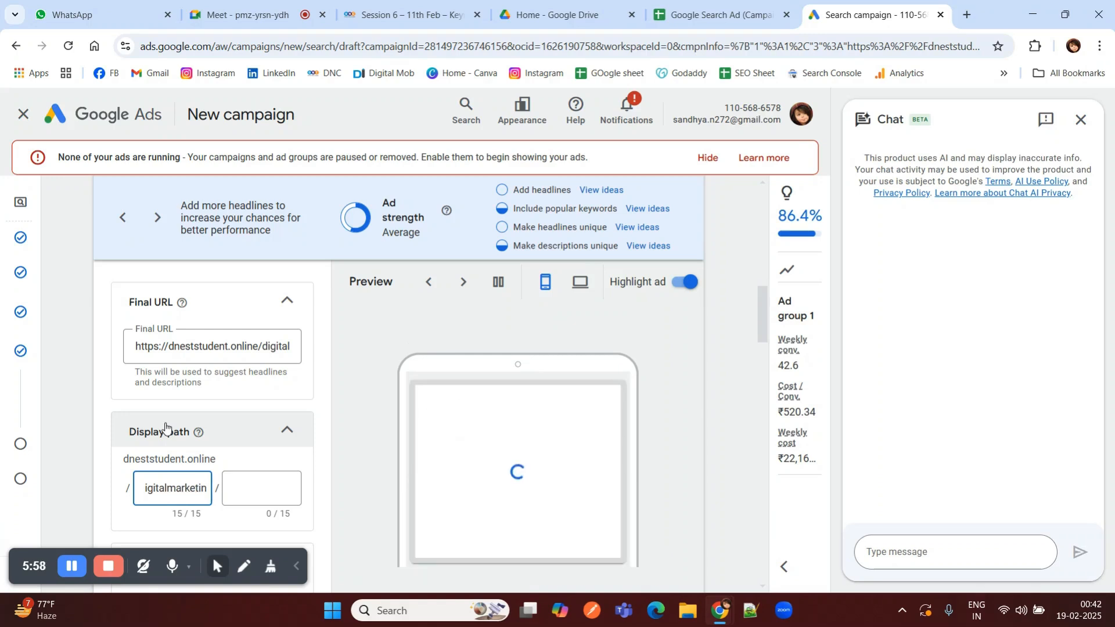
Step: Set the second part of the ad's display path to "courseonline"
left_click(262, 486)
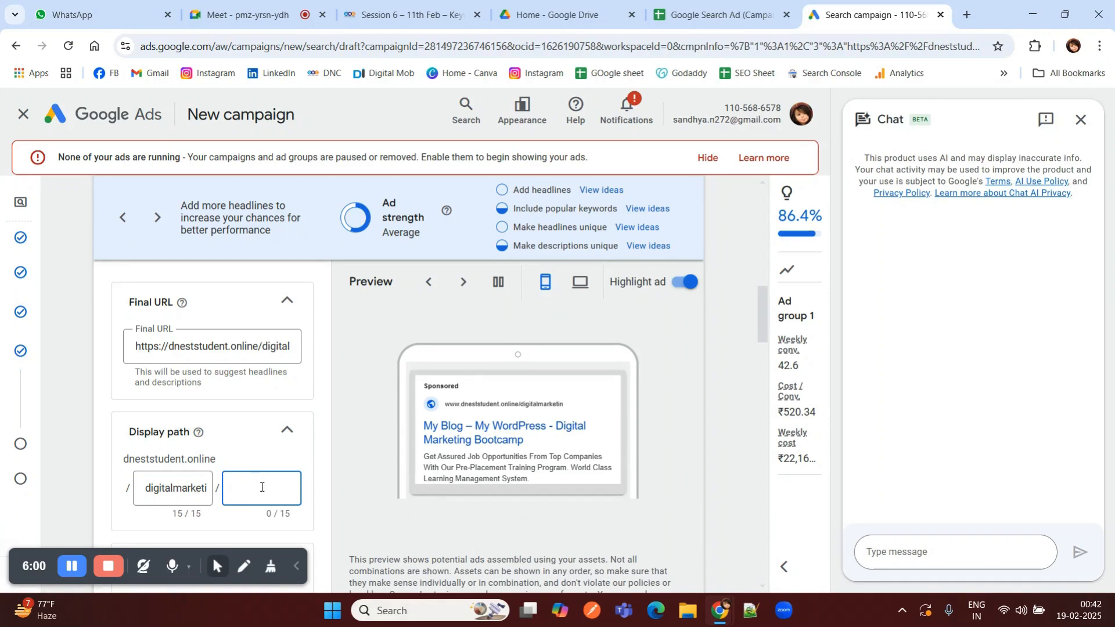
type("cour")
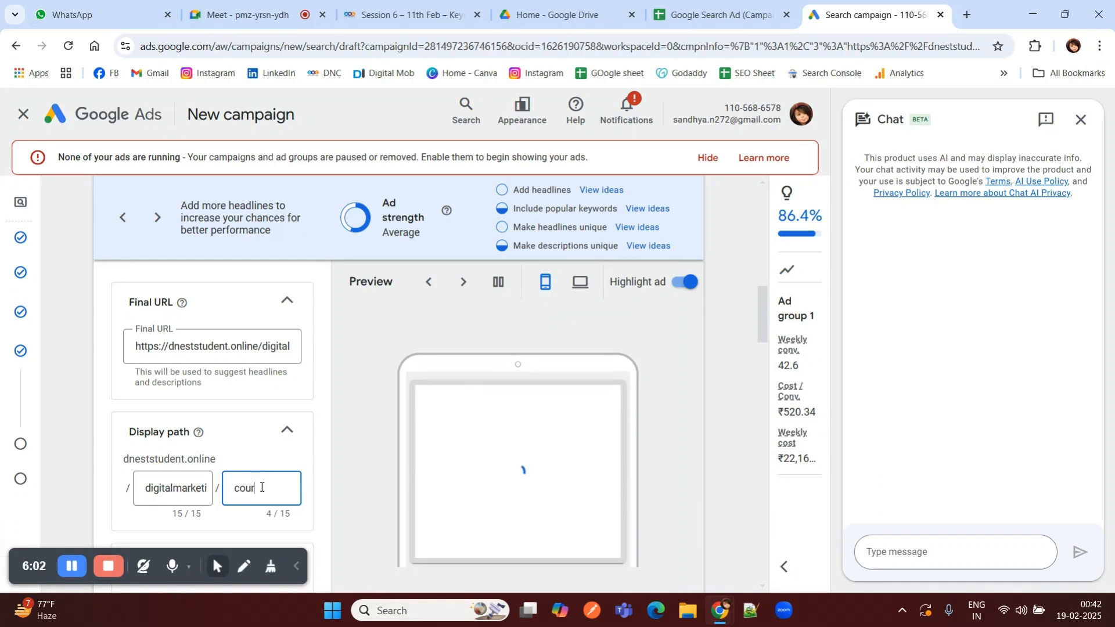
type("seonline")
Step: Clear the suggested text "My Blog" from the ad's first headline, leaving the headline suggestions unused
scroll(261, 486, "down", 3)
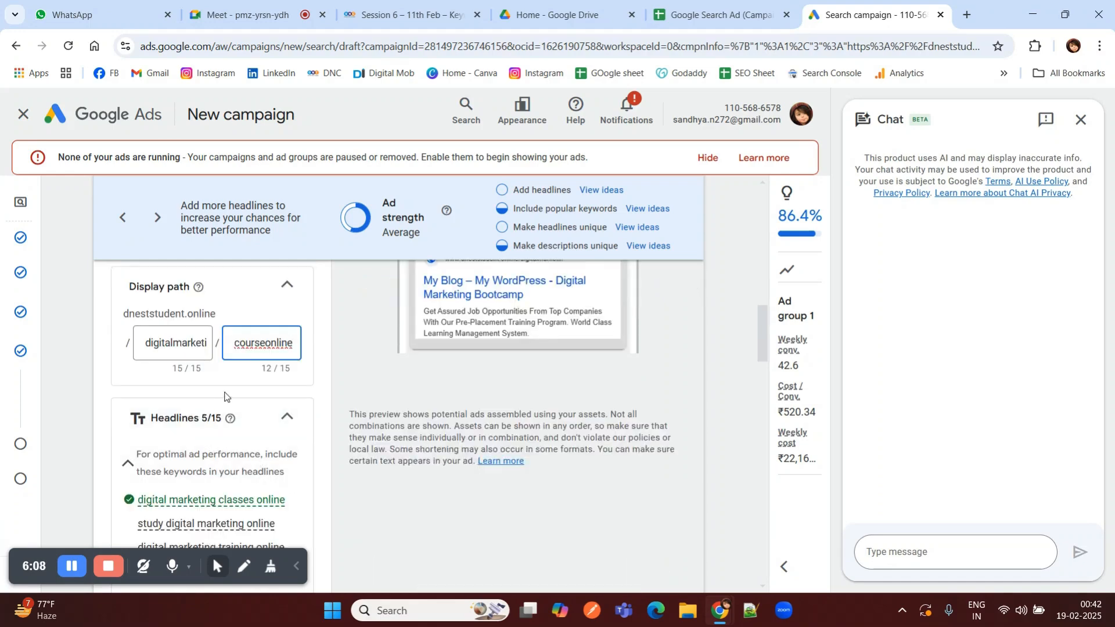
scroll(214, 393, "down", 3)
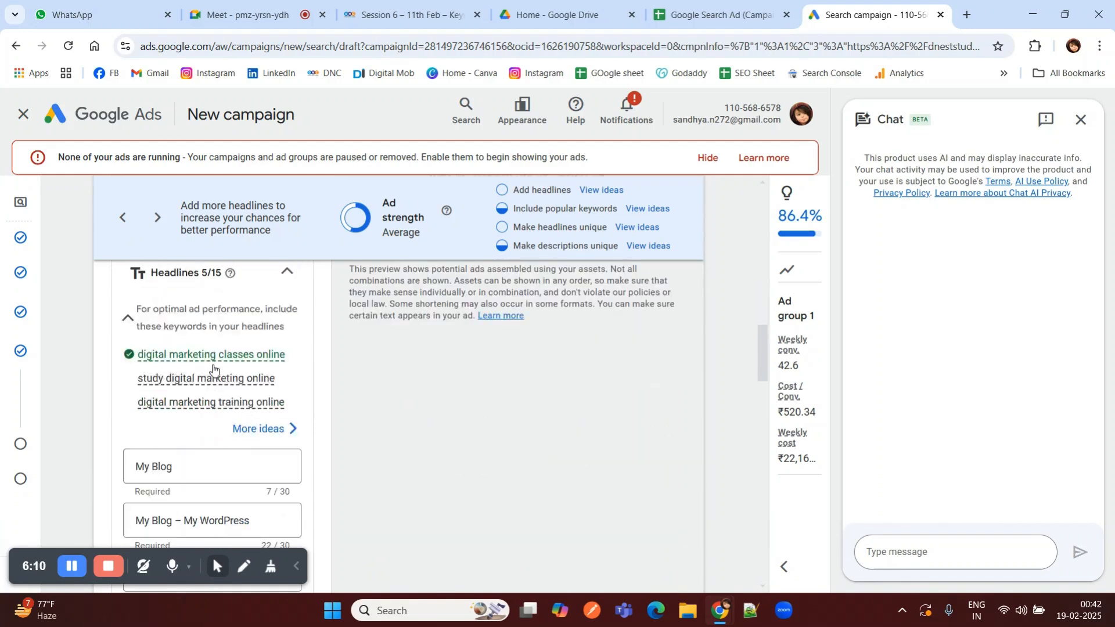
scroll(213, 374, "down", 2)
scroll(221, 305, "up", 2)
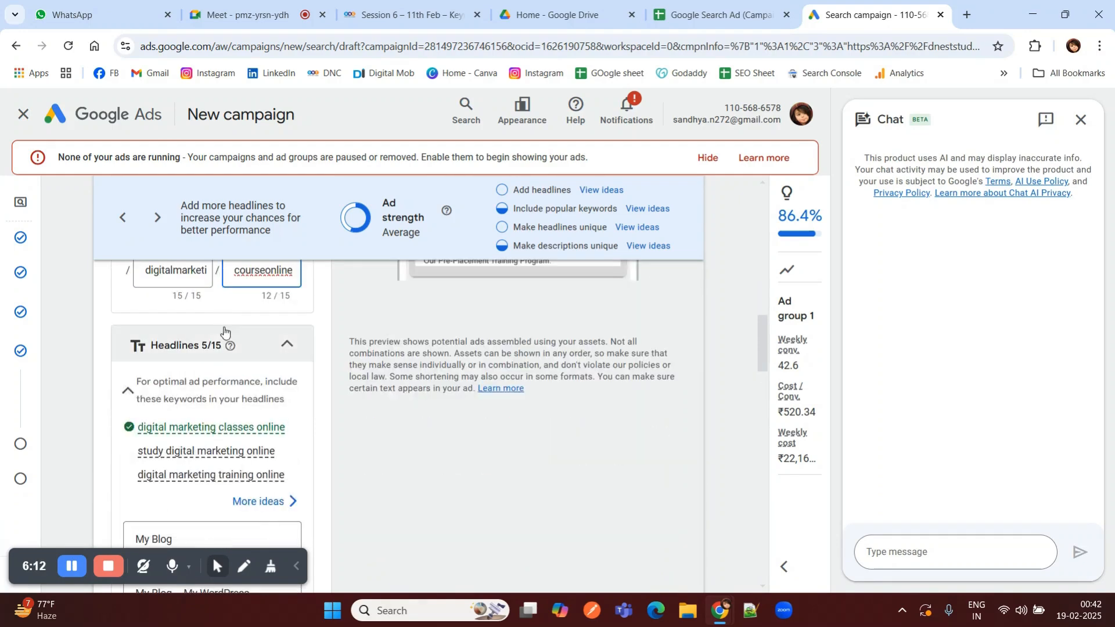
scroll(327, 383, "down", 1)
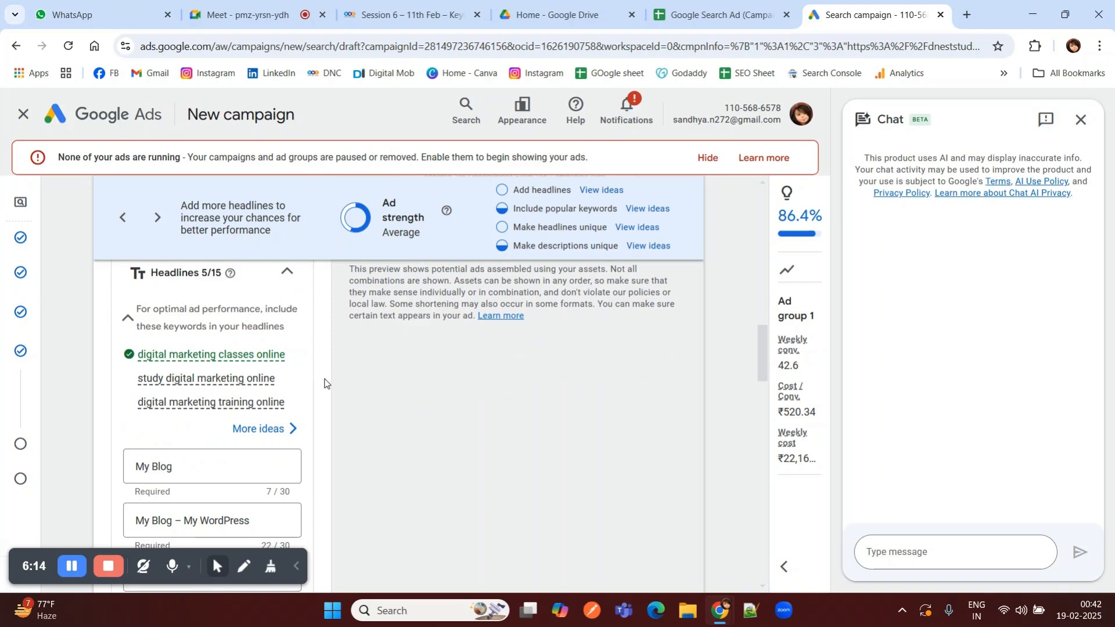
scroll(315, 381, "down", 1)
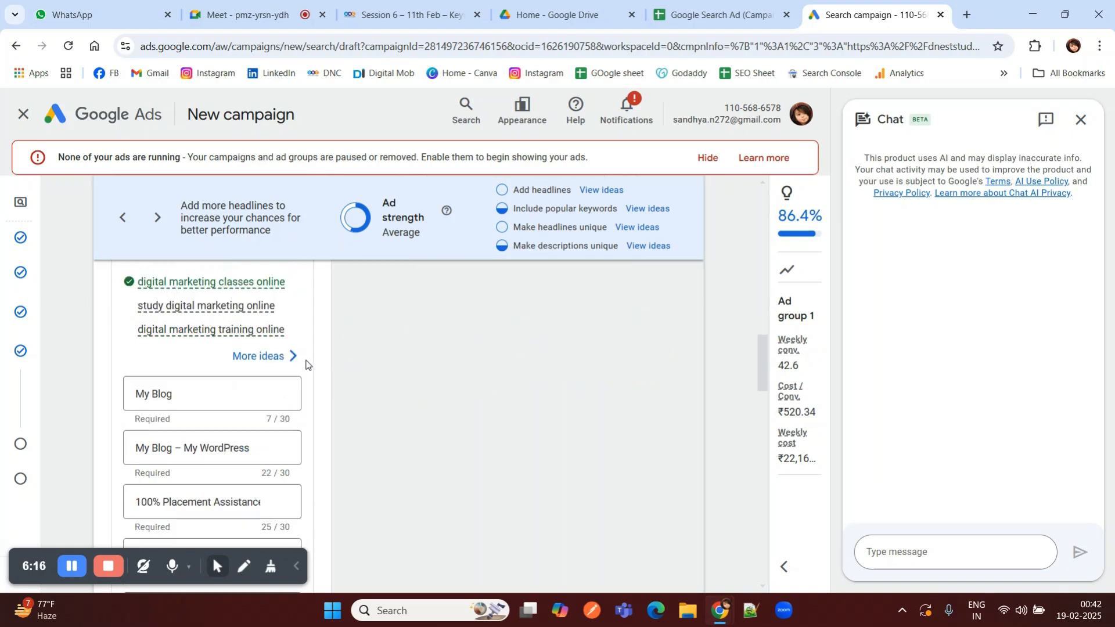
left_click(176, 395)
triple_click(165, 393)
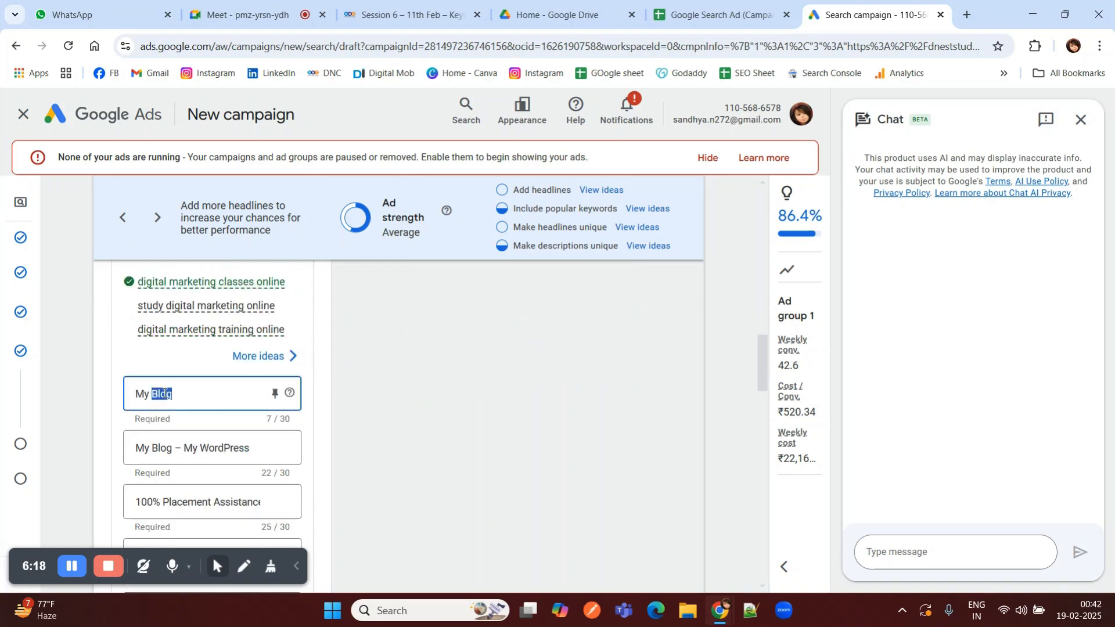
key("BackSpace")
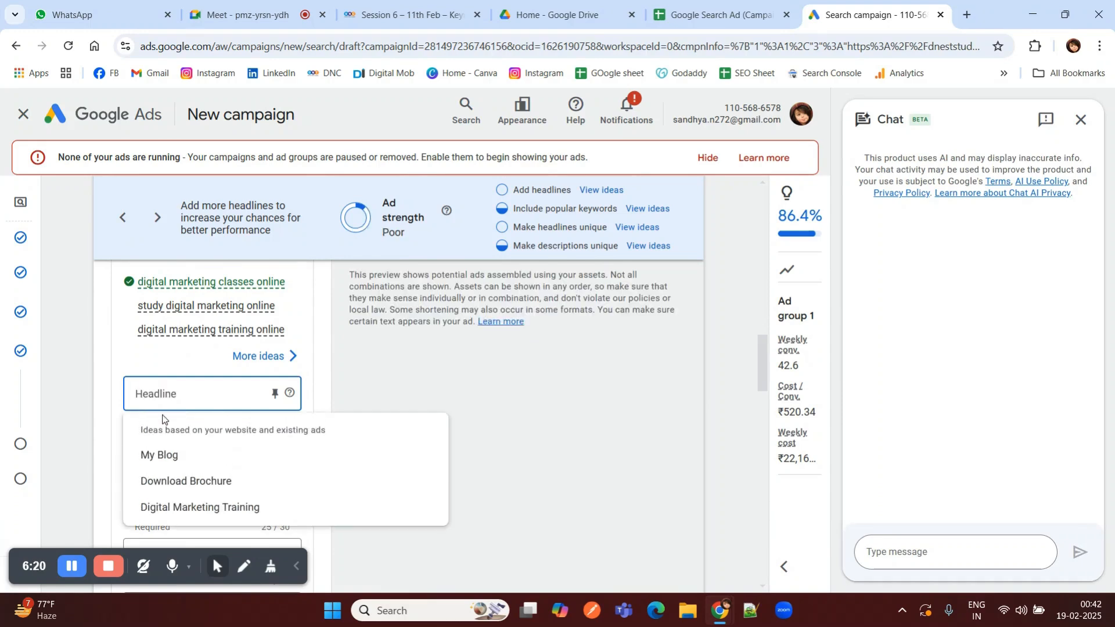
left_click(108, 450)
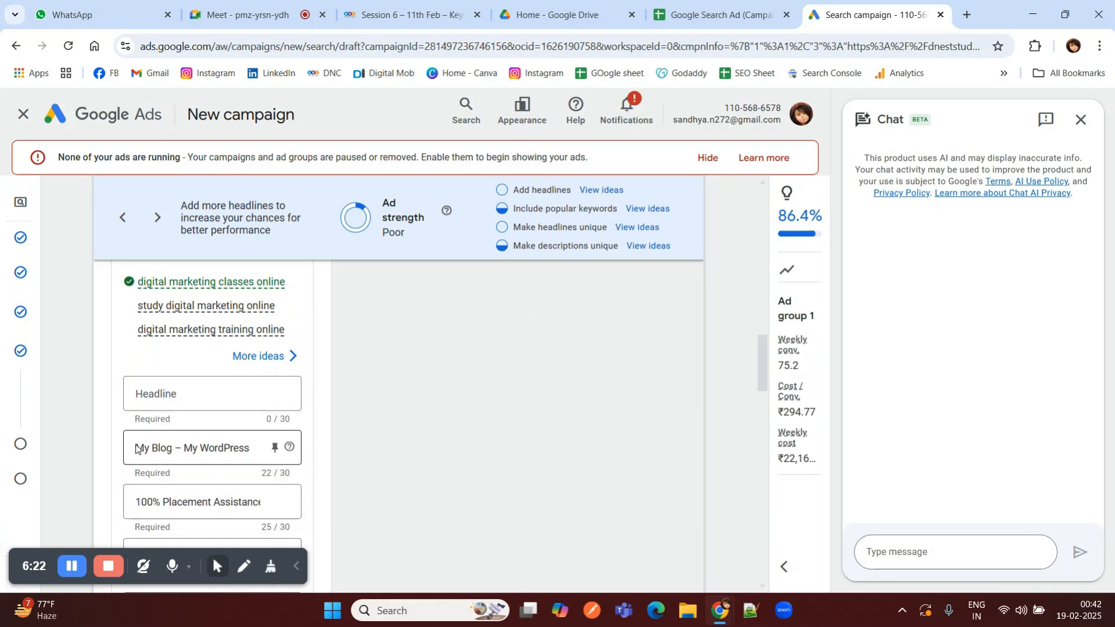
Step: Clear the ad's second and third headlines, "My Blog – My WordPress" and "100% Placement Assistance"
triple_click(151, 452)
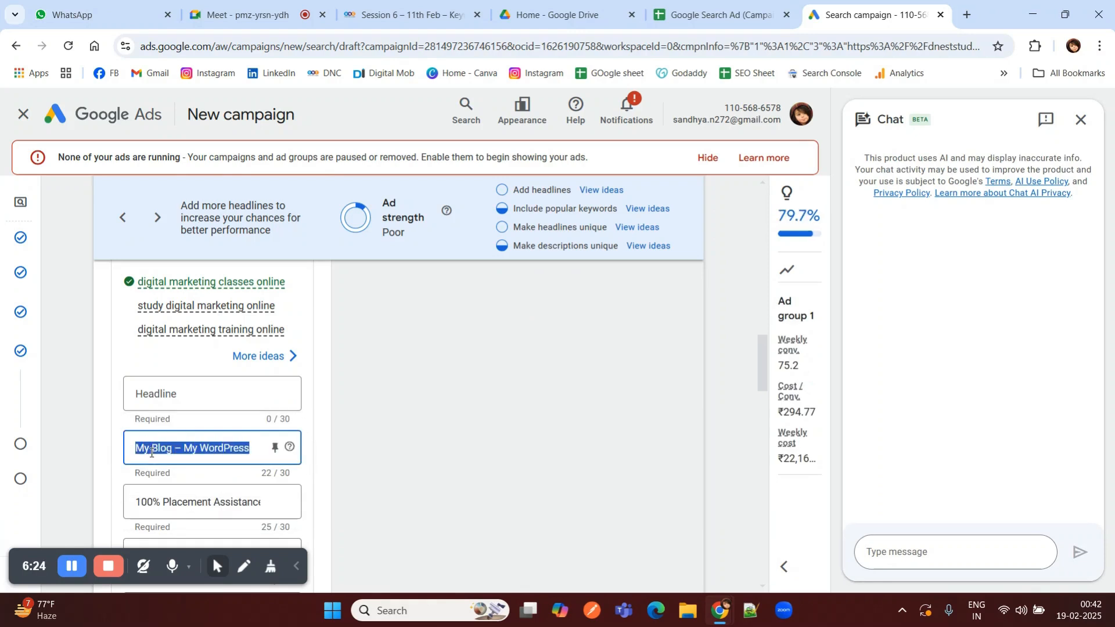
key("BackSpace")
scroll(151, 452, "down", 1)
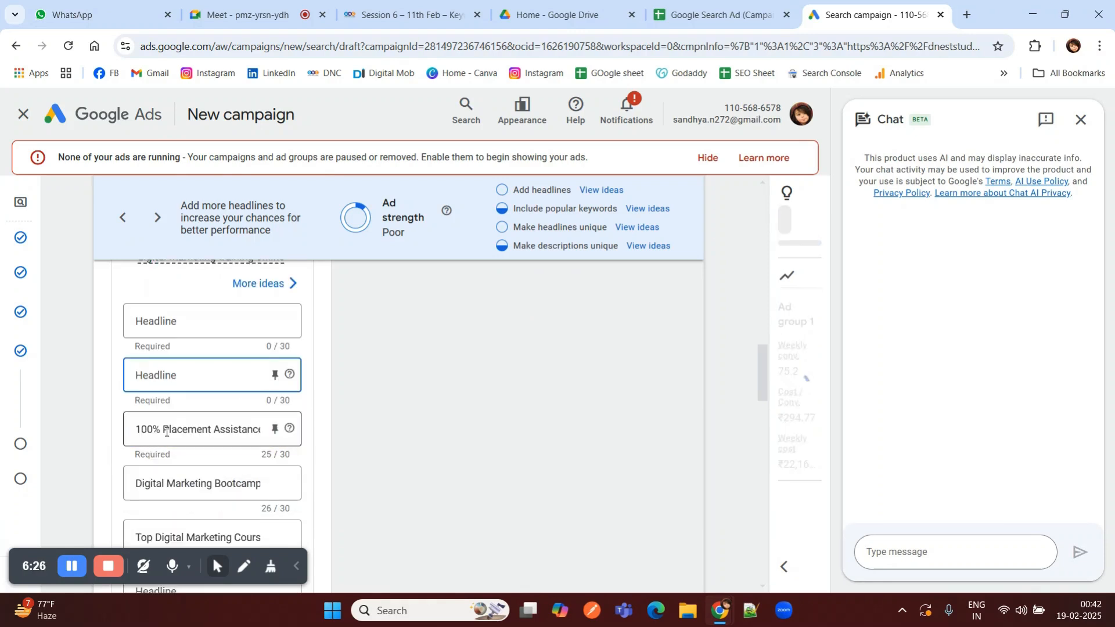
triple_click(167, 432)
key("BackSpace")
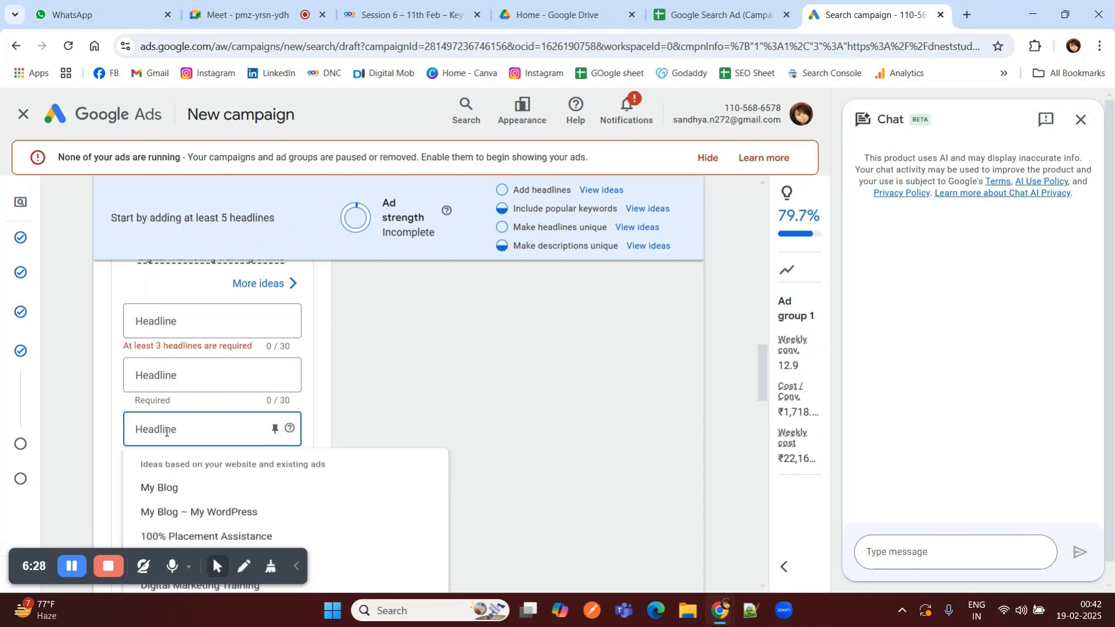
Step: Clear the suggested text "Digital Marketing Bootcamp" from the ad's fourth headline, leaving the headline suggestions unused
left_click(99, 471)
triple_click(170, 482)
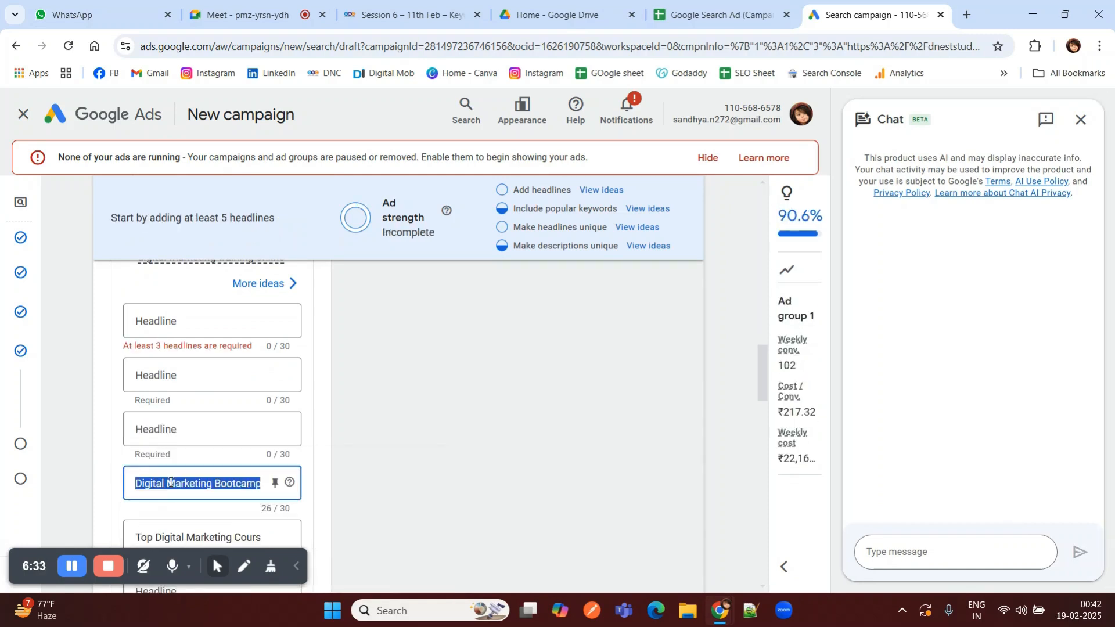
key("BackSpace")
scroll(168, 482, "down", 1)
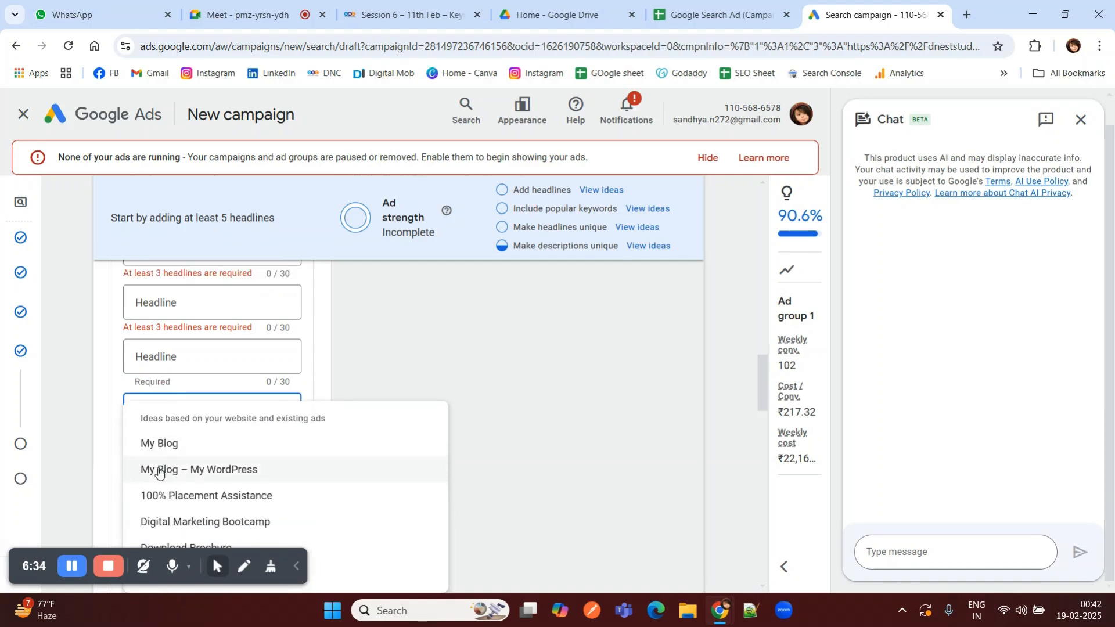
left_click(110, 449)
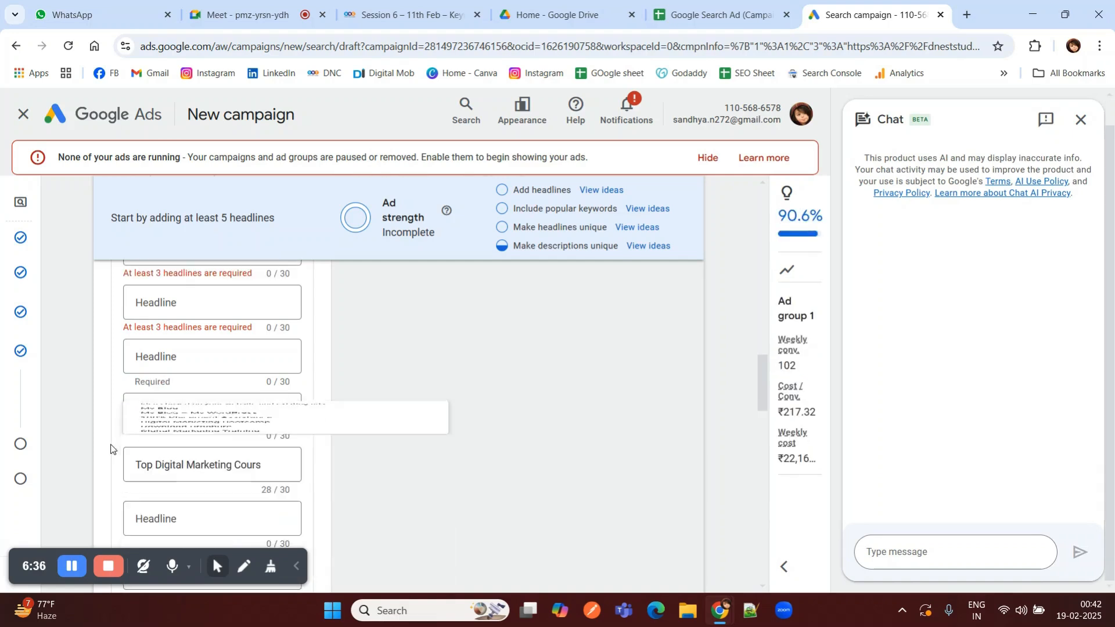
Step: Clear the suggested text "Top Digital Marketing Course" from the ad's fifth headline and check that the remaining headlines are empty
left_click(185, 461)
triple_click(192, 465)
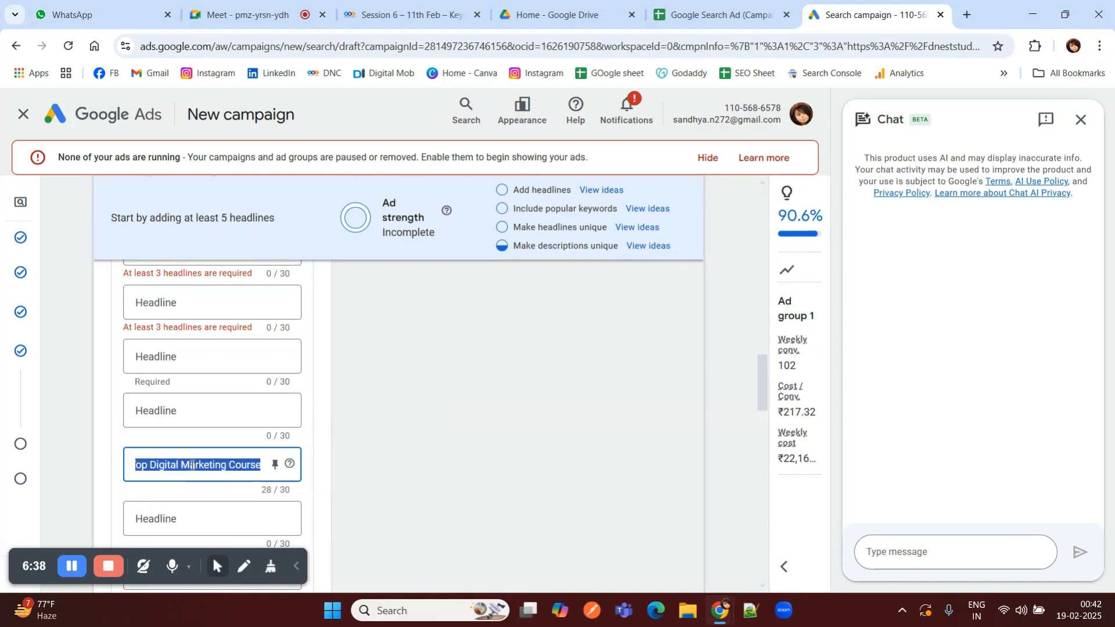
key("BackSpace")
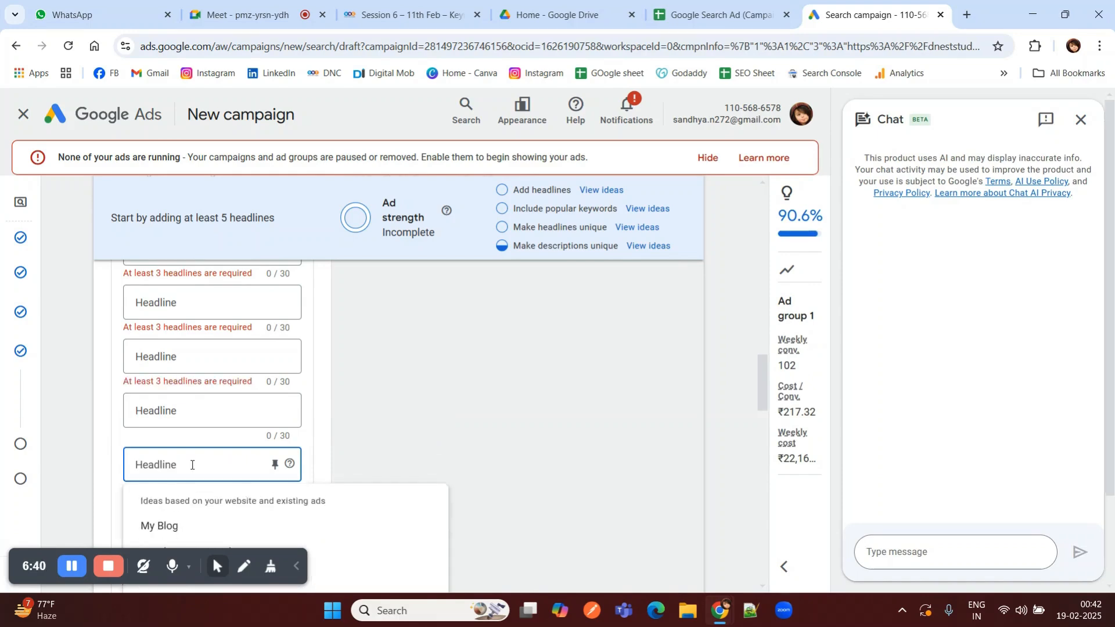
scroll(191, 463, "down", 1)
left_click(116, 463)
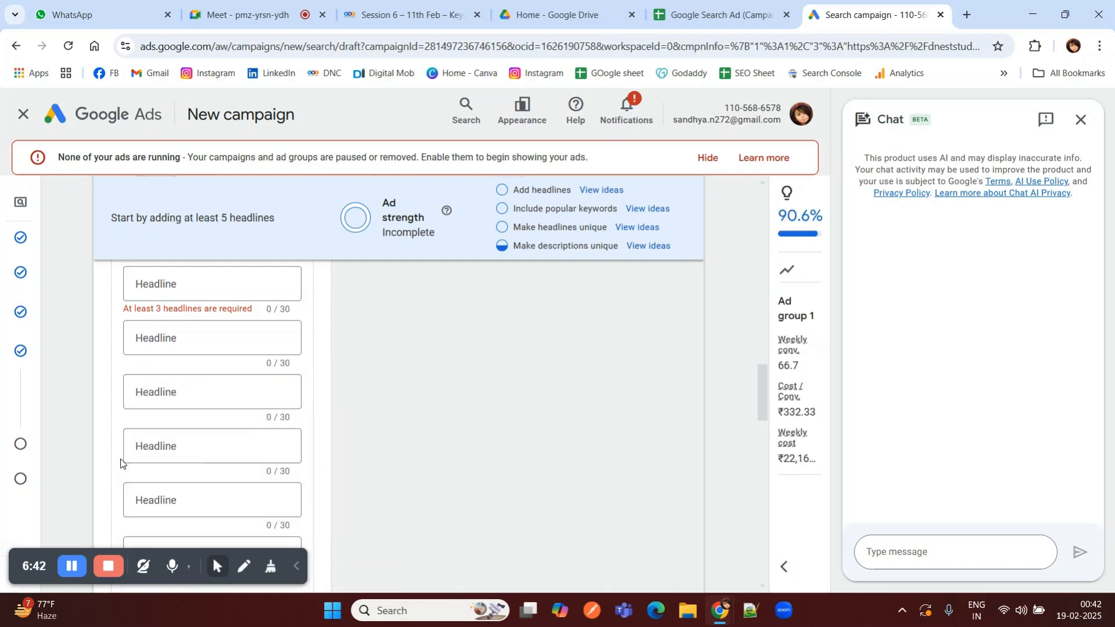
scroll(172, 453, "down", 2)
left_click(170, 453)
Step: Copy the Headline 1 text "Digitalmarketing Course Online" from the Google Sheets campaign plan into the ad's first headline
scroll(157, 406, "up", 3)
scroll(149, 391, "down", 2)
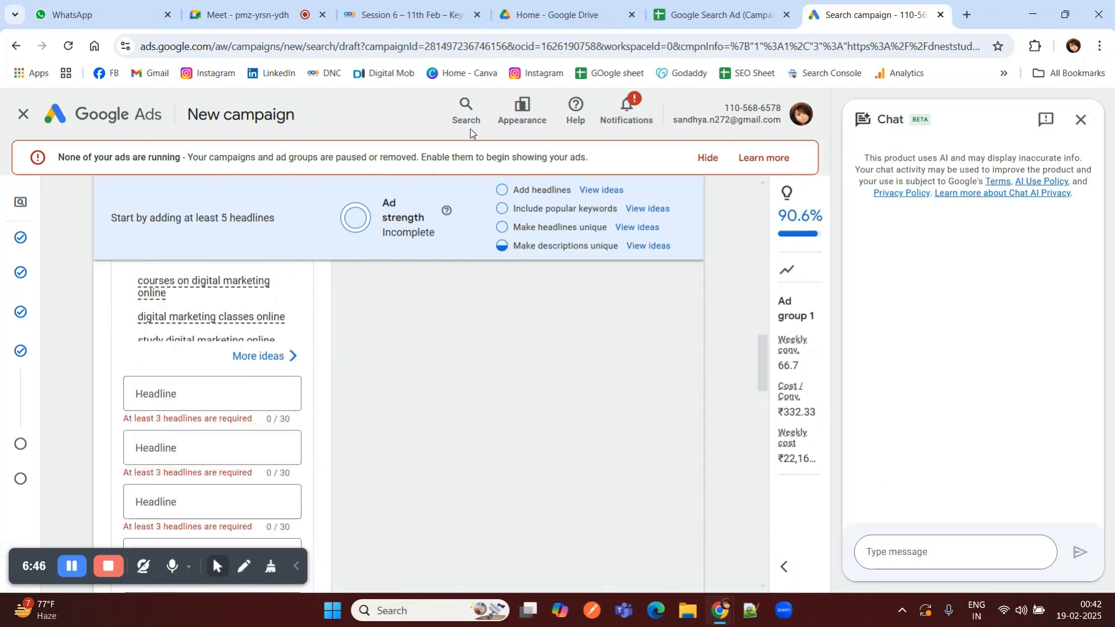
left_click(730, 6)
scroll(263, 445, "down", 5)
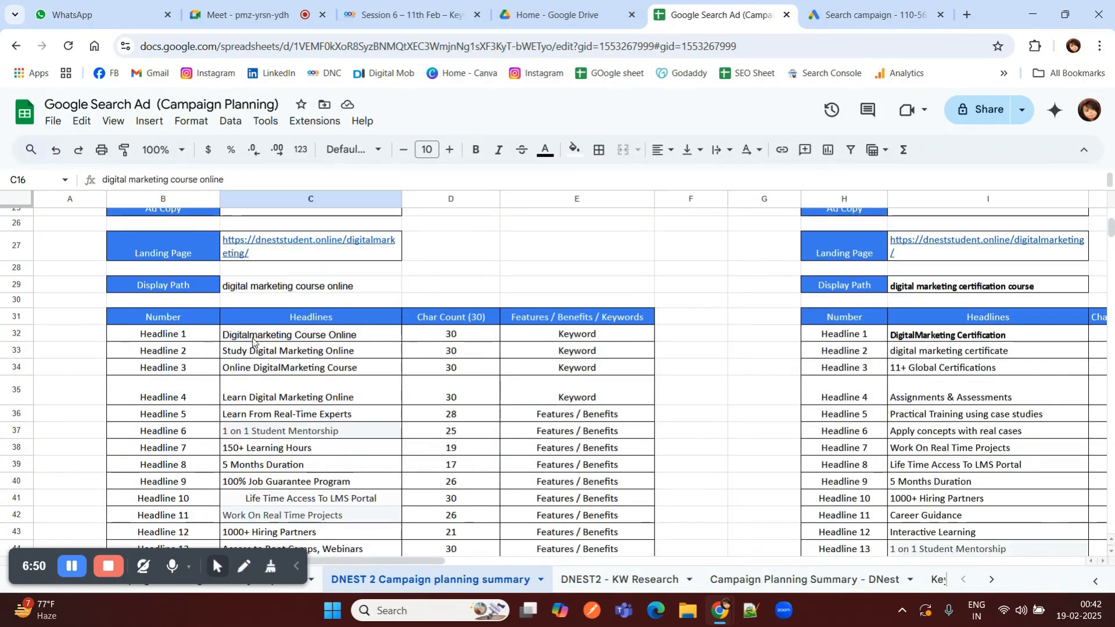
left_click(252, 342)
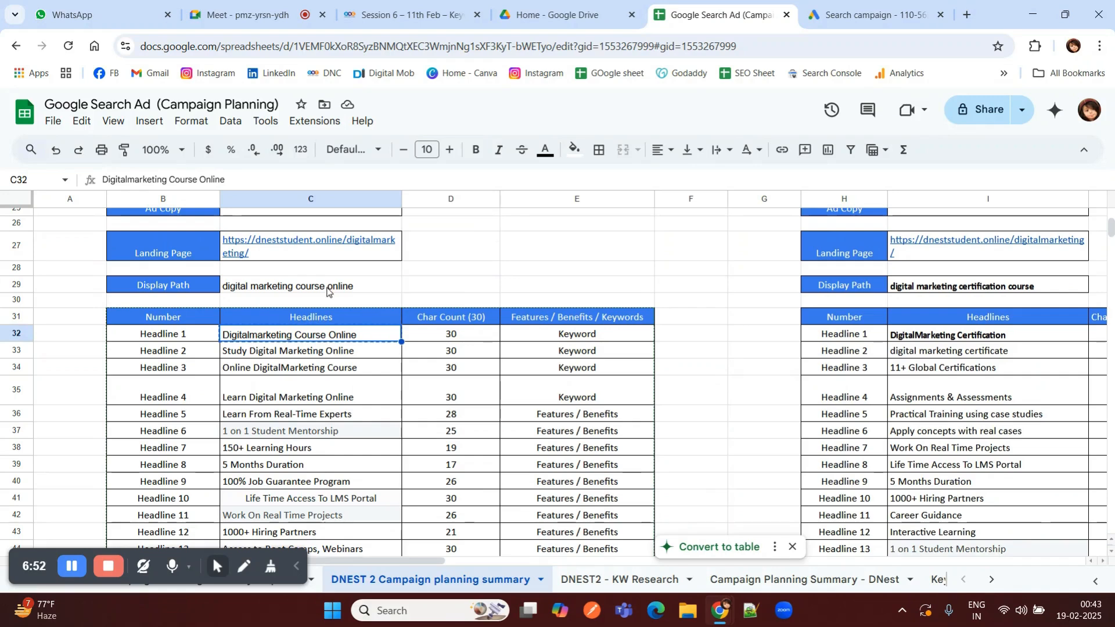
left_click(843, 4)
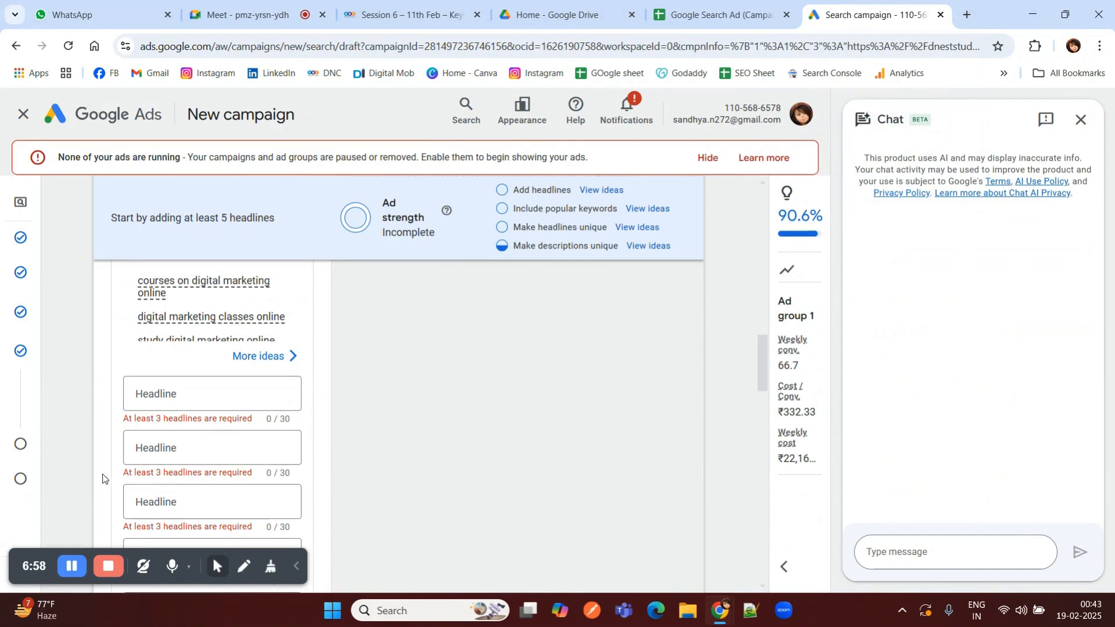
left_click(218, 391)
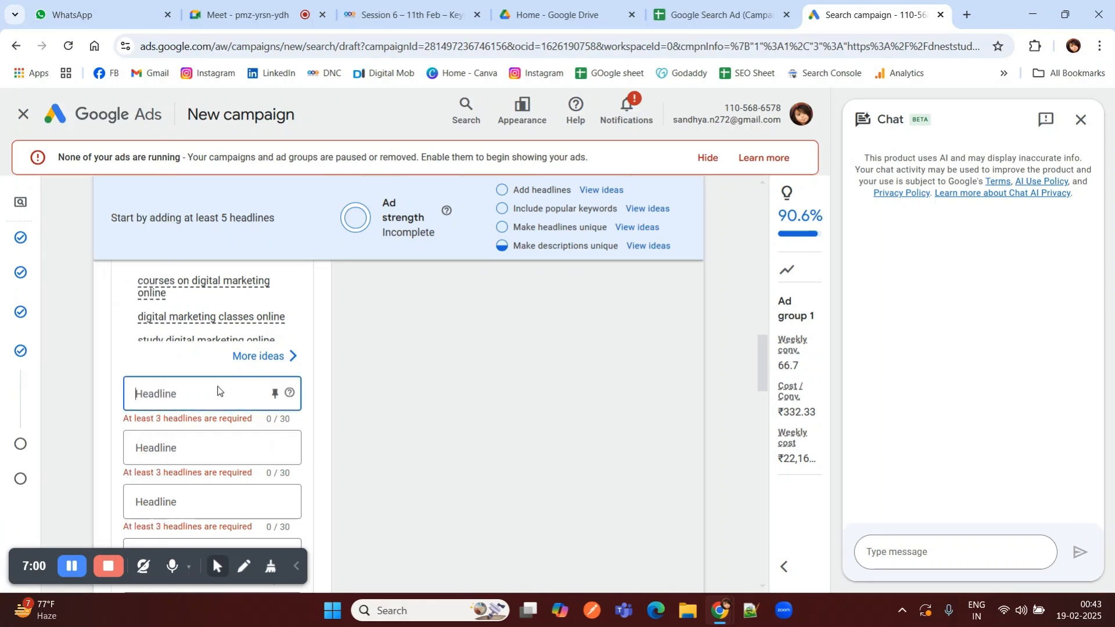
type("Digitalmarketing Course Online")
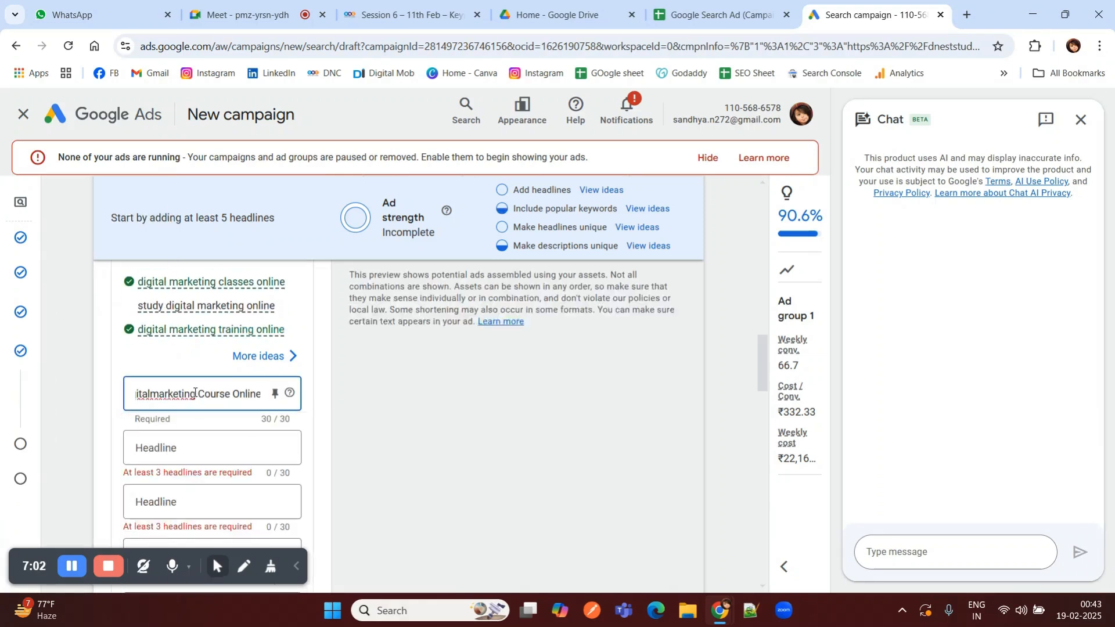
Step: Copy the Headline 2 text "Study Digital Marketing Online" from the planning sheet into the ad's second headline
left_click(681, 4)
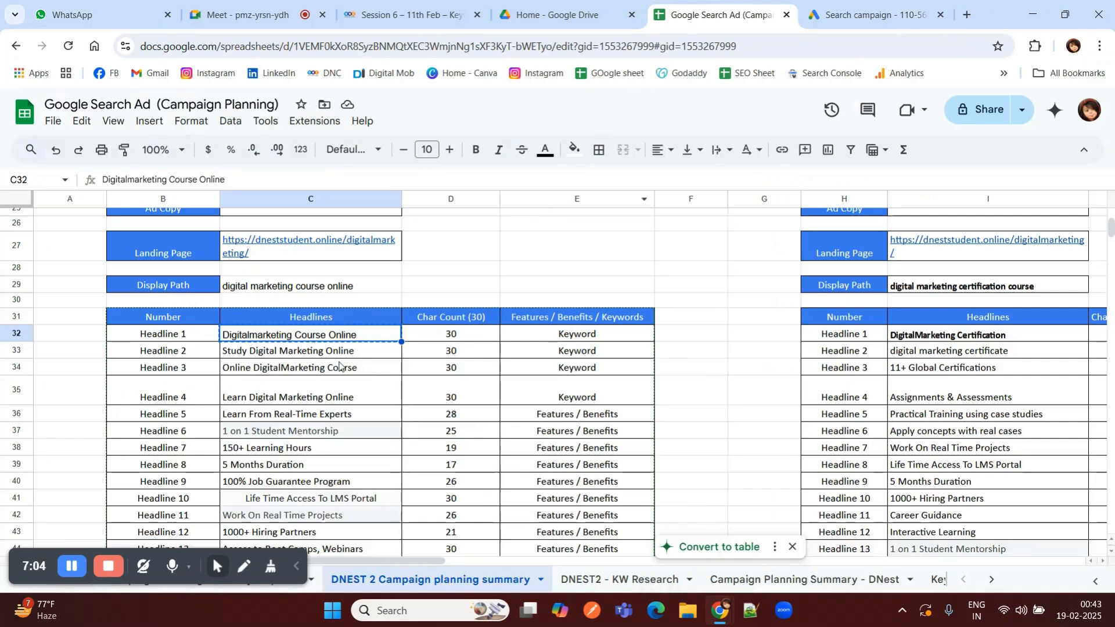
left_click(257, 351)
key("ctrl+c")
left_click(825, 17)
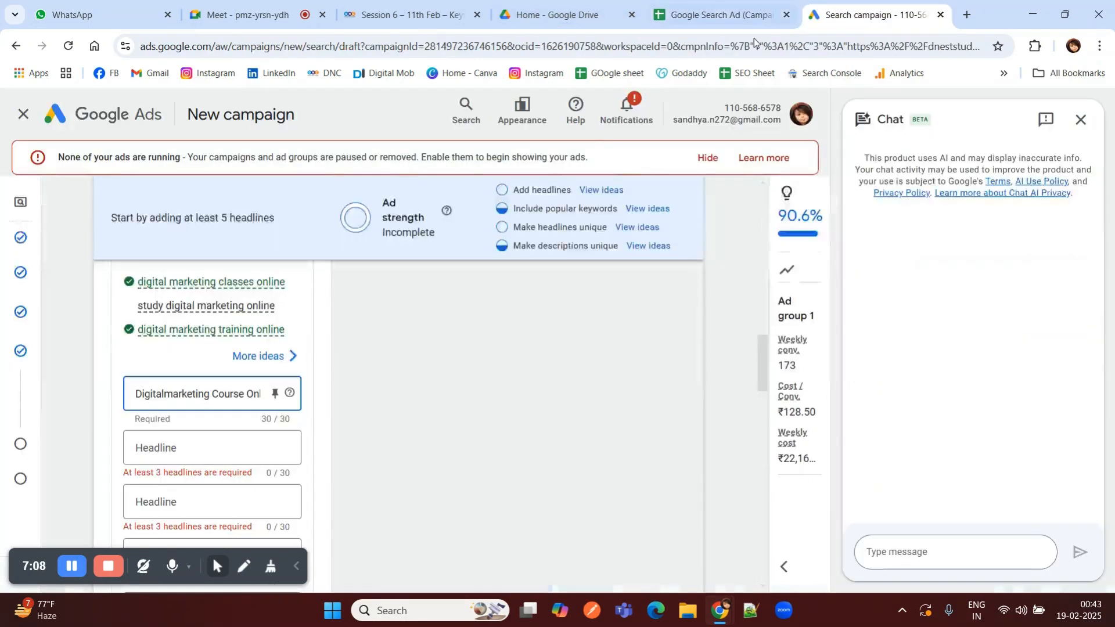
left_click(161, 448)
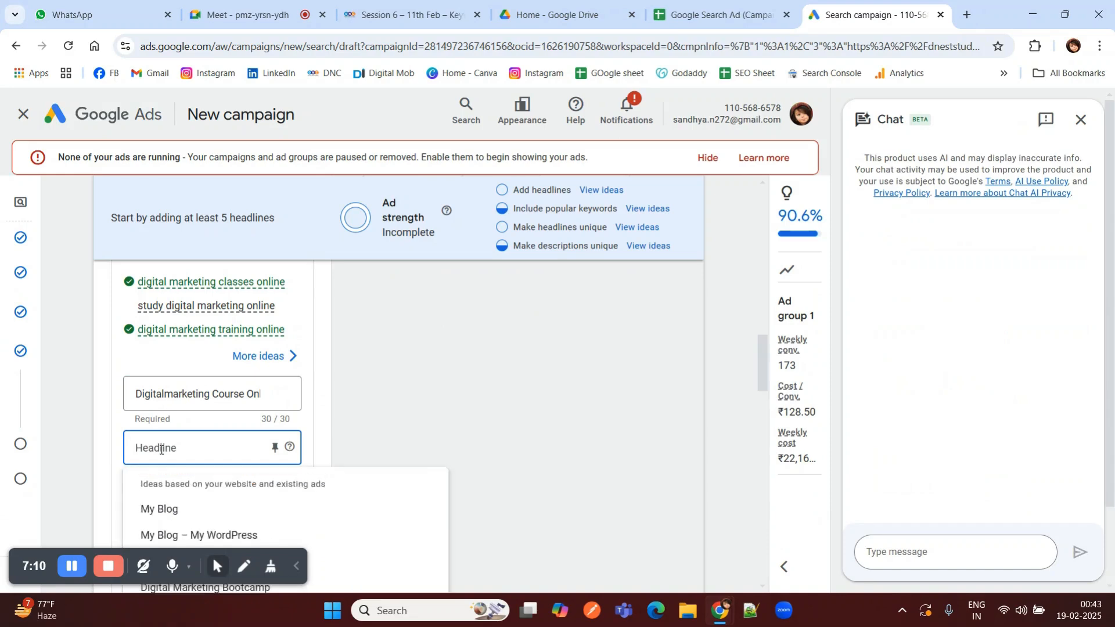
key("ctrl+v")
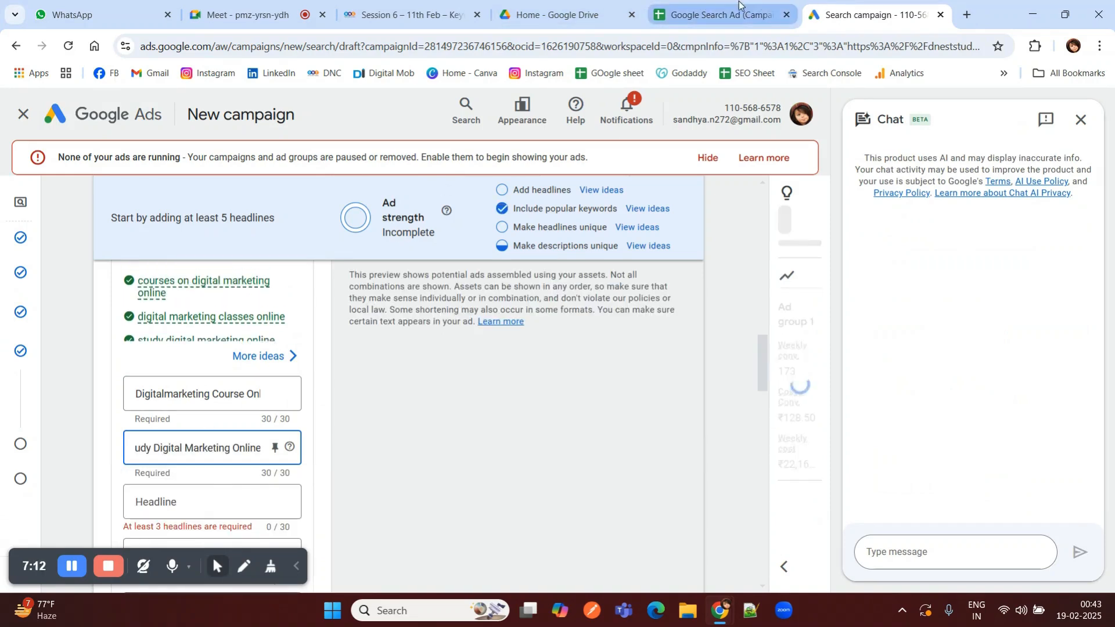
Step: Copy the Headline 3 text "Online DigitalMarketing Course" from the planning sheet and return to the Google Ads campaign draft
left_click(720, 14)
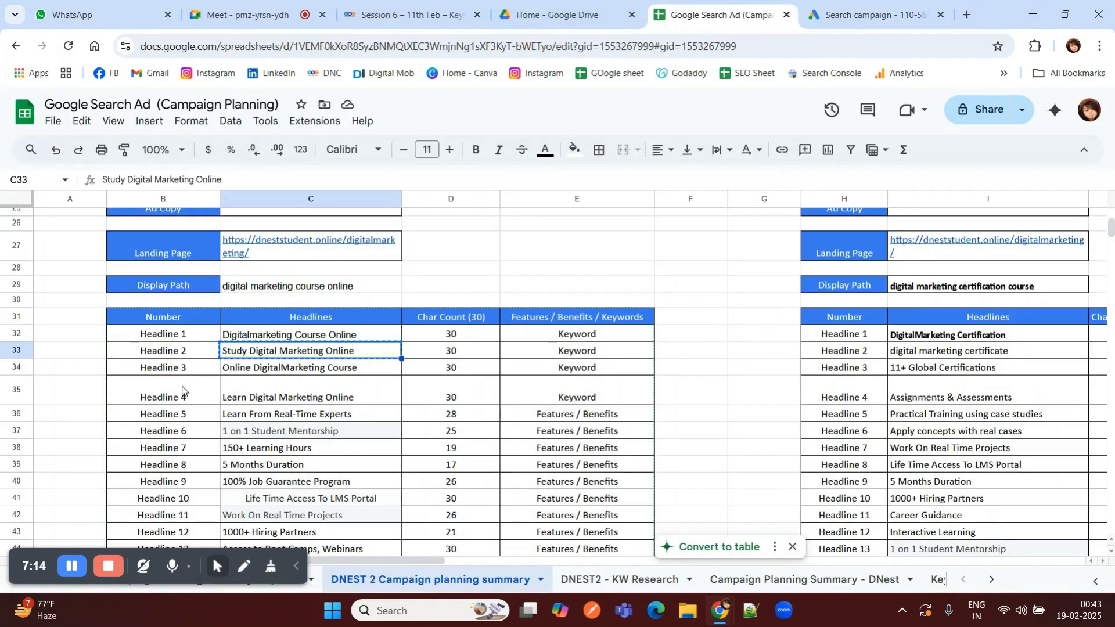
left_click(282, 371)
key("ctrl+c")
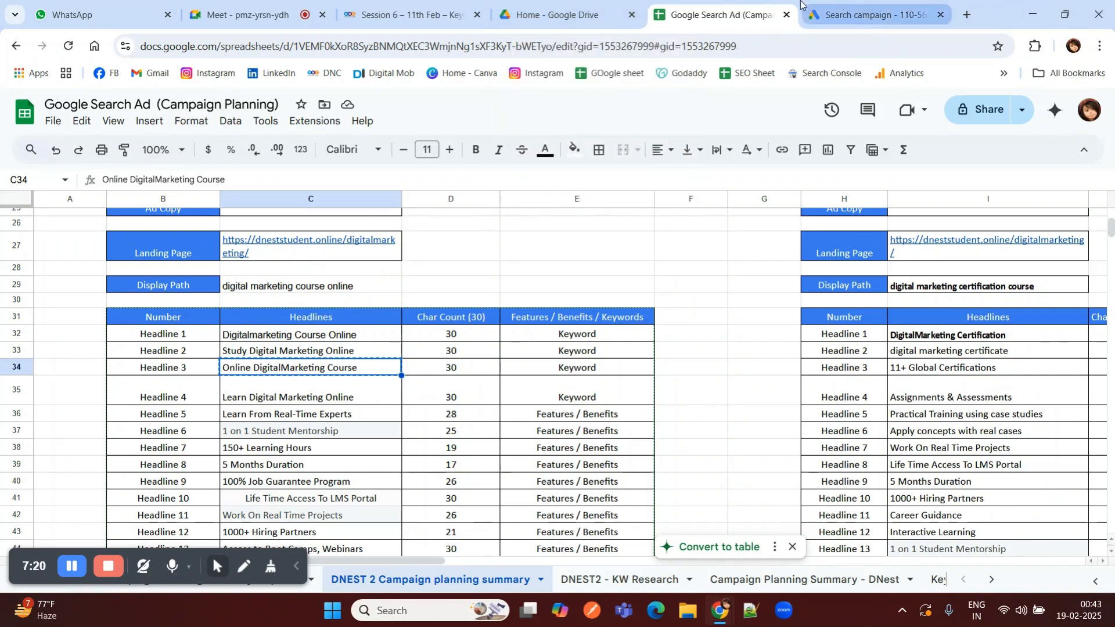
left_click(860, 5)
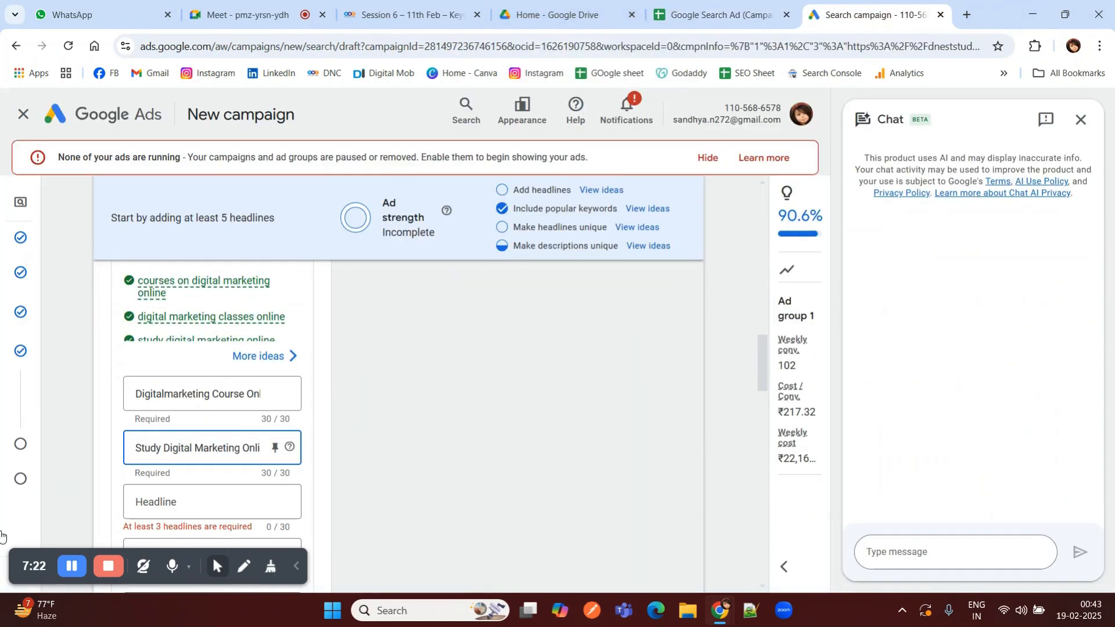
key("ctrl+v")
scroll(158, 450, "down", 1)
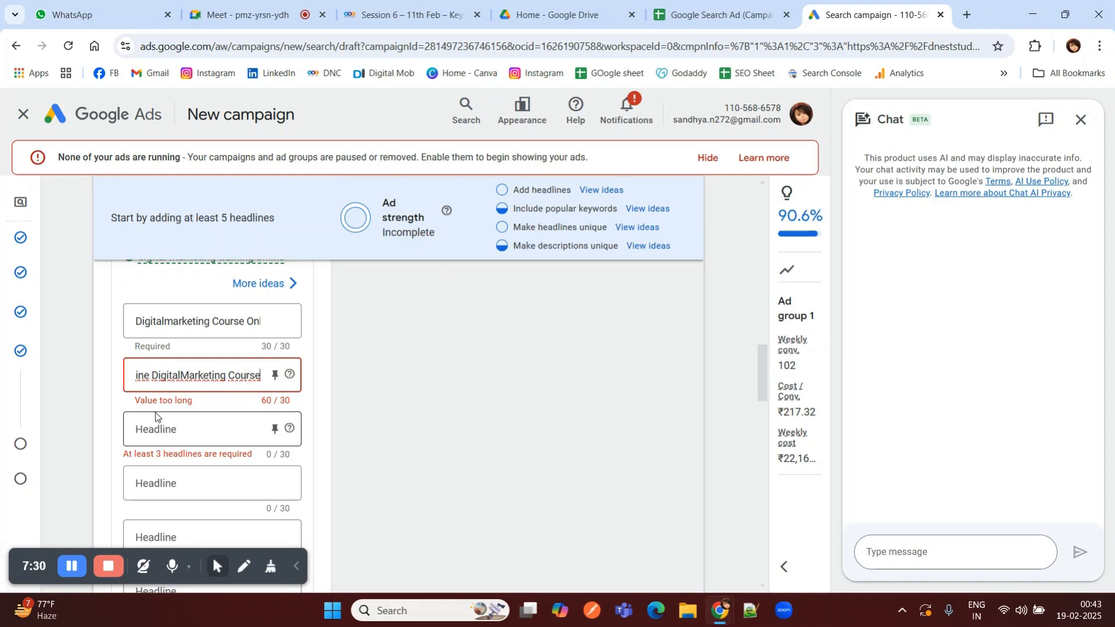
key("Right")
key("ctrl+z")
Step: Paste the copied text "Online DigitalMarketing Course" into the ad's third headline
left_click(163, 431)
key("ctrl+v")
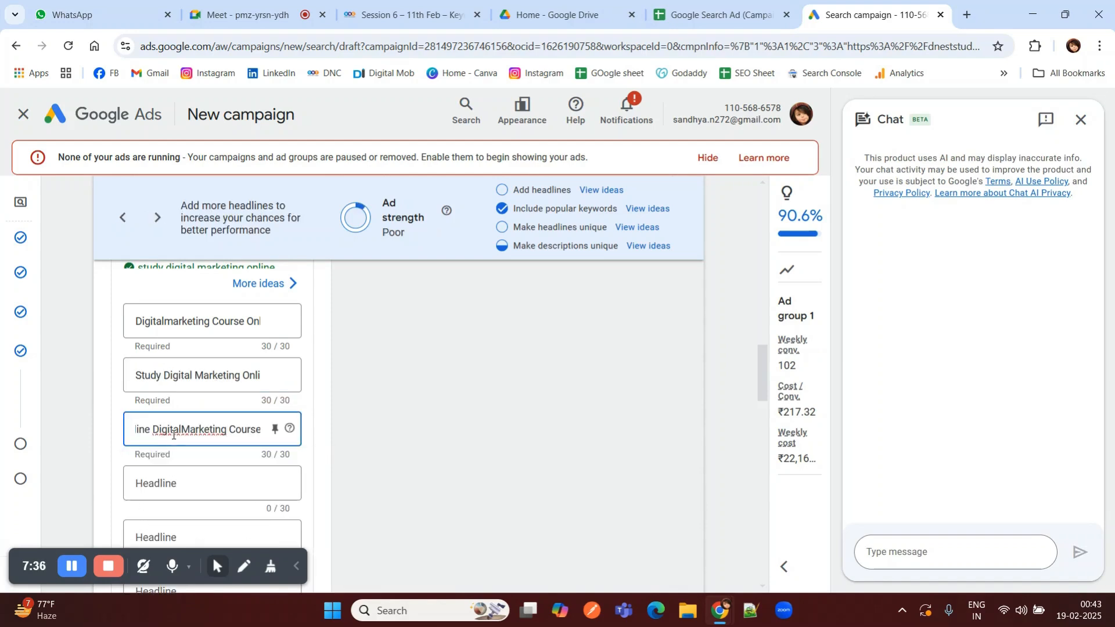
Step: Copy the Headline 4 text "Learn Digital Marketing Online" from the planning sheet into the ad's fourth headline
scroll(169, 435, "down", 1)
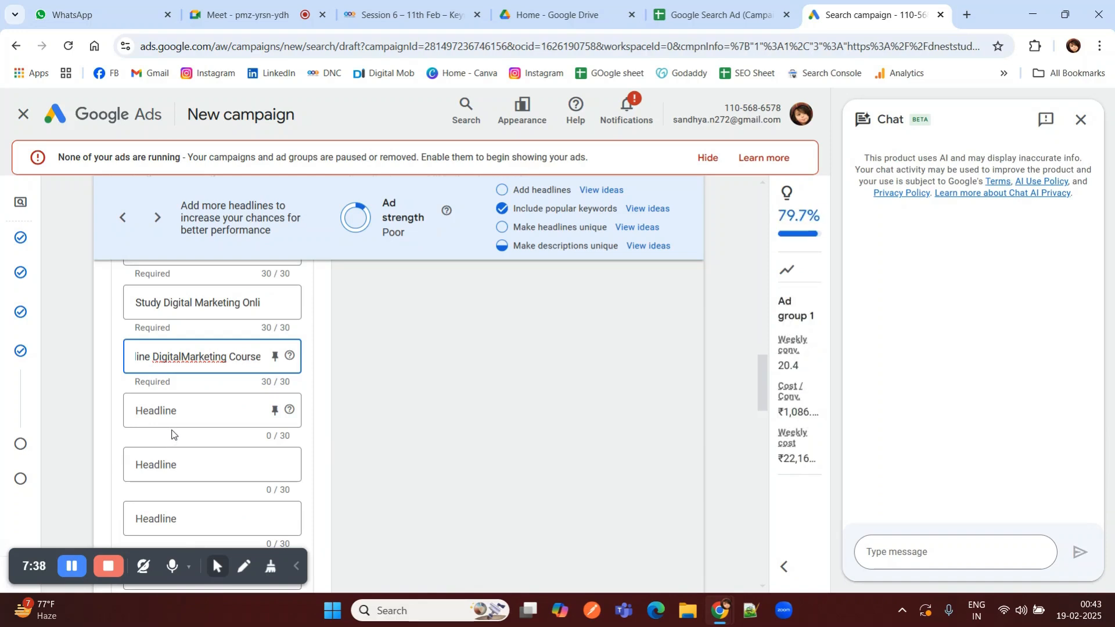
left_click(166, 411)
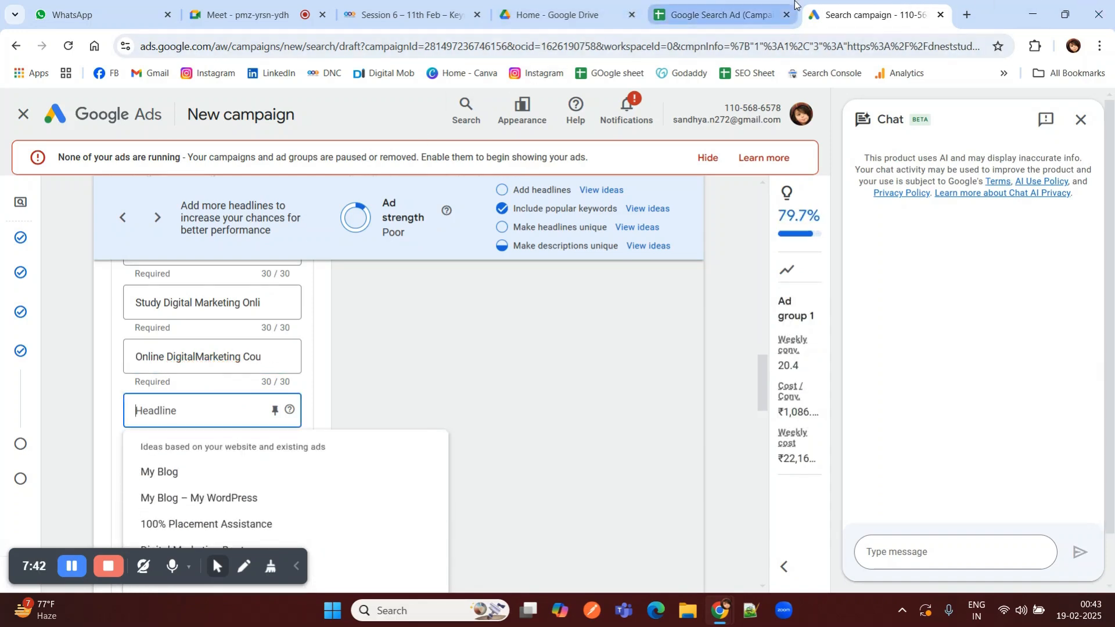
left_click(736, 8)
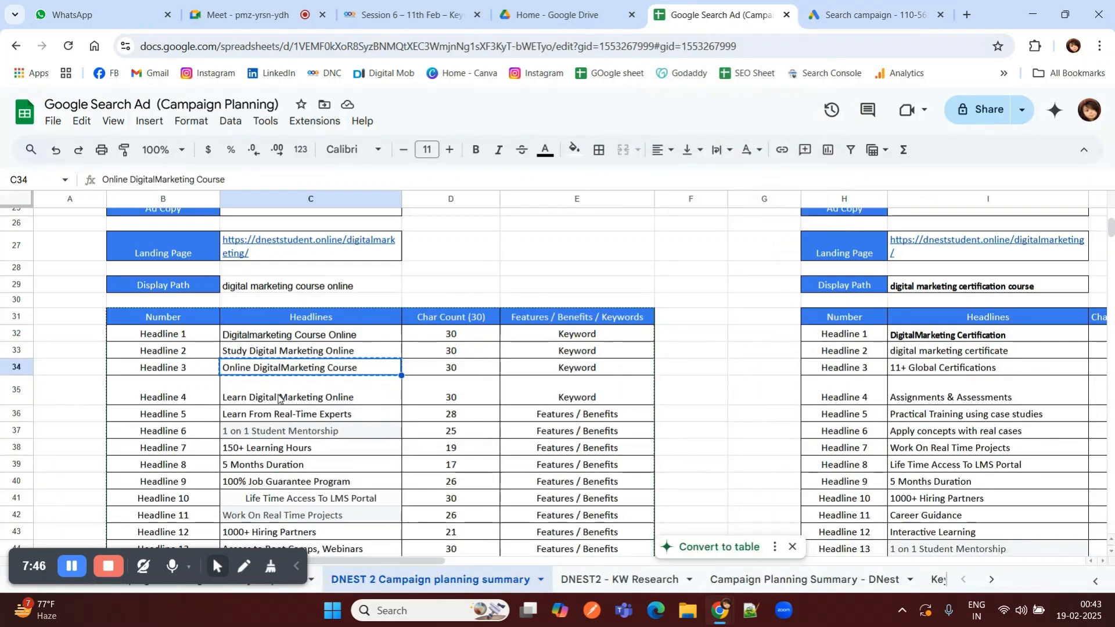
left_click(278, 398)
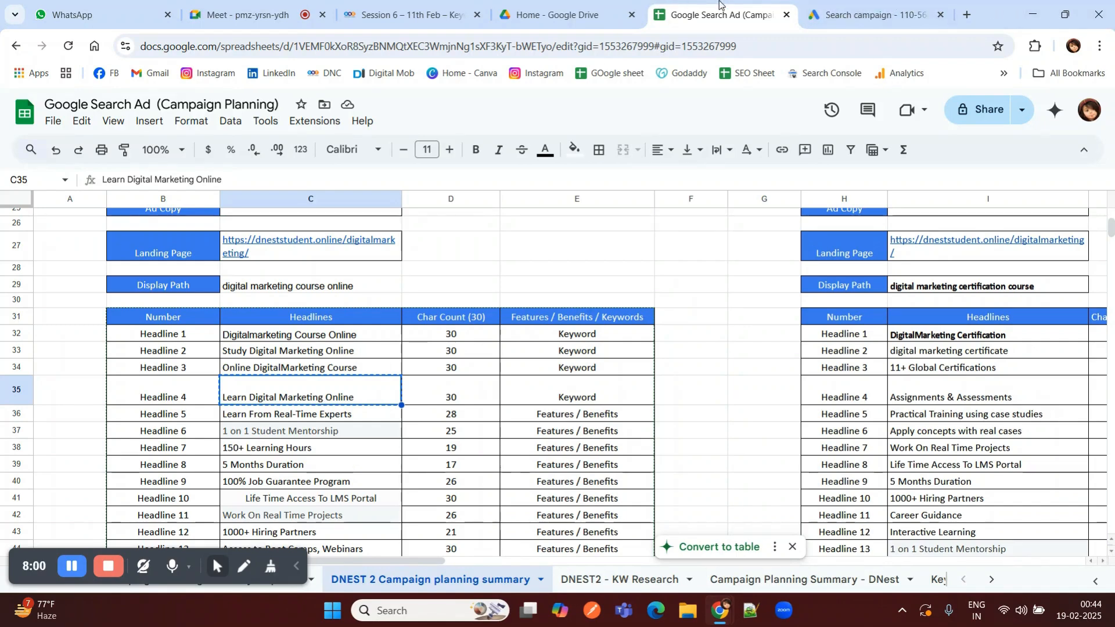
left_click(865, 14)
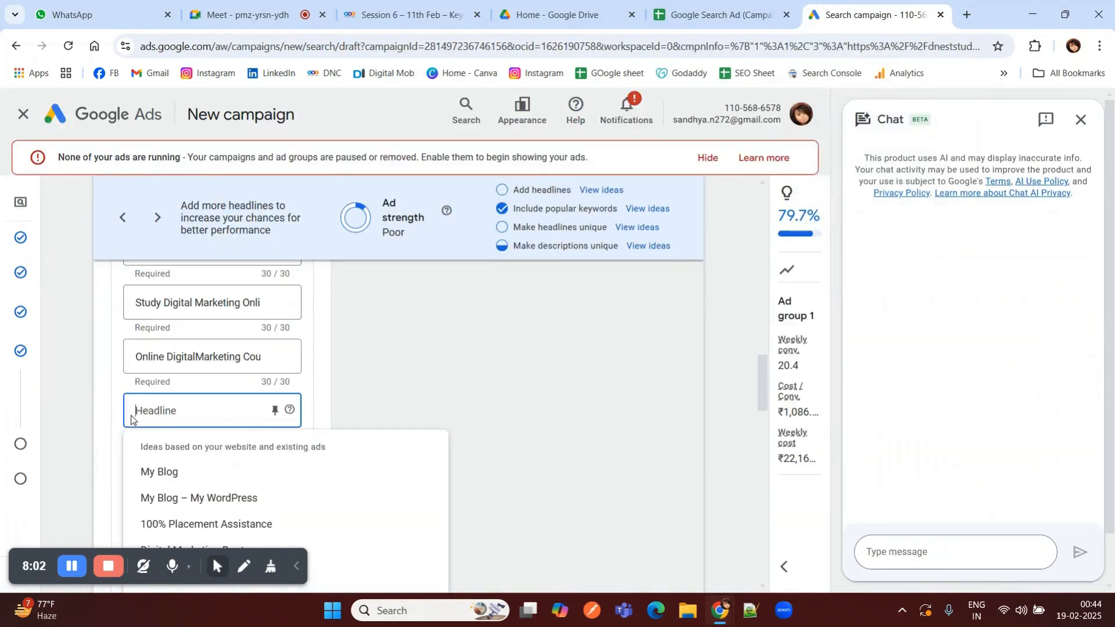
left_click(156, 411)
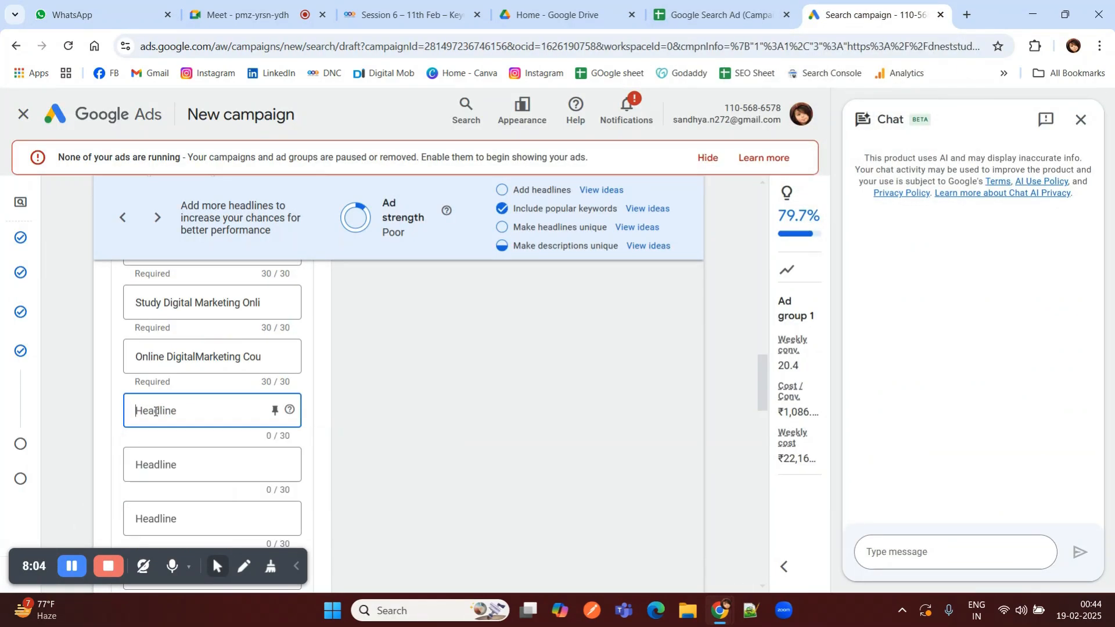
key("ctrl+v")
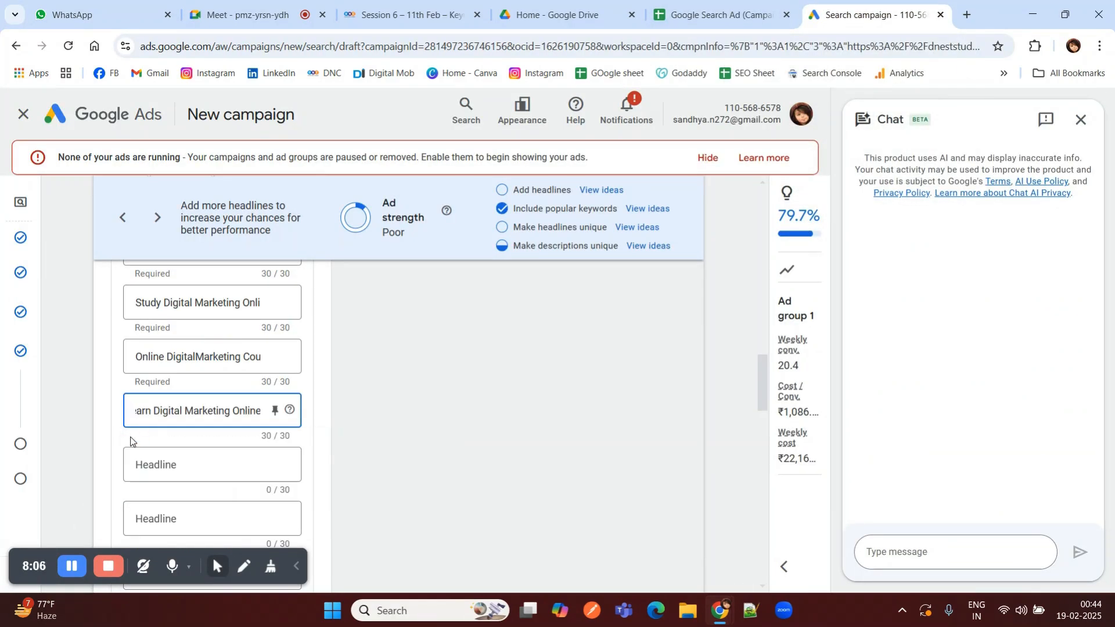
Step: Copy the Headline 5 text "Learn From Real-Time Experts" from the planning sheet into the ad's fifth headline
left_click(159, 468)
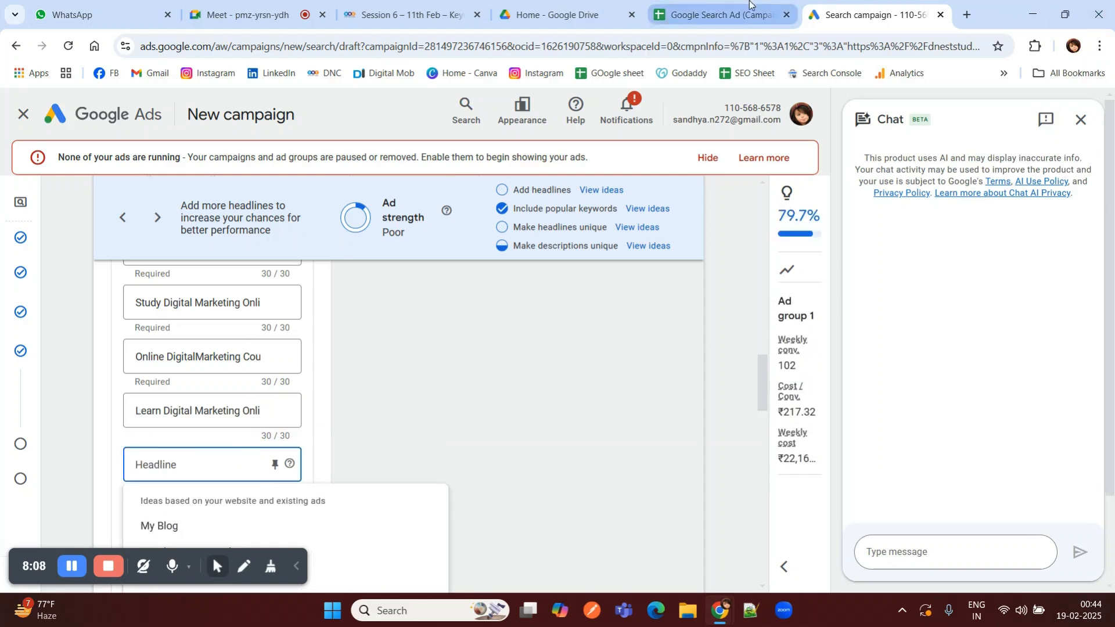
left_click(717, 15)
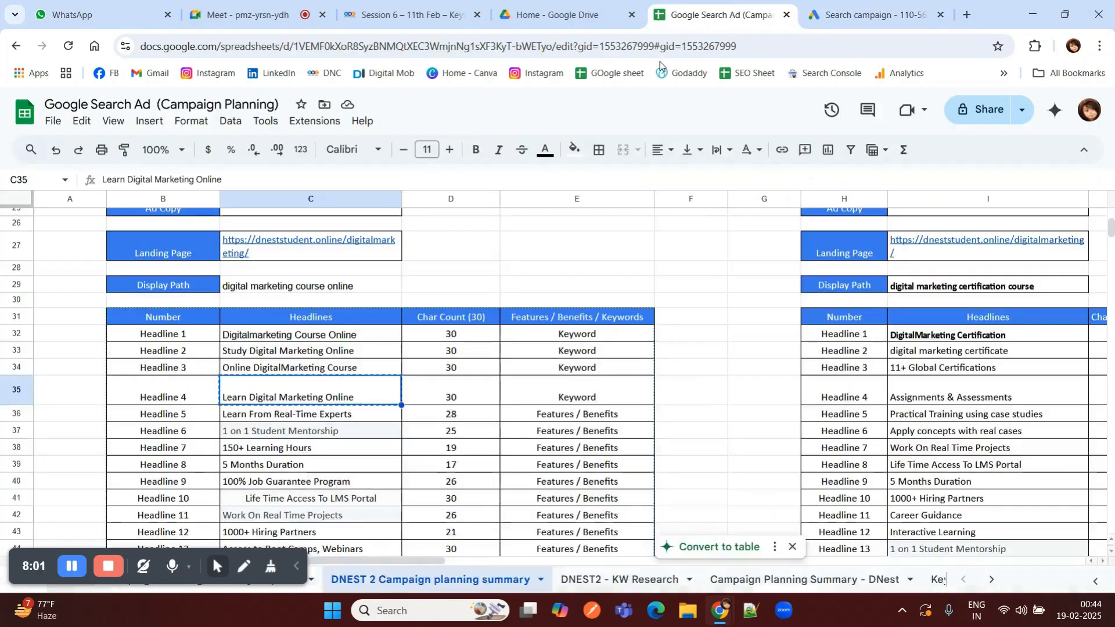
left_click(243, 419)
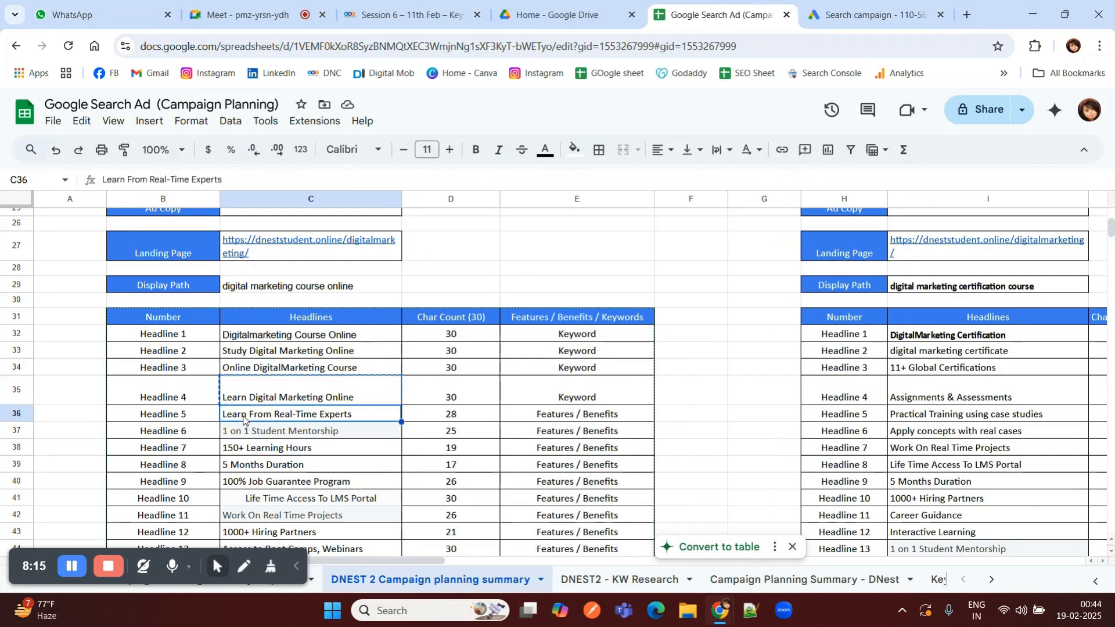
key("ctrl+c")
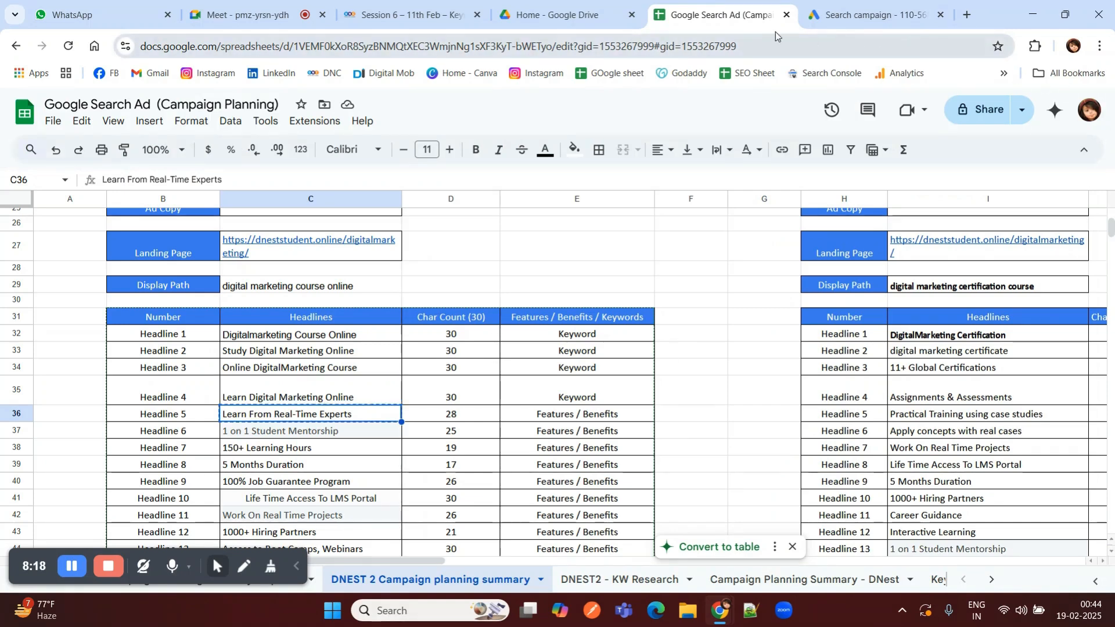
left_click(871, 18)
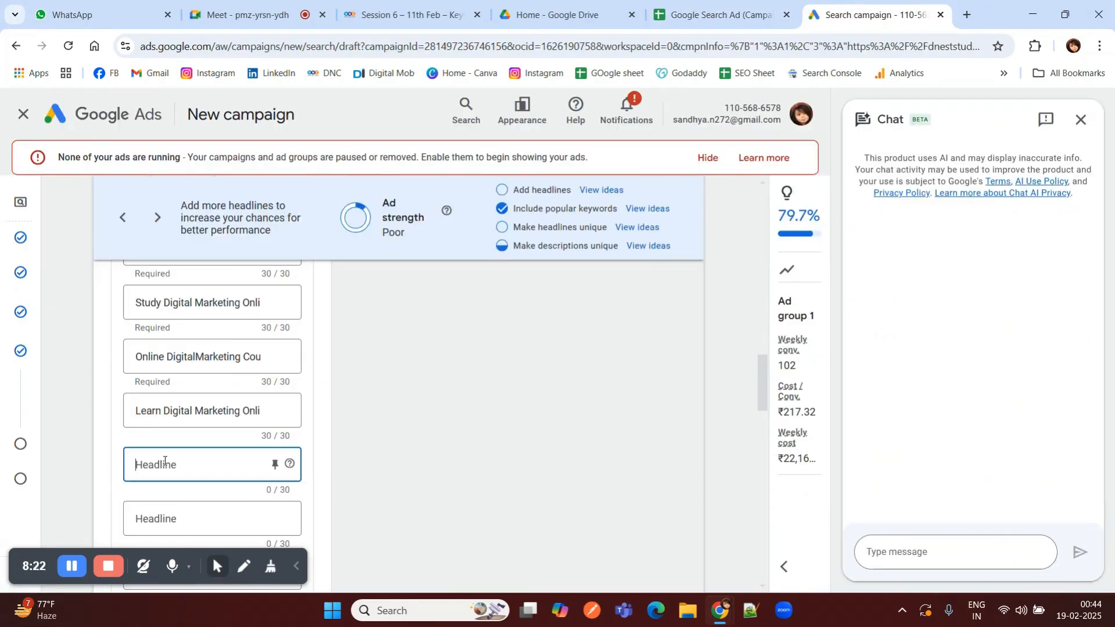
key("ctrl+v")
scroll(165, 465, "down", 2)
scroll(165, 465, "down", 1)
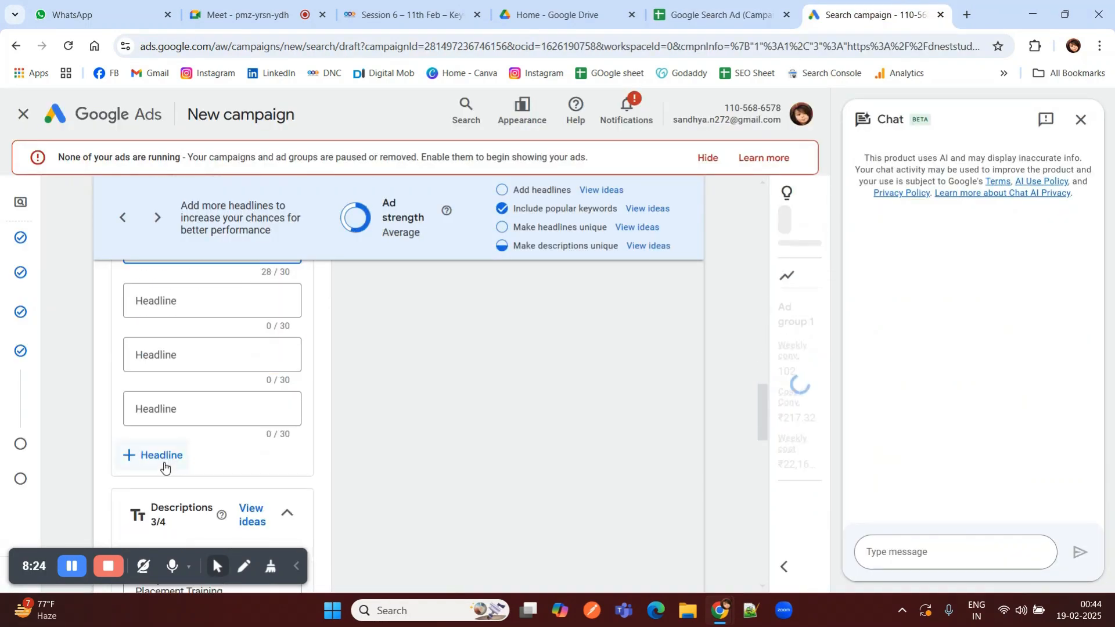
scroll(169, 385, "up", 1)
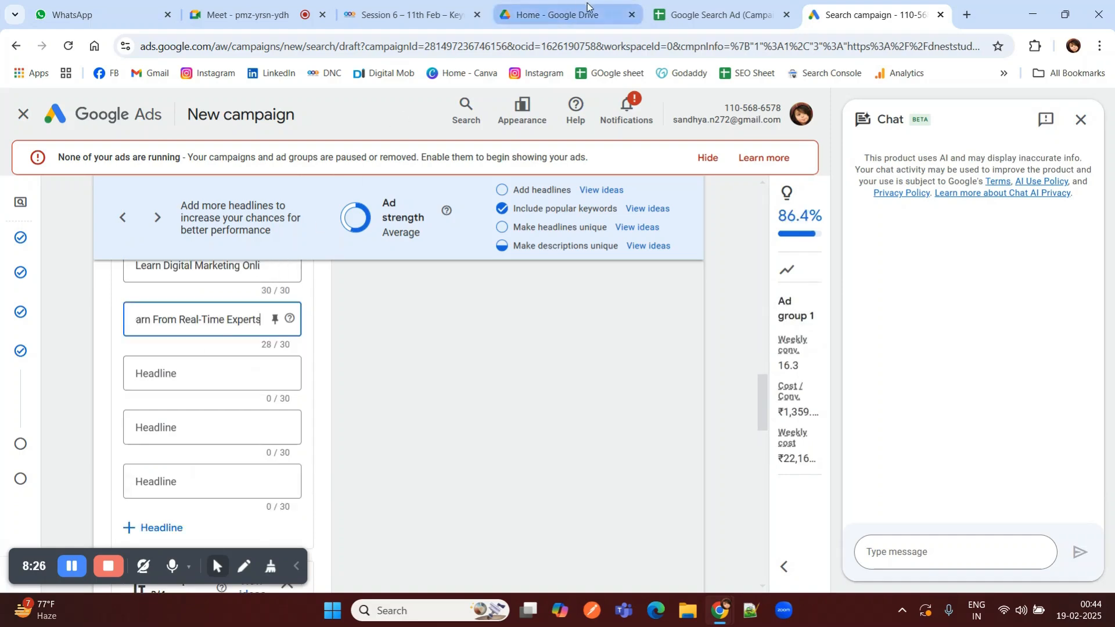
Step: Copy the Headline 6 text "1 on 1 Student Mentorship" from the planning sheet into the ad's sixth headline
left_click(717, 15)
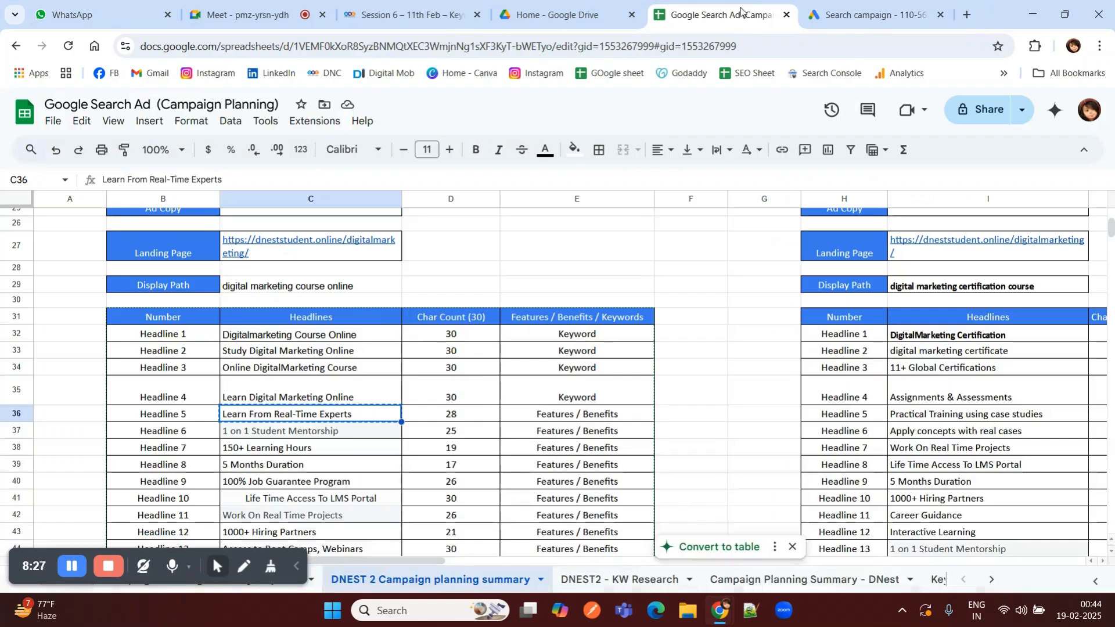
left_click(266, 434)
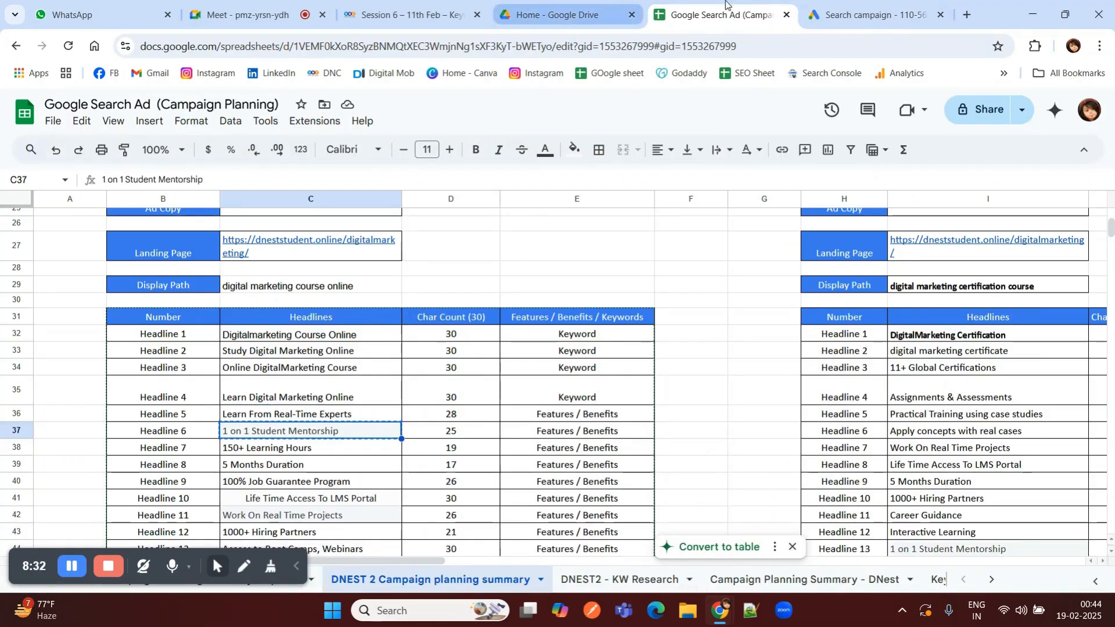
left_click(827, 7)
left_click(154, 373)
key("ctrl+v")
Step: Copy the Headline 7 text "150+ Learning Hours" from the planning sheet into the ad's seventh headline
left_click(154, 428)
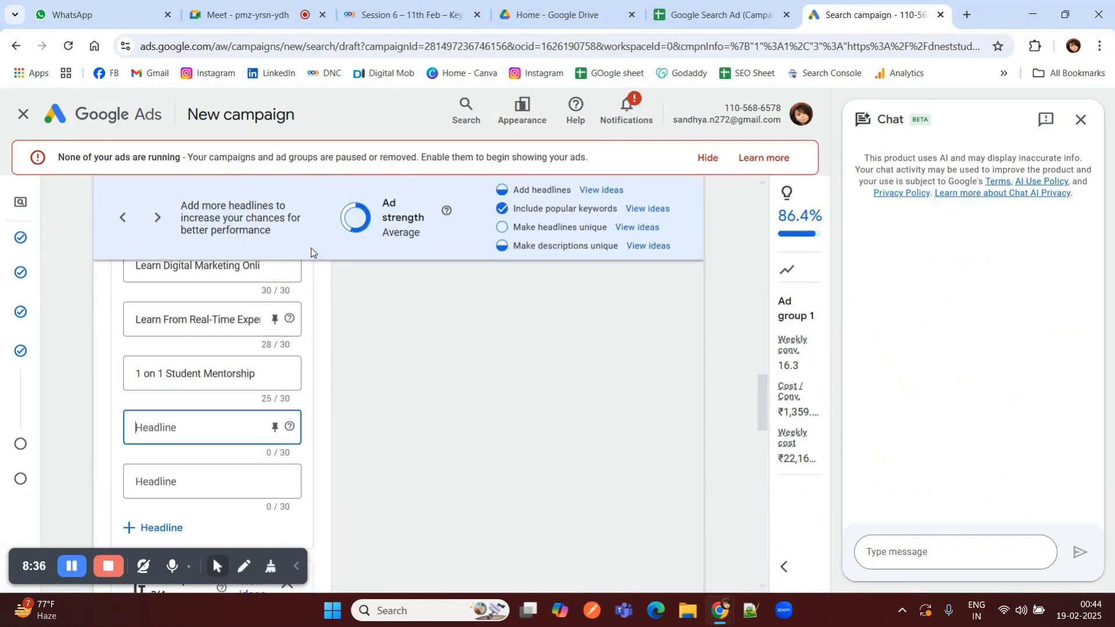
left_click(729, 14)
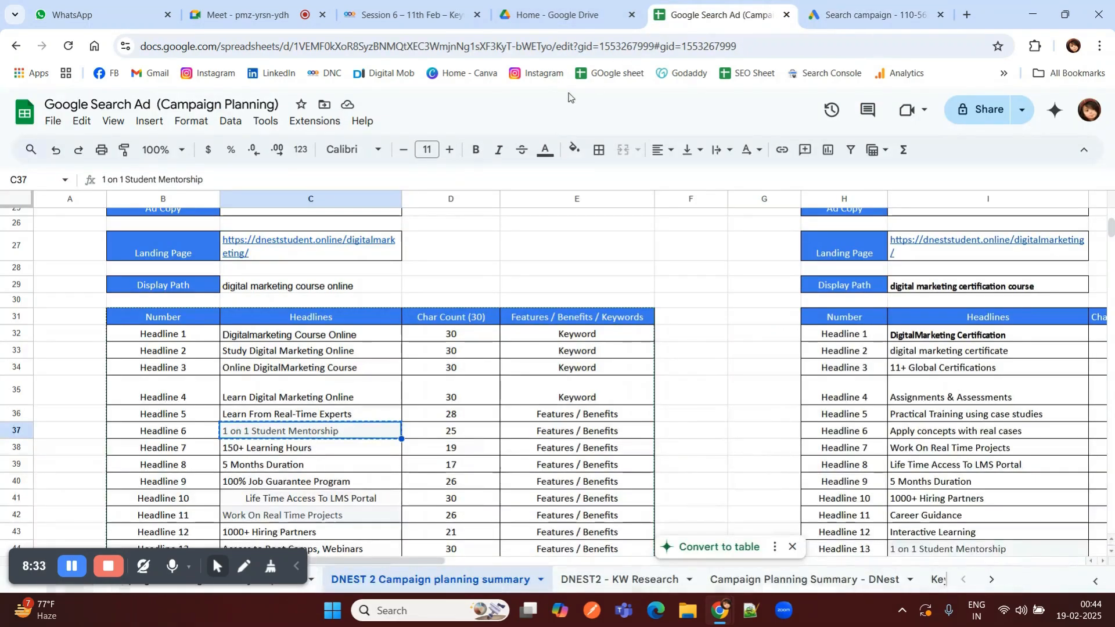
left_click(252, 450)
key("ctrl+c")
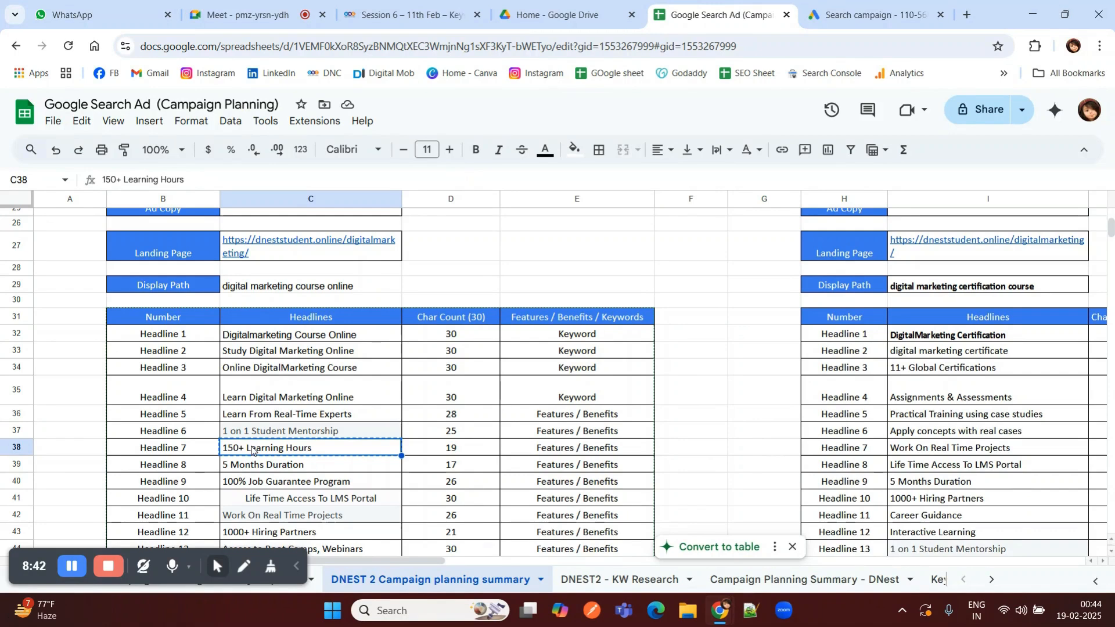
left_click(876, 4)
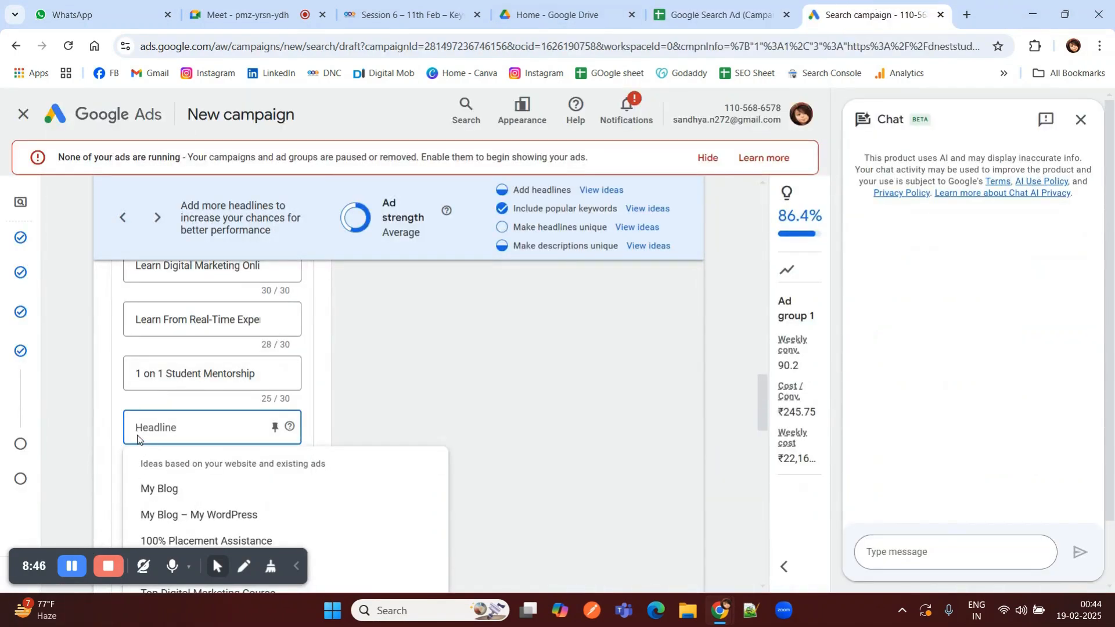
key("ctrl+v")
Step: Copy the Headline 8 text "5 Months Duration" from the planning sheet into the ad's eighth headline
scroll(157, 423, "down", 1)
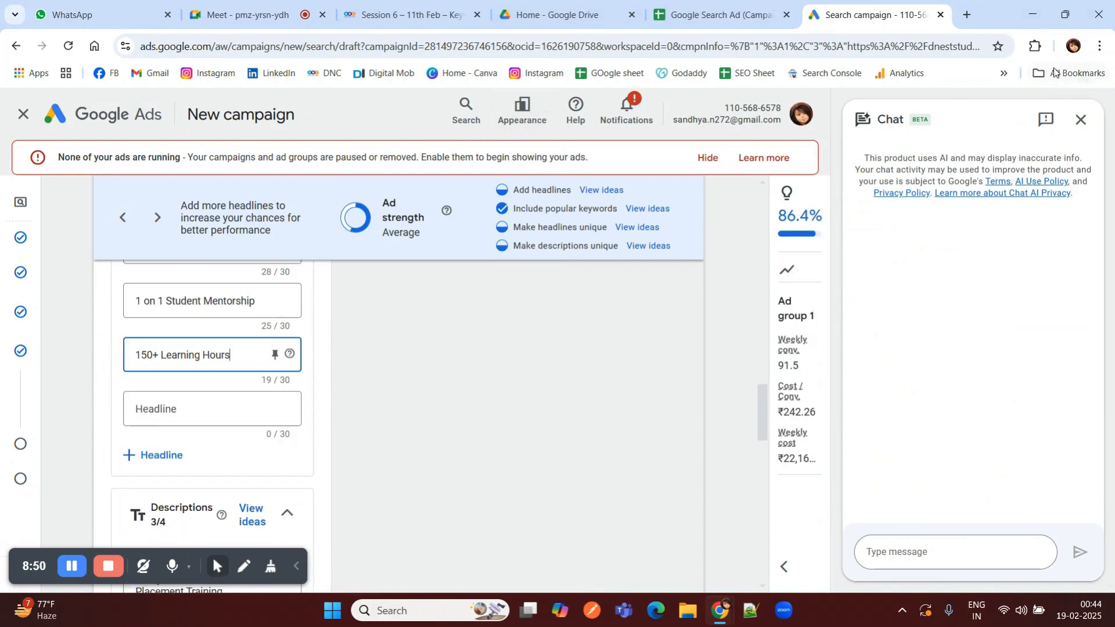
left_click(747, 13)
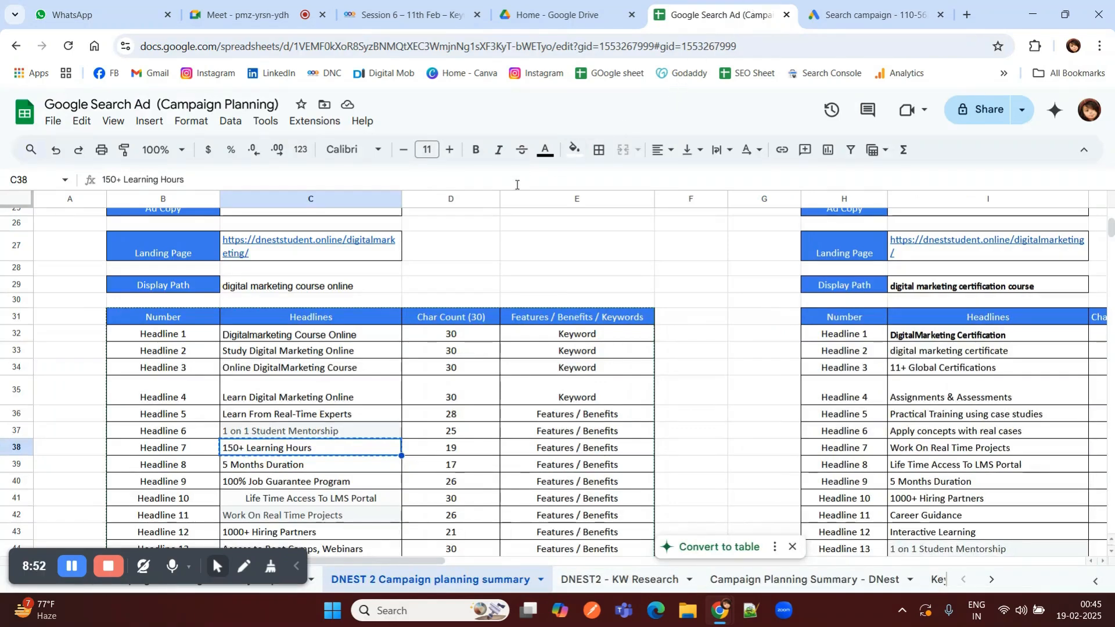
left_click(233, 471)
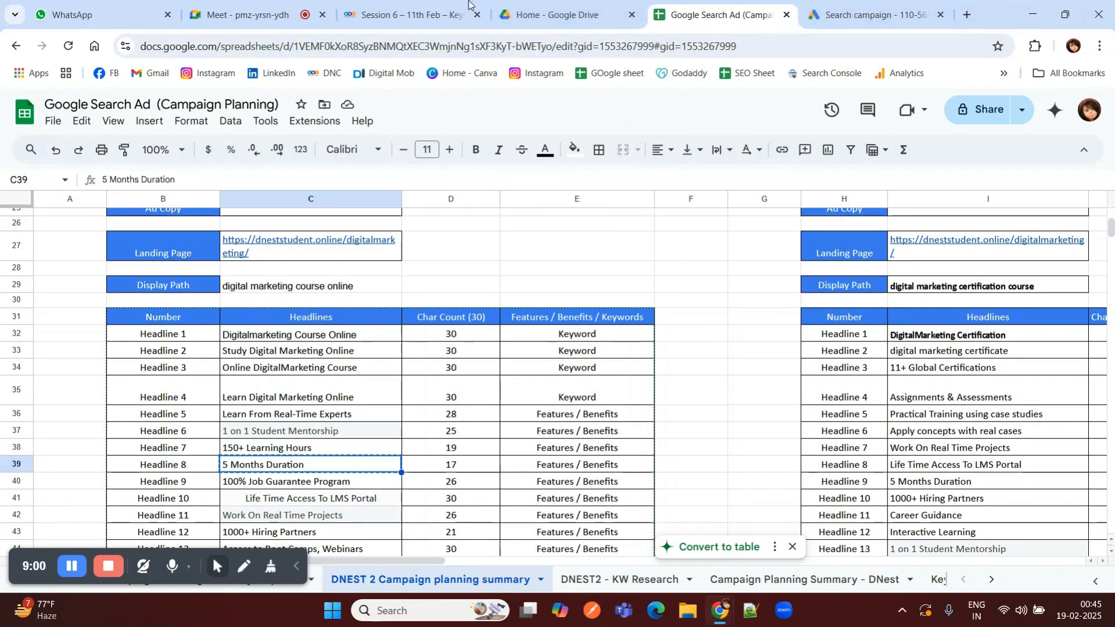
left_click(583, 8)
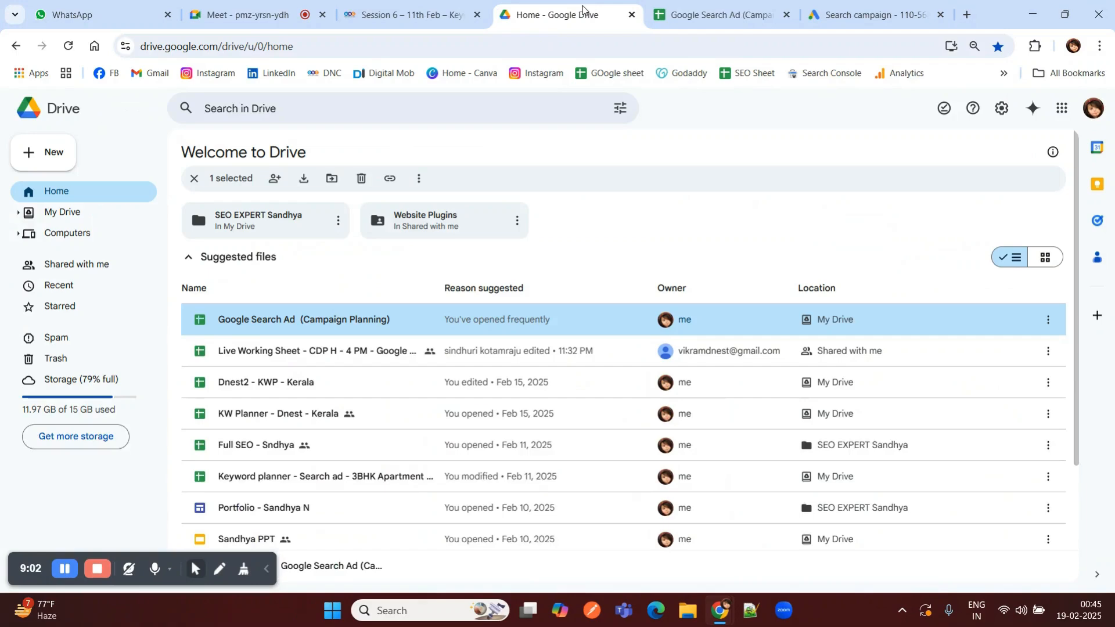
left_click(871, 14)
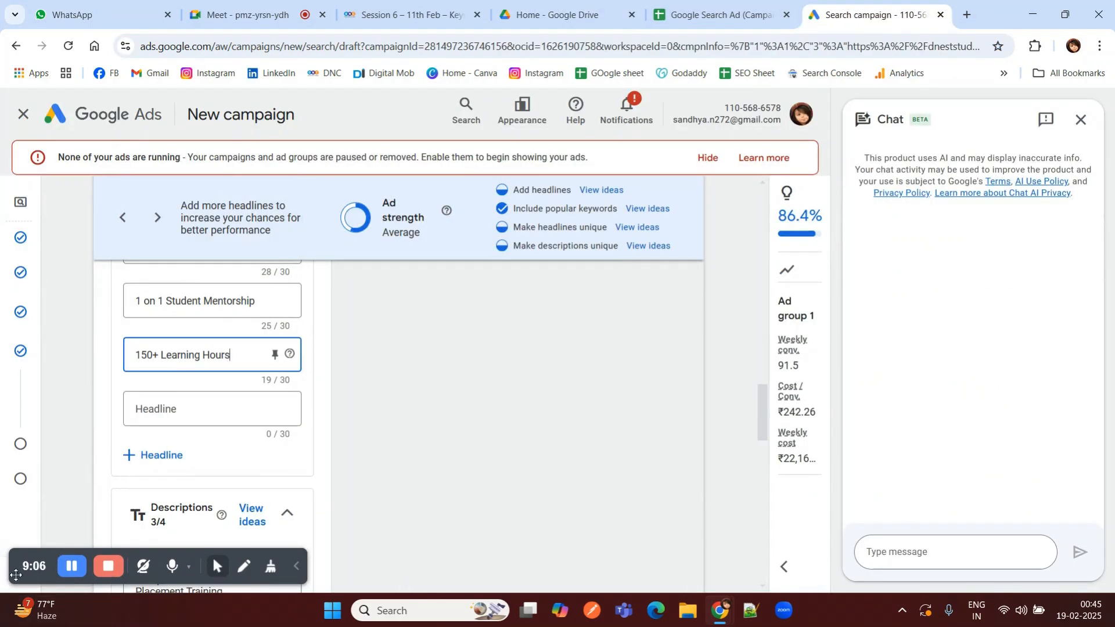
mouse_move(57, 538)
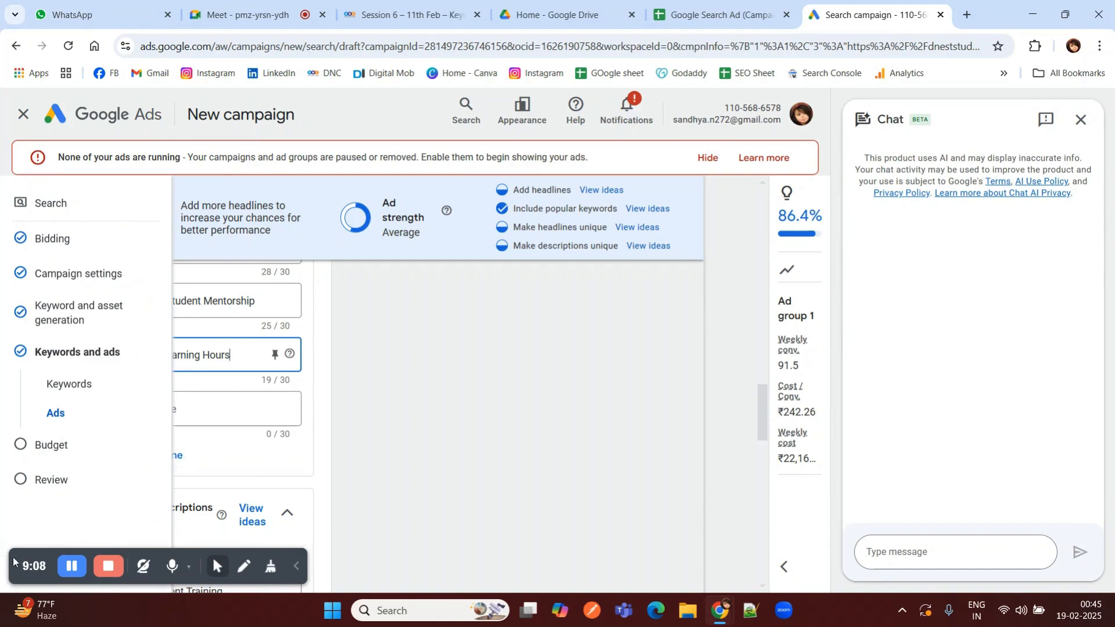
left_click(191, 409)
key("ctrl+v")
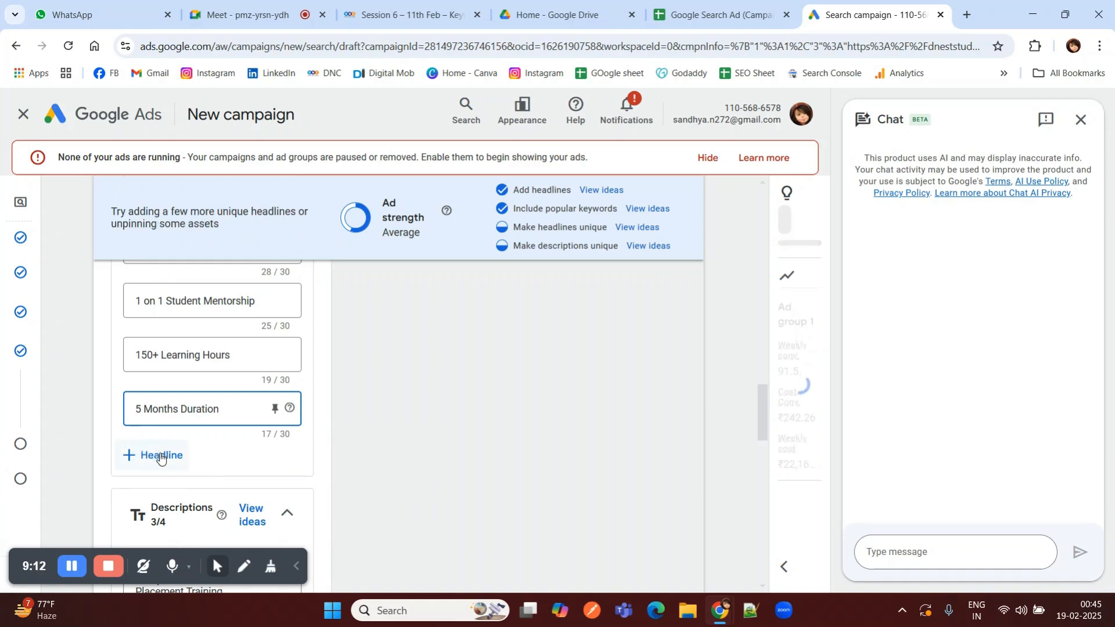
Step: Add a ninth headline to the ad and fill it with "100% Job Guarantee Program" copied from the planning sheet
left_click(161, 456)
scroll(168, 392, "down", 3)
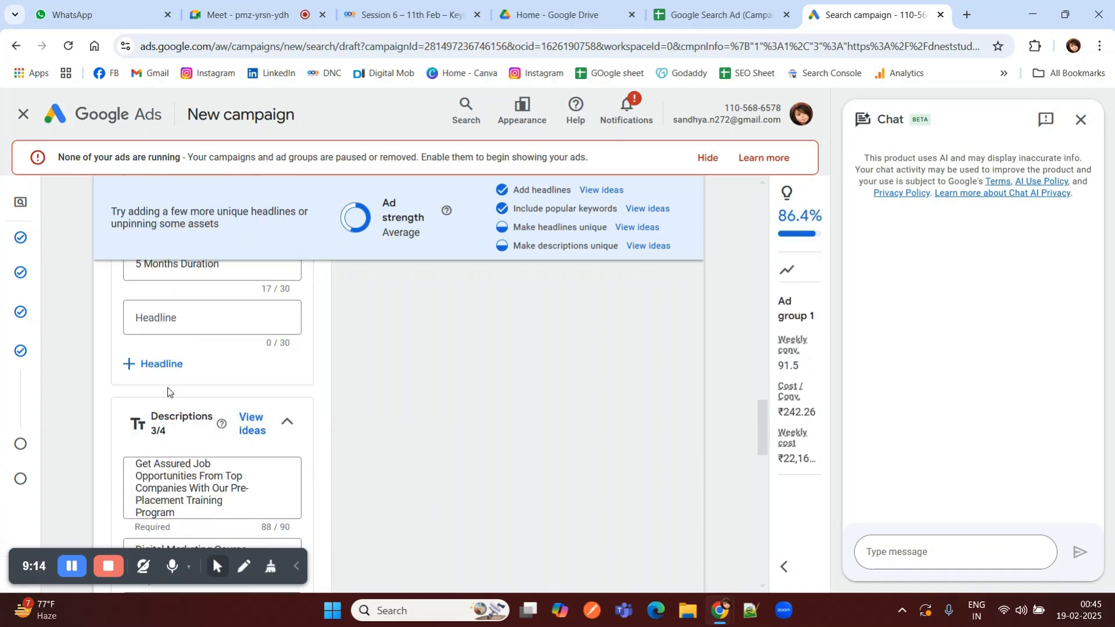
left_click(714, 14)
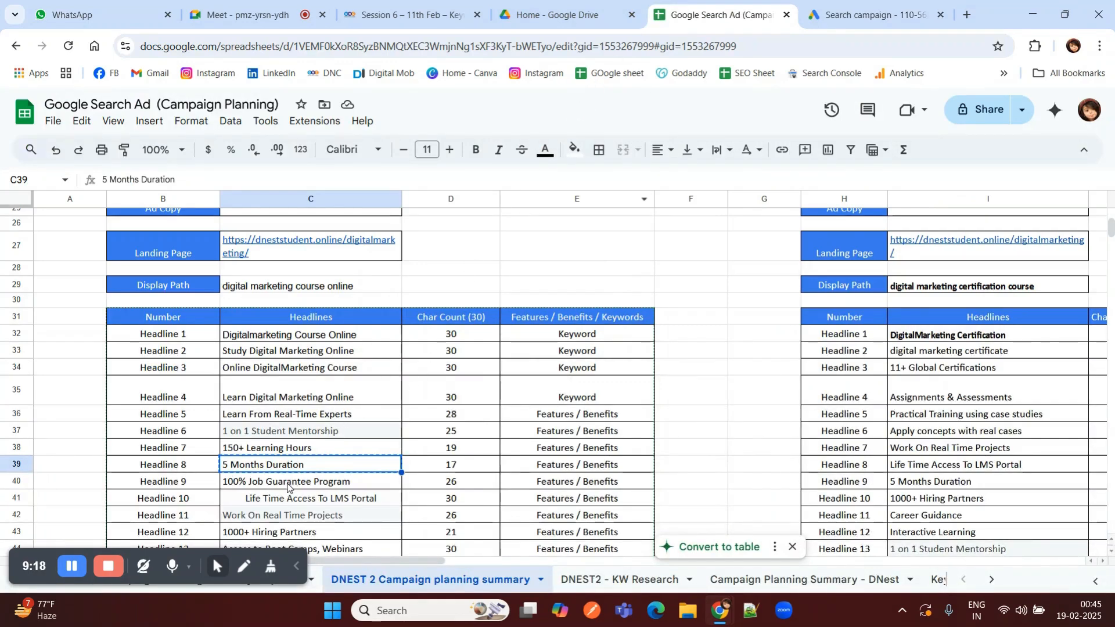
left_click(284, 481)
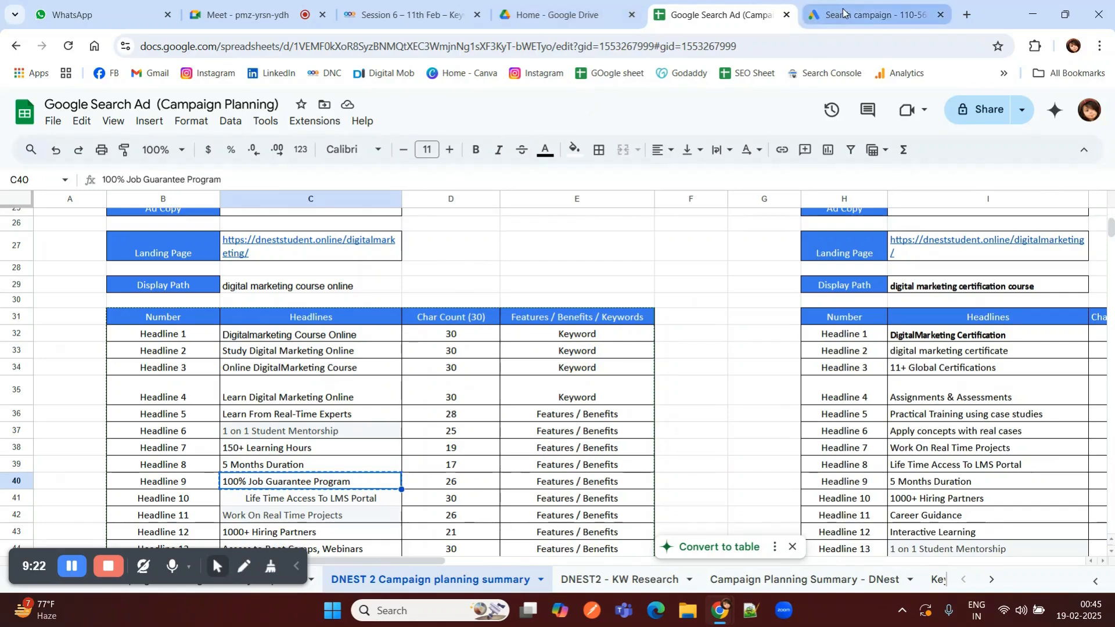
left_click(871, 15)
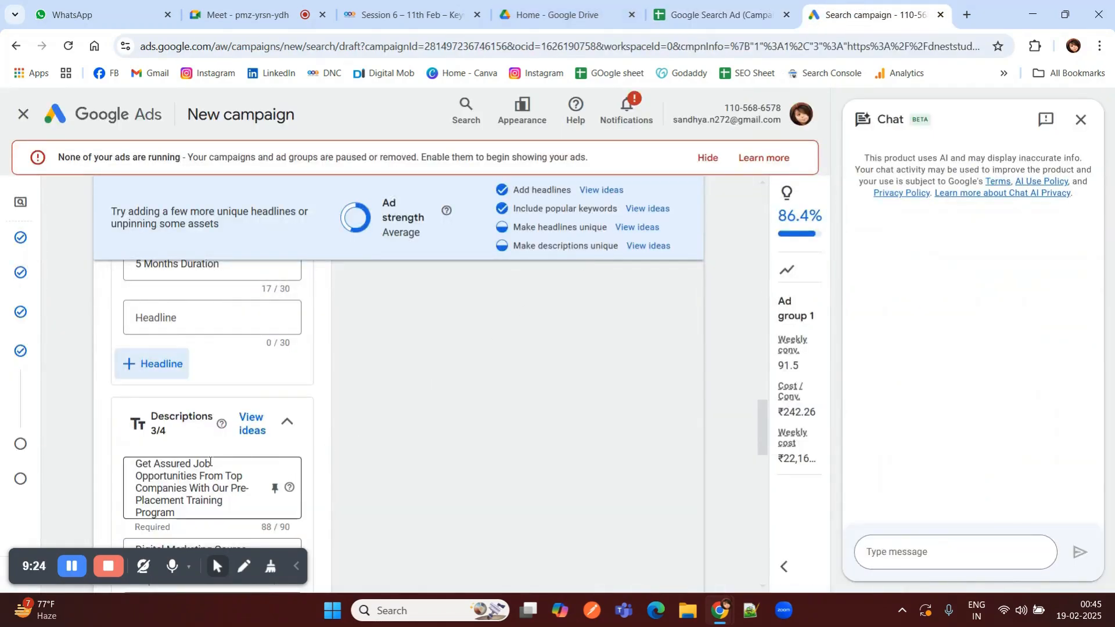
left_click(172, 317)
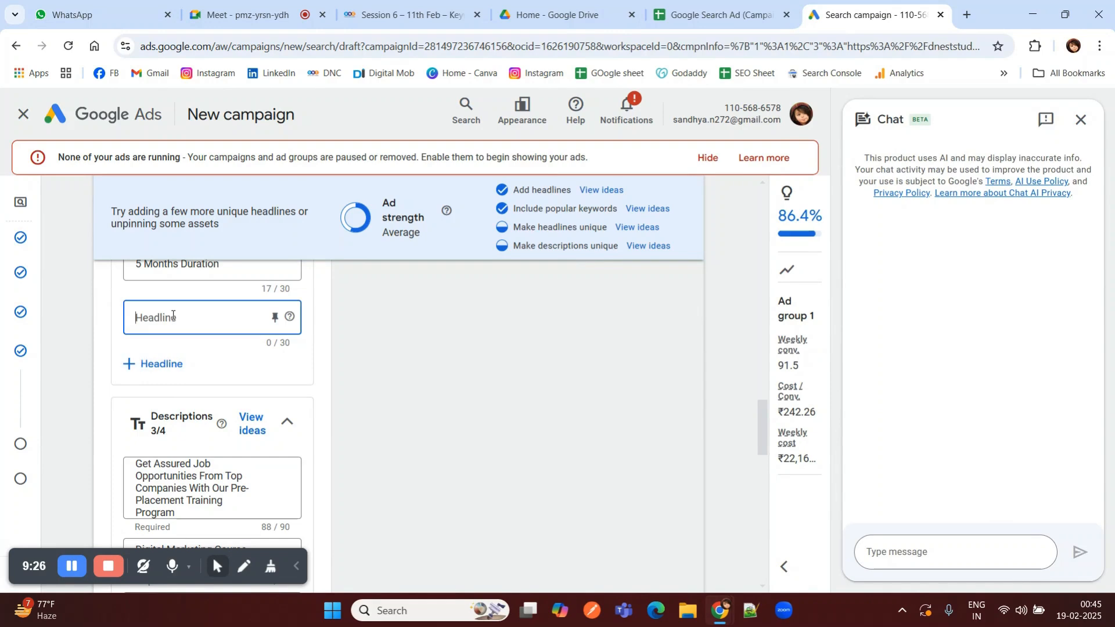
key("ctrl+v")
Step: Add a tenth headline to the ad and fill it with "Life Time Access To LMS Portal" copied from the planning sheet
left_click(166, 365)
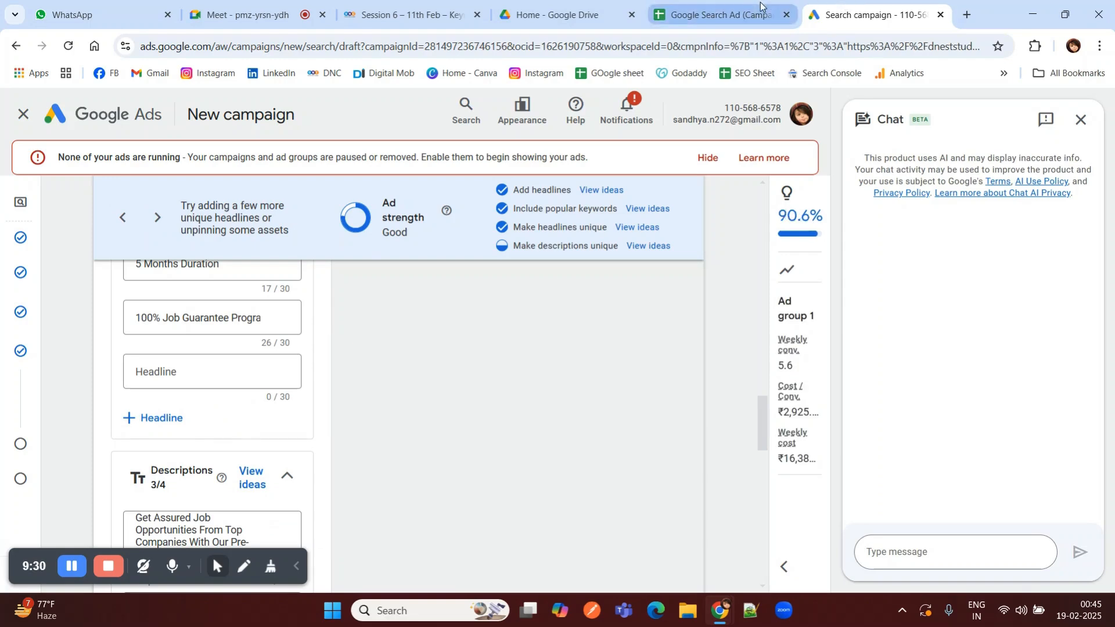
left_click(720, 15)
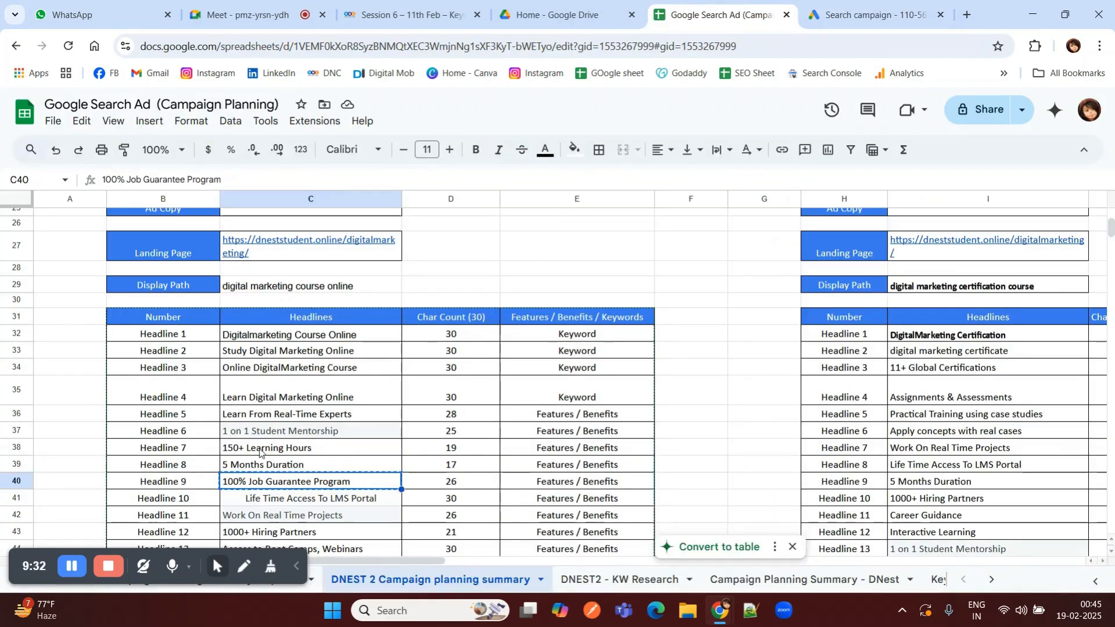
left_click(276, 501)
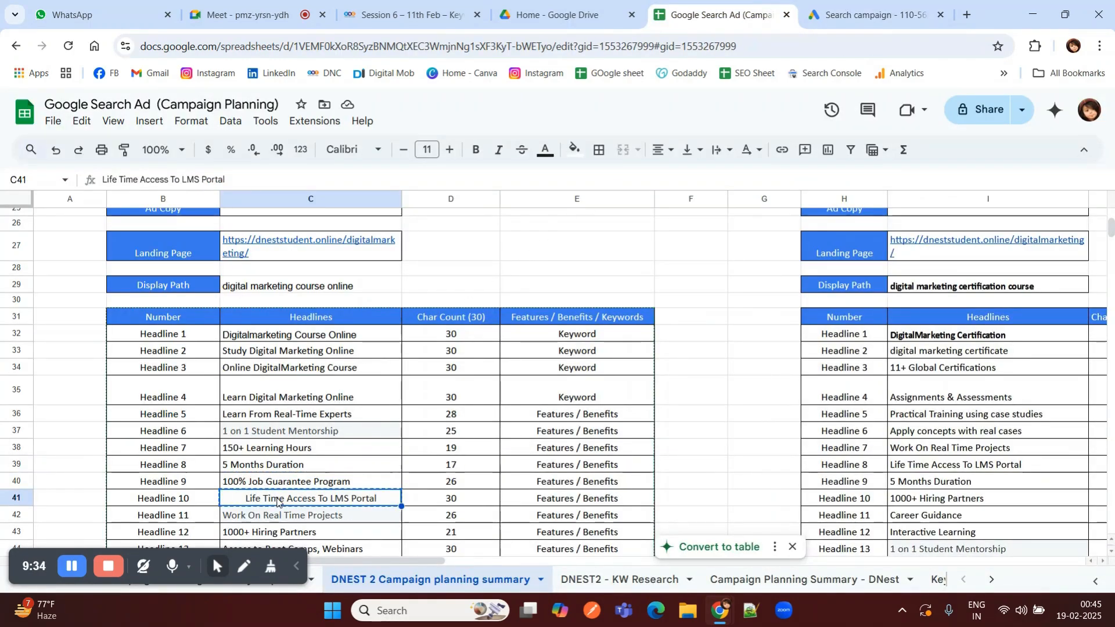
left_click(561, 9)
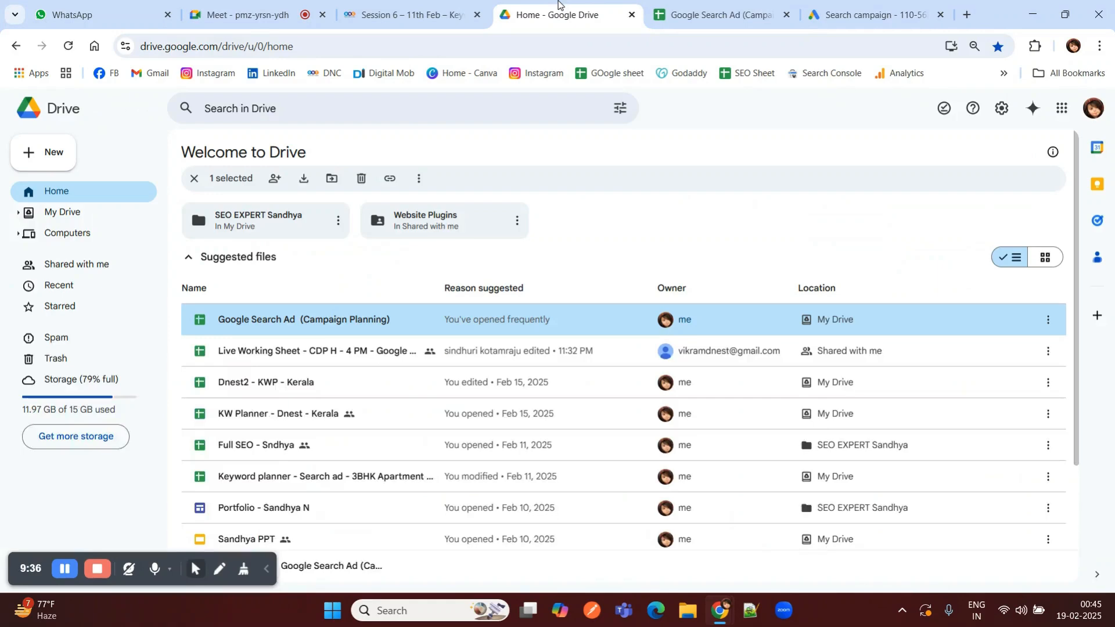
left_click(845, 5)
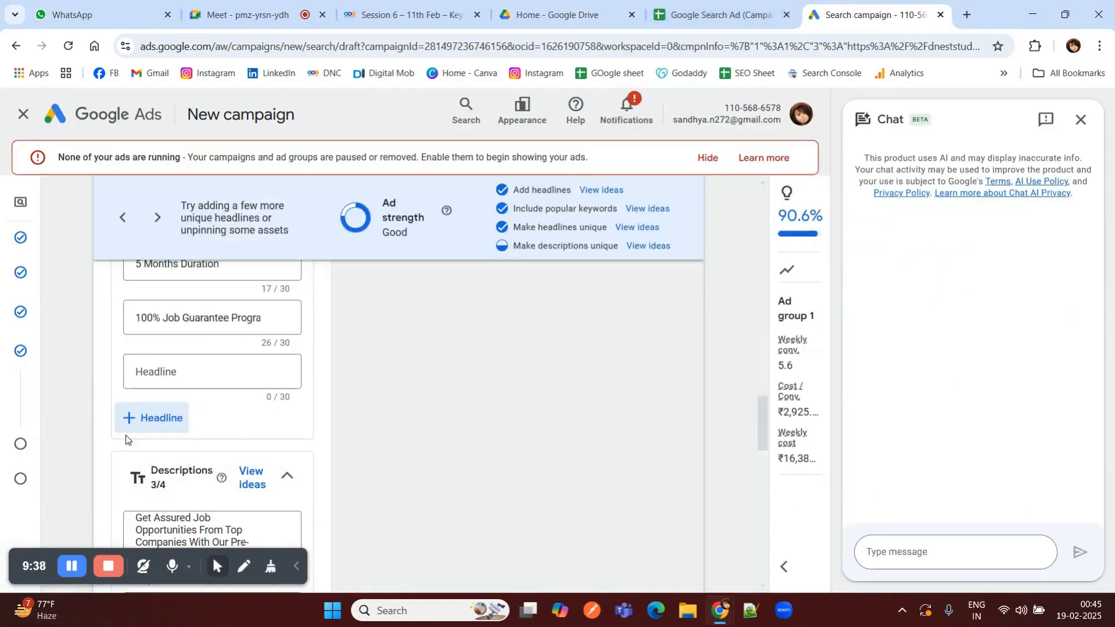
left_click(172, 372)
key("ctrl+v")
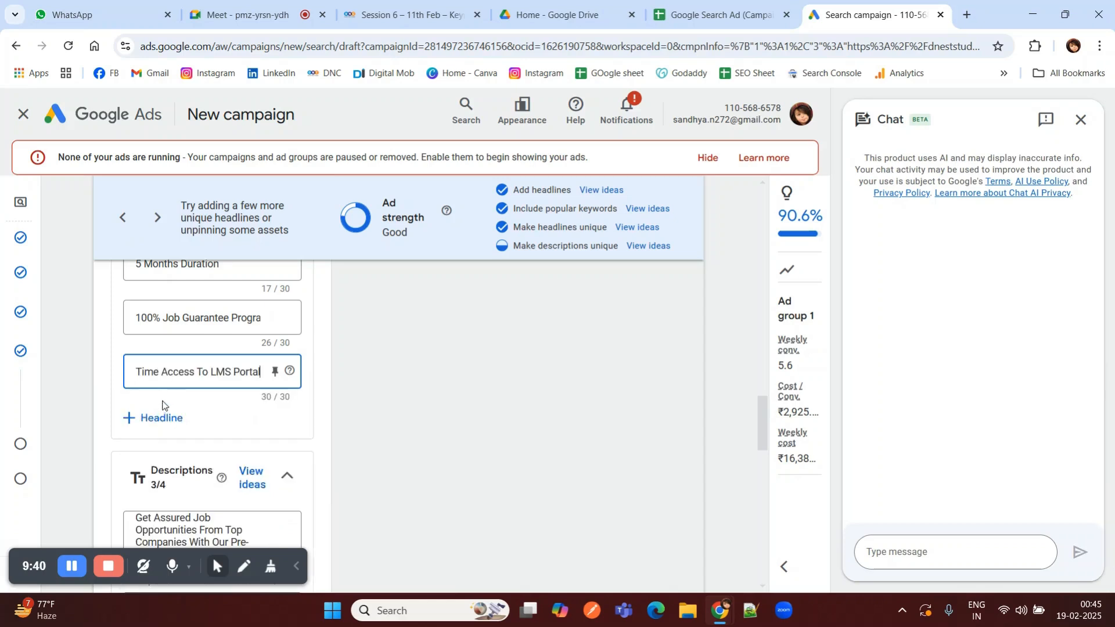
Step: Add an eleventh headline to the ad and fill it with "Work On Real Time Projects" copied from the planning sheet
left_click(163, 418)
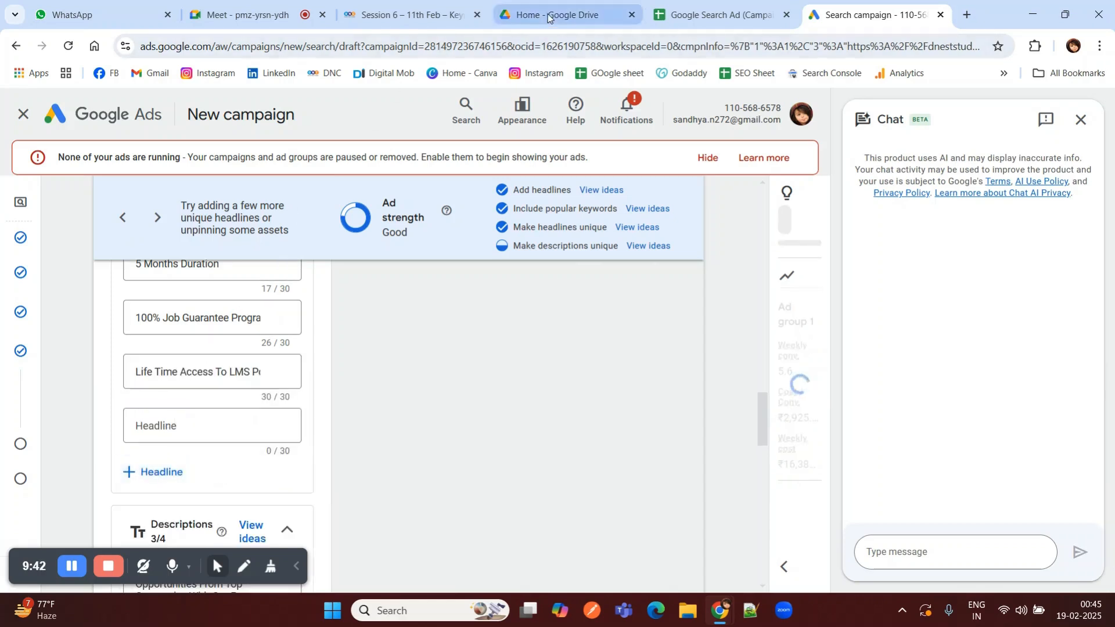
left_click(720, 14)
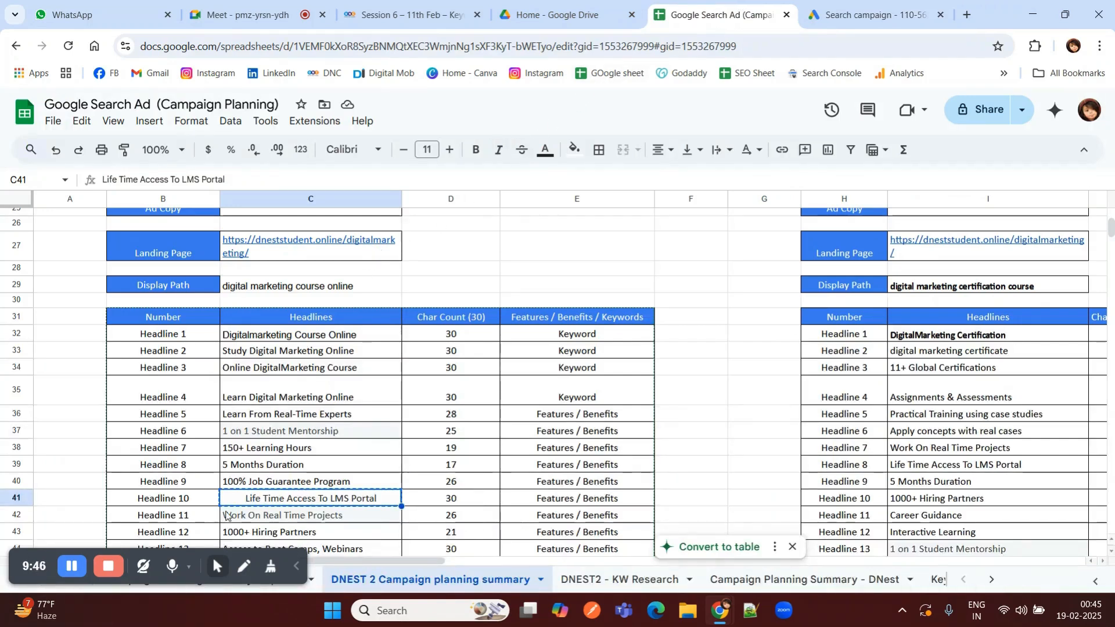
left_click(247, 520)
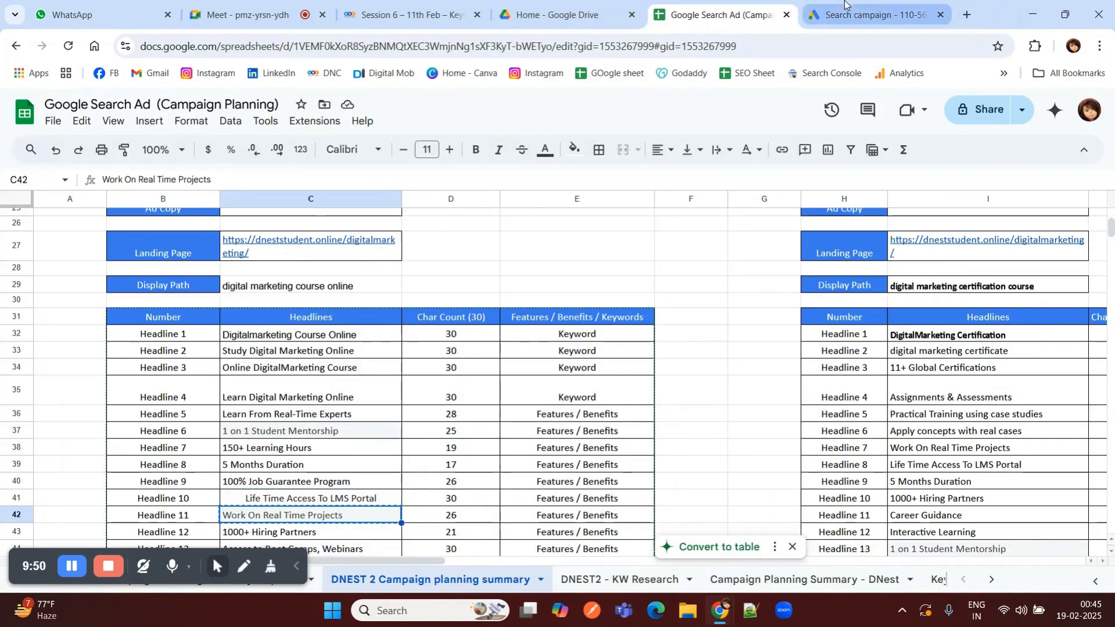
left_click(874, 14)
left_click(145, 427)
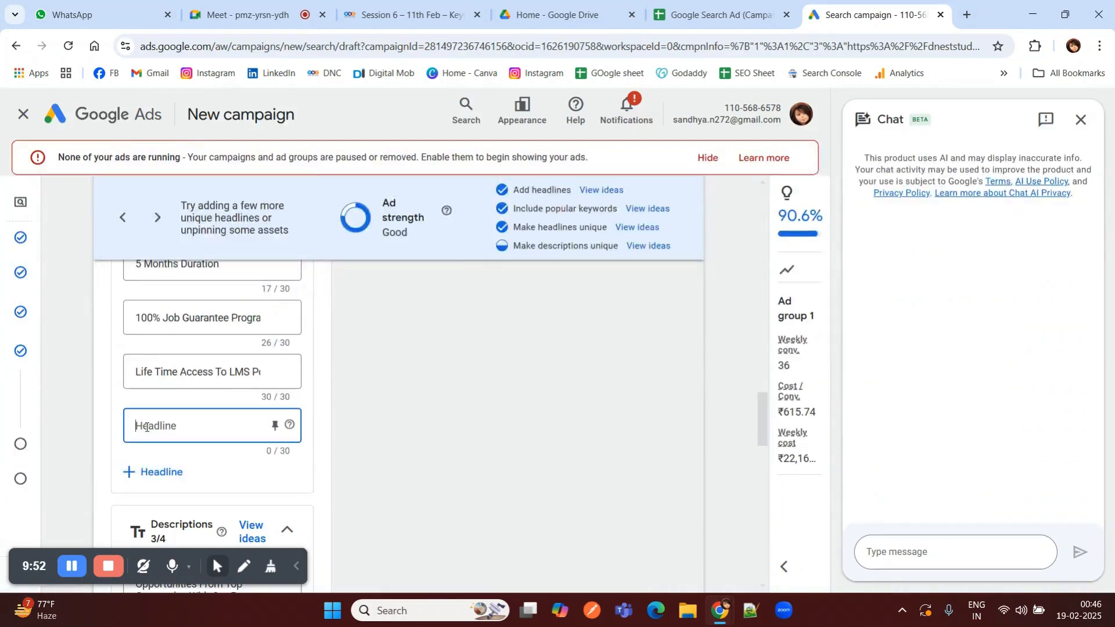
key("ctrl+v")
Step: Add a twelfth headline to the ad and fill it with "1000+ Hiring Partners" copied from the planning sheet
left_click(175, 473)
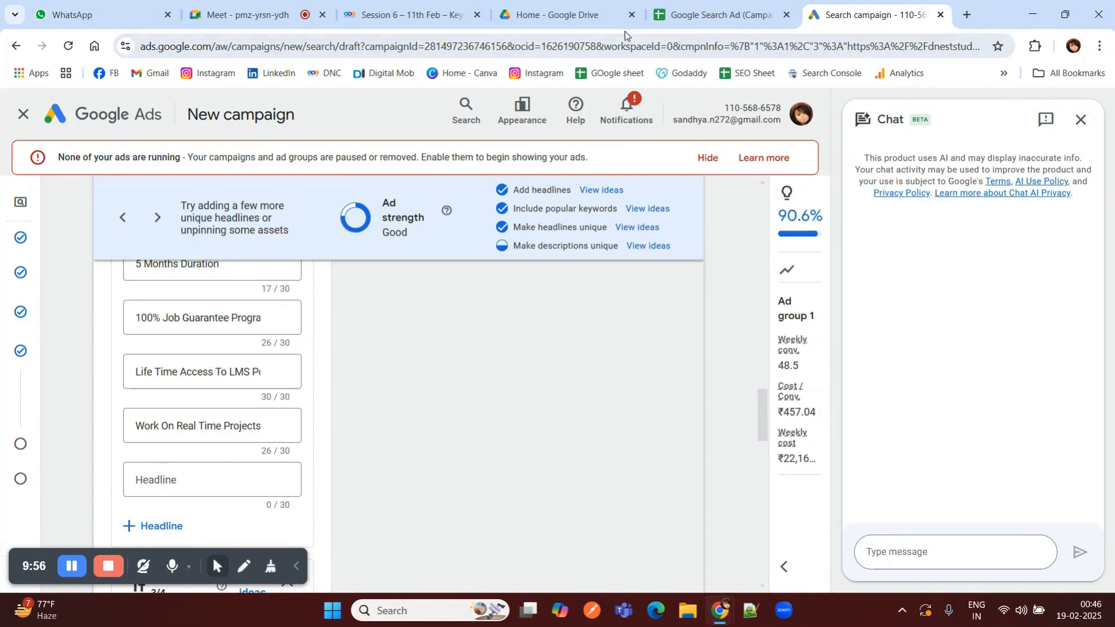
left_click(723, 4)
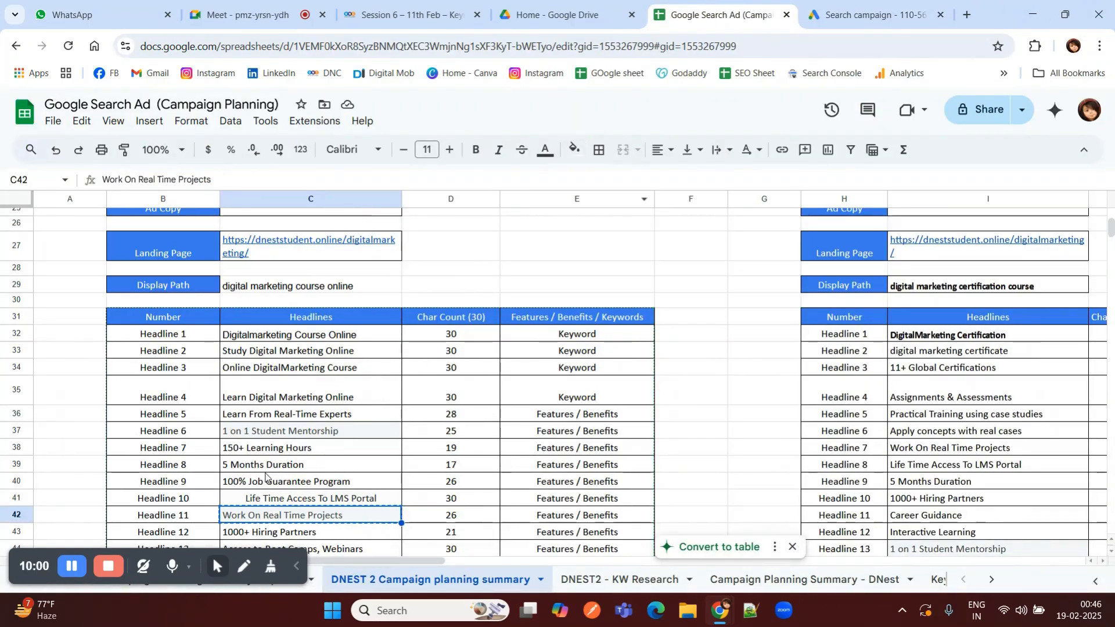
scroll(267, 476, "down", 3)
left_click(250, 389)
key("ctrl+c")
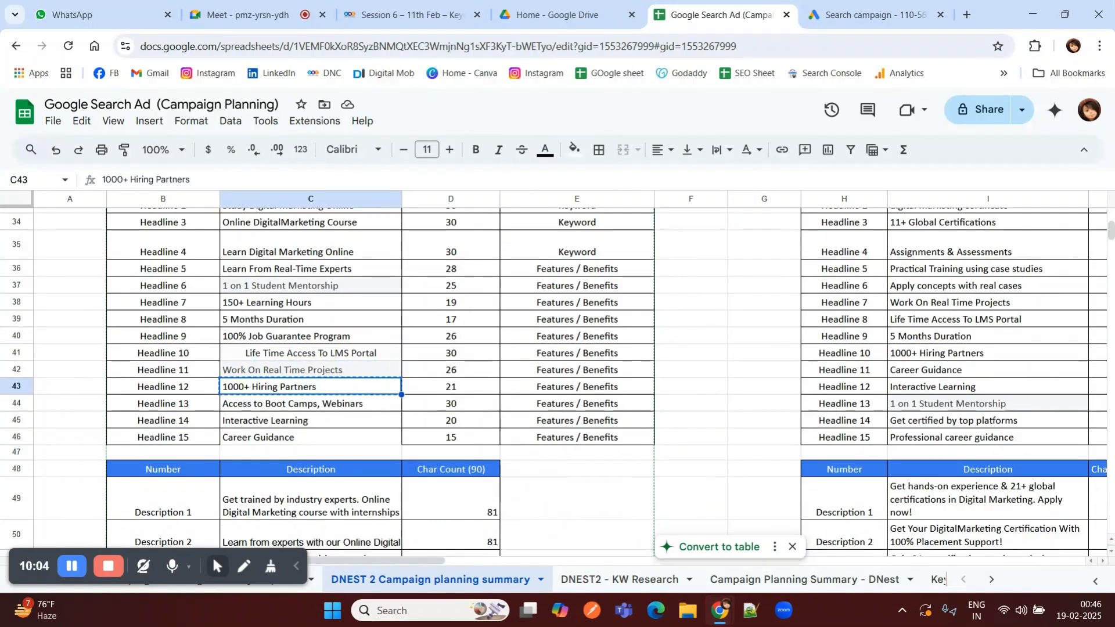
left_click(821, 3)
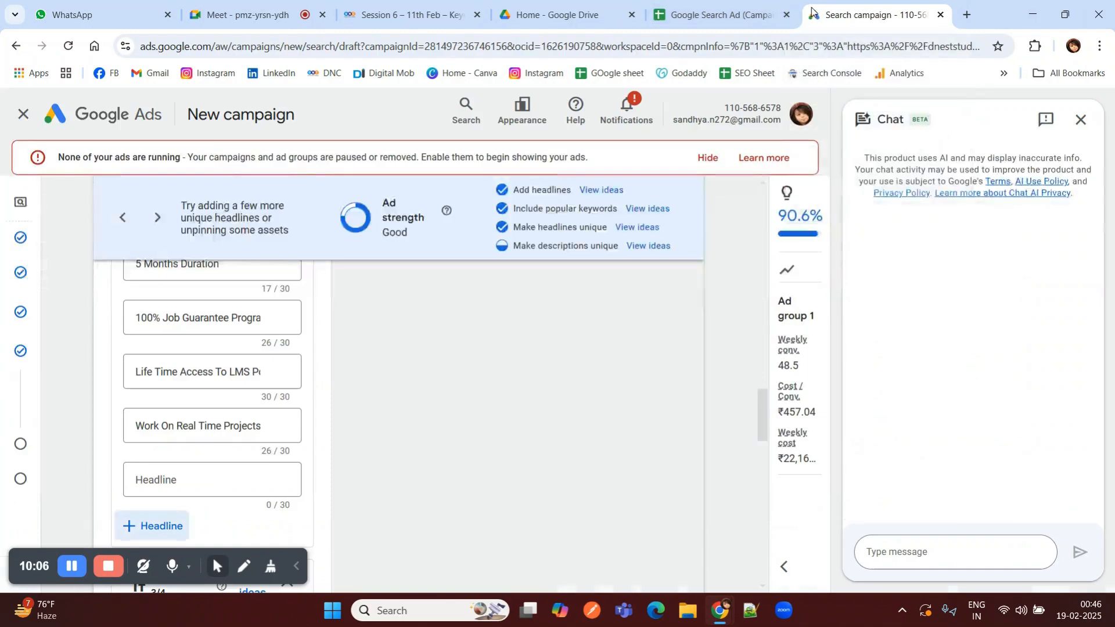
left_click(159, 479)
key("ctrl+v")
Step: Add a thirteenth headline to the ad and fill it with "Access to Boot Camps, Webinars" copied from the planning sheet
scroll(160, 472, "down", 1)
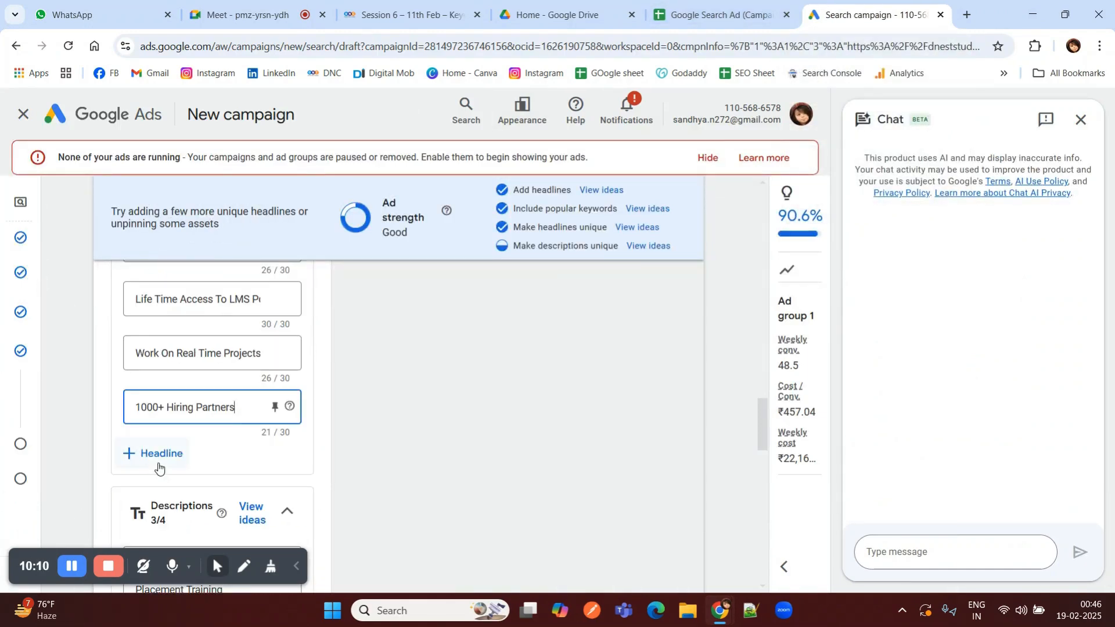
left_click(159, 467)
scroll(242, 441, "down", 2)
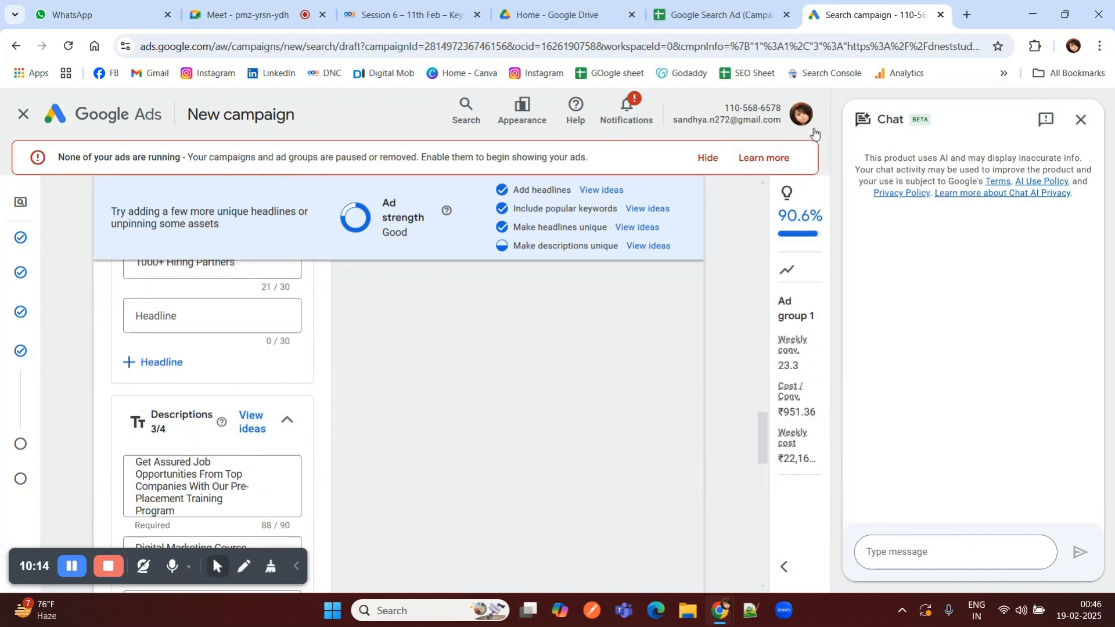
left_click(717, 27)
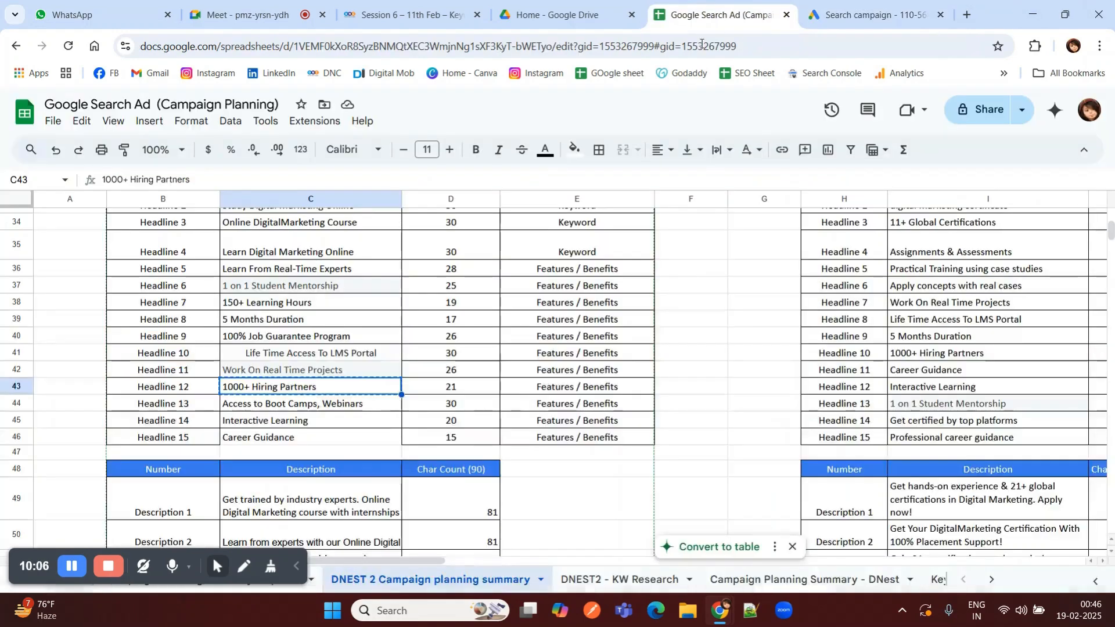
left_click(254, 406)
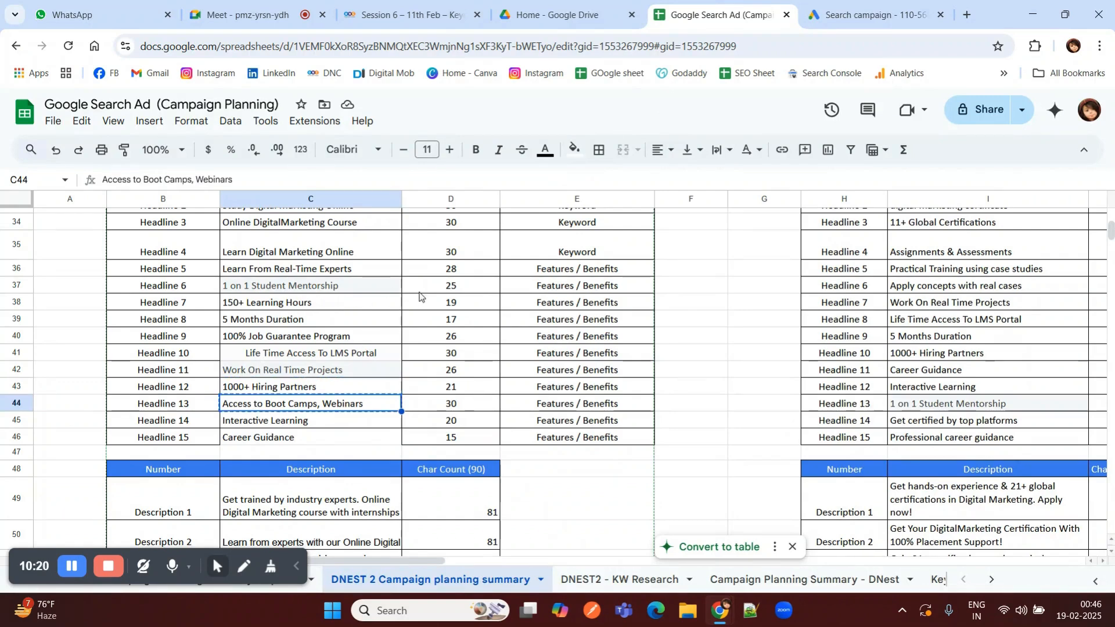
left_click(892, 6)
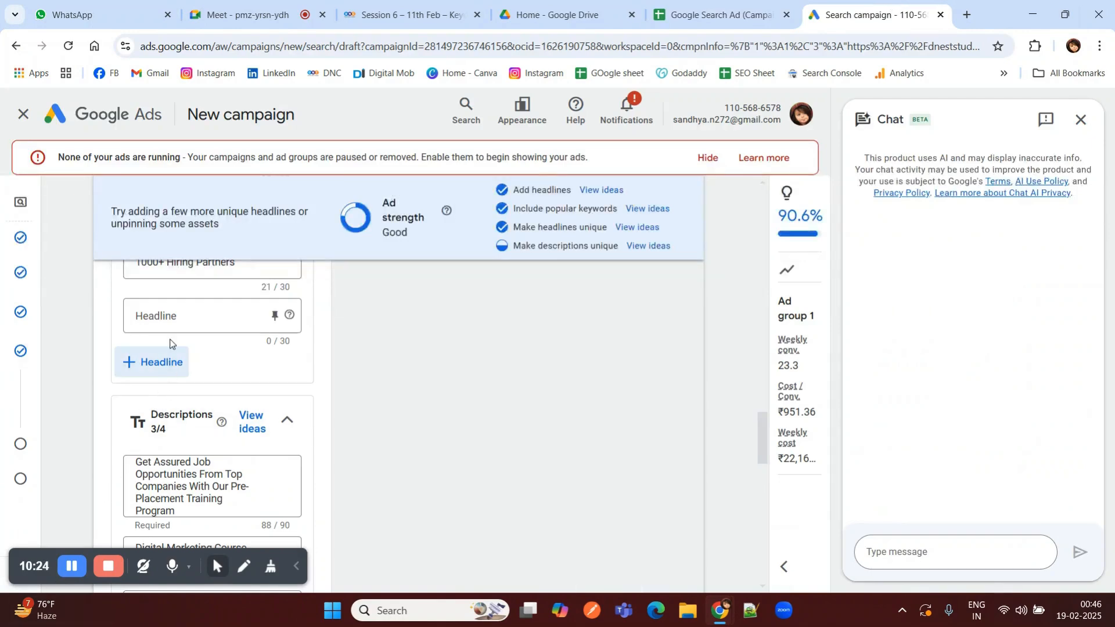
left_click(170, 315)
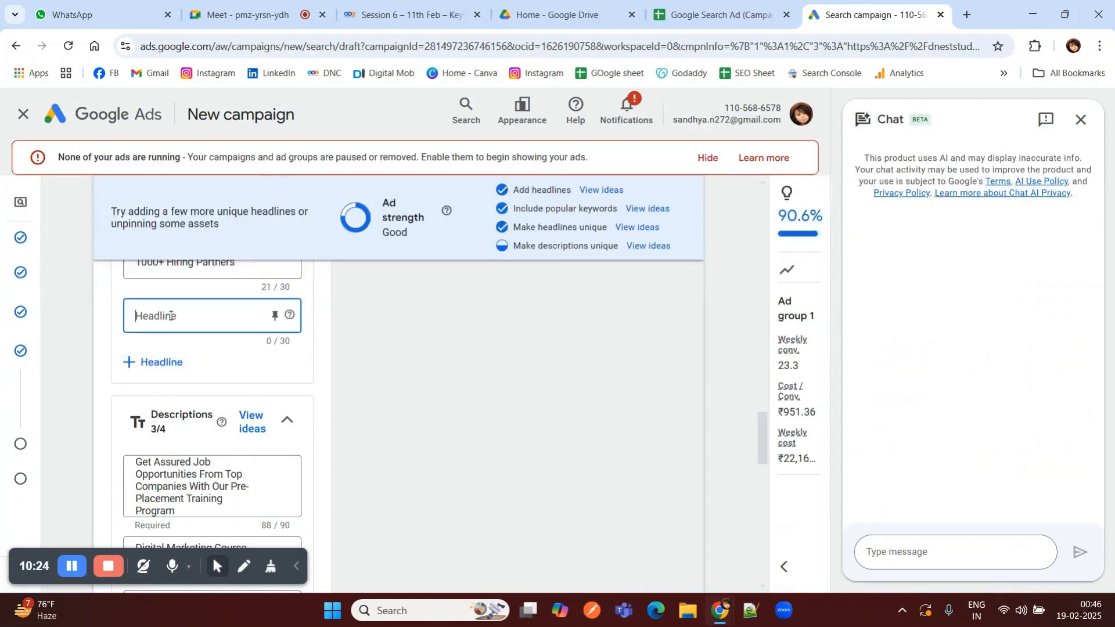
key("ctrl+v")
Step: Add a fourteenth headline to the ad and fill it with "Interactive Learning" copied from the planning sheet
left_click(162, 362)
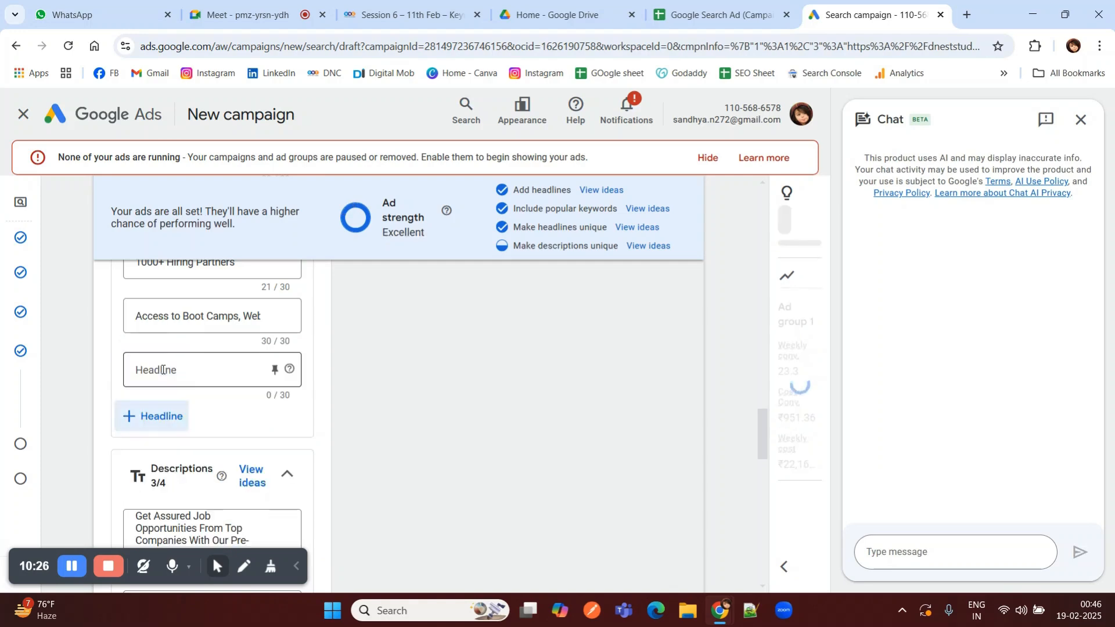
left_click(719, 14)
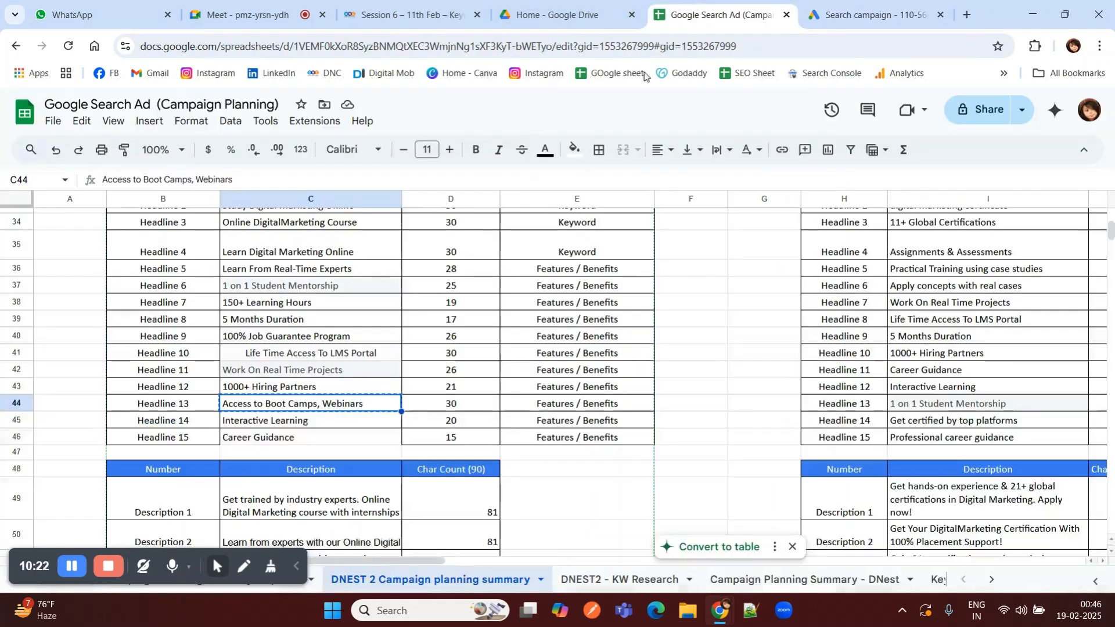
left_click(279, 427)
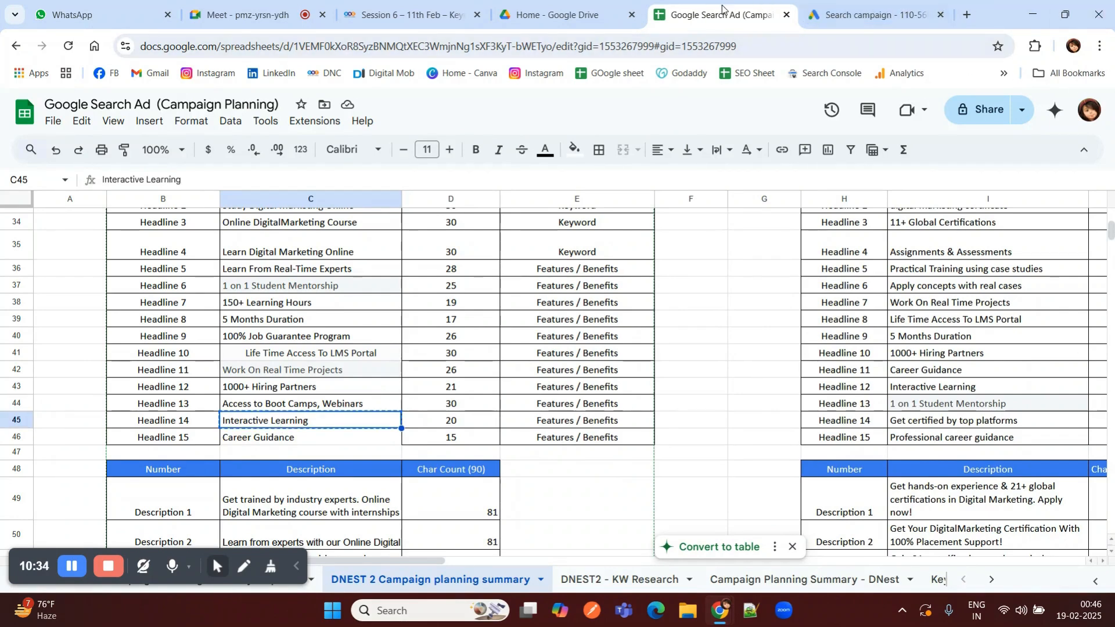
left_click(808, 5)
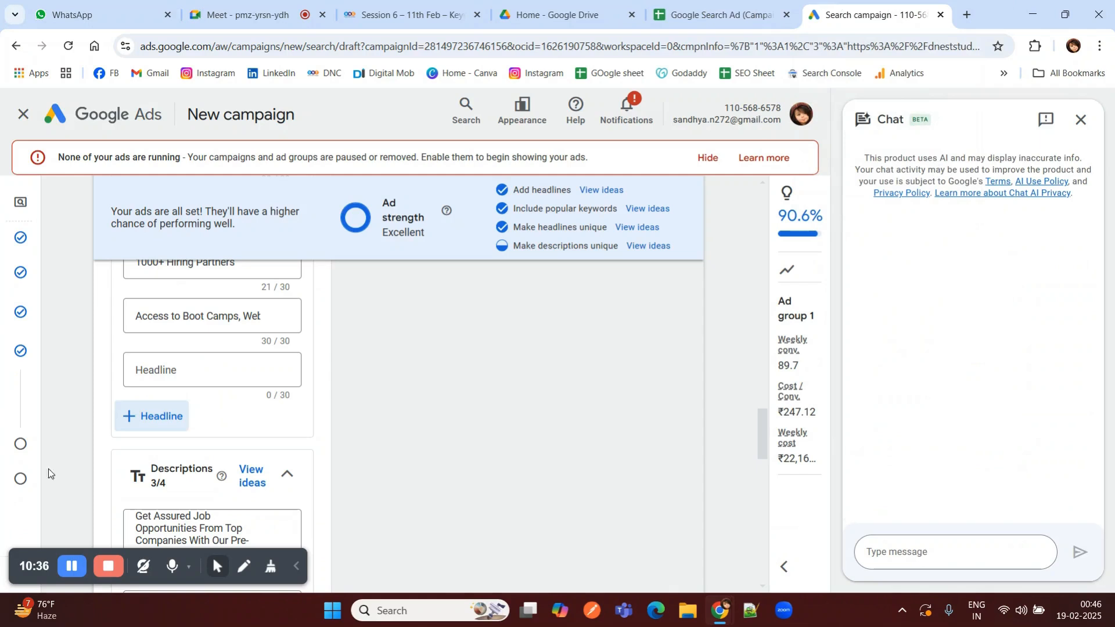
left_click(165, 368)
key("ctrl+v")
Step: Add a fifteenth headline to the ad and fill it with "Career Guidance" copied from the planning sheet
left_click(169, 416)
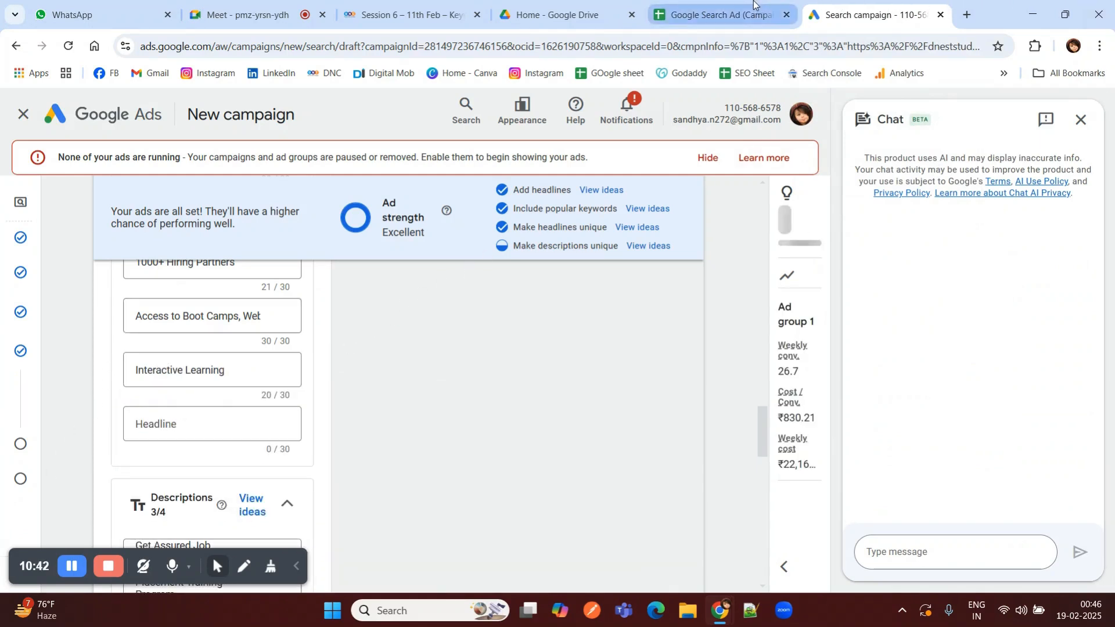
left_click(717, 15)
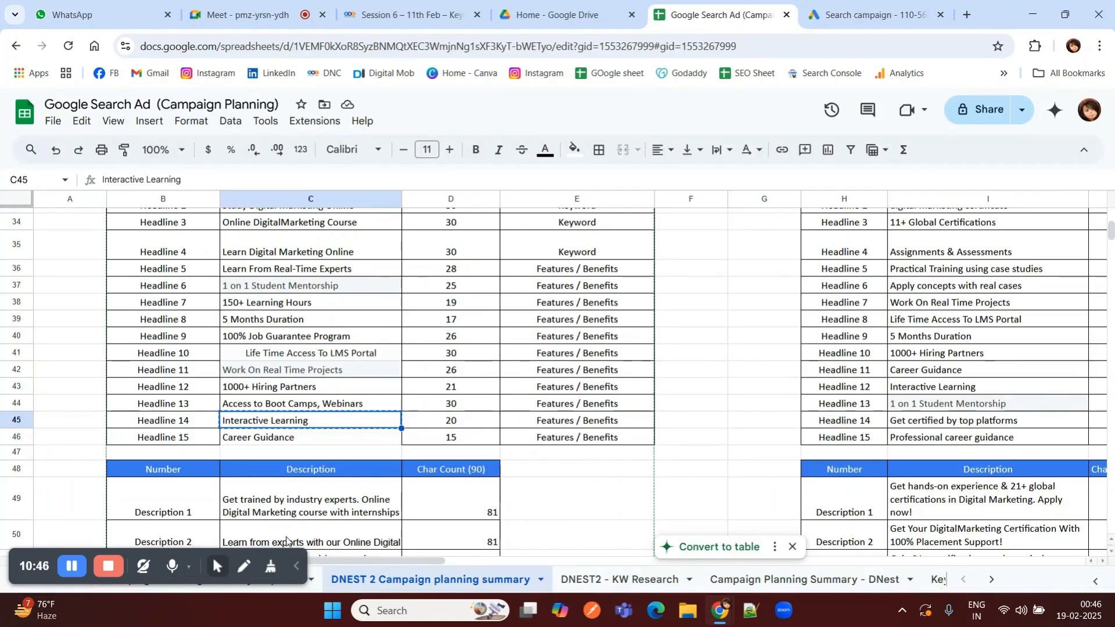
left_click(256, 440)
key("ctrl+c")
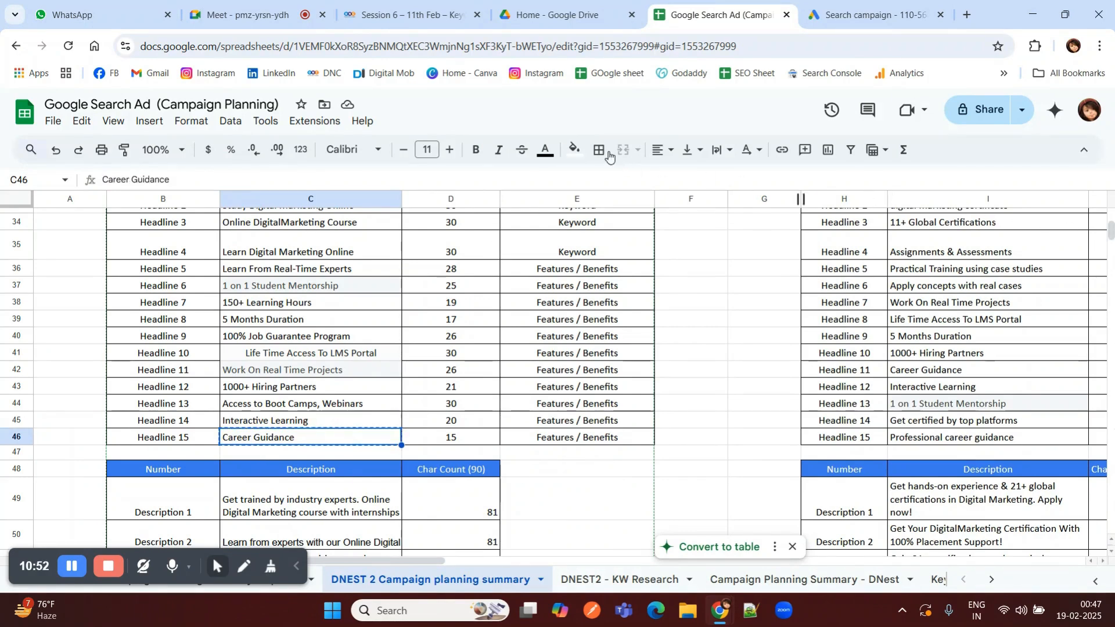
left_click(552, 14)
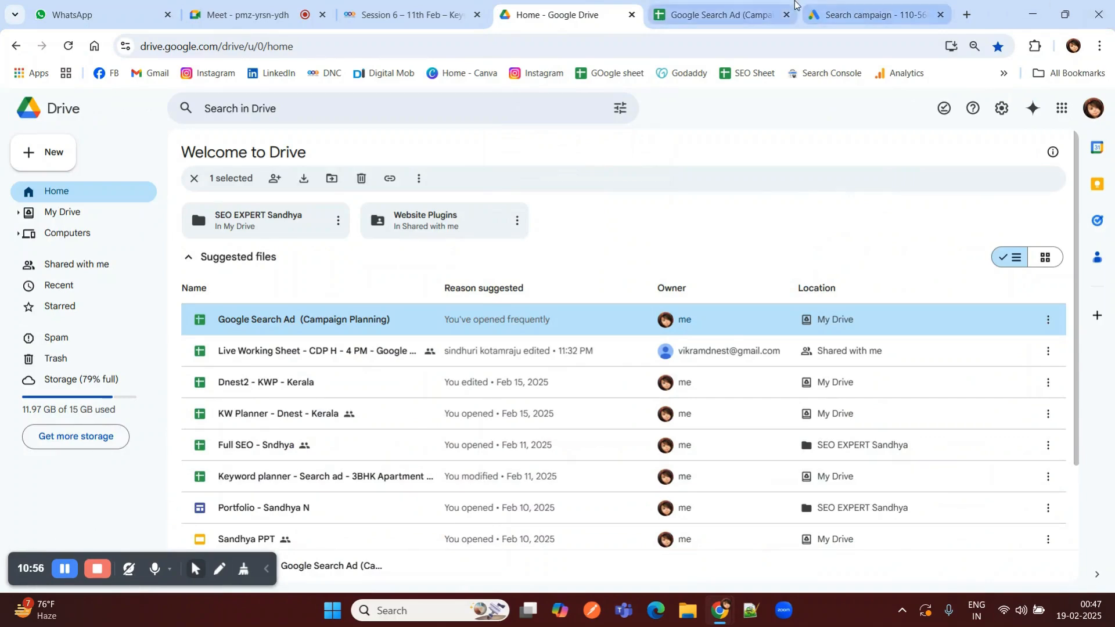
left_click(830, 5)
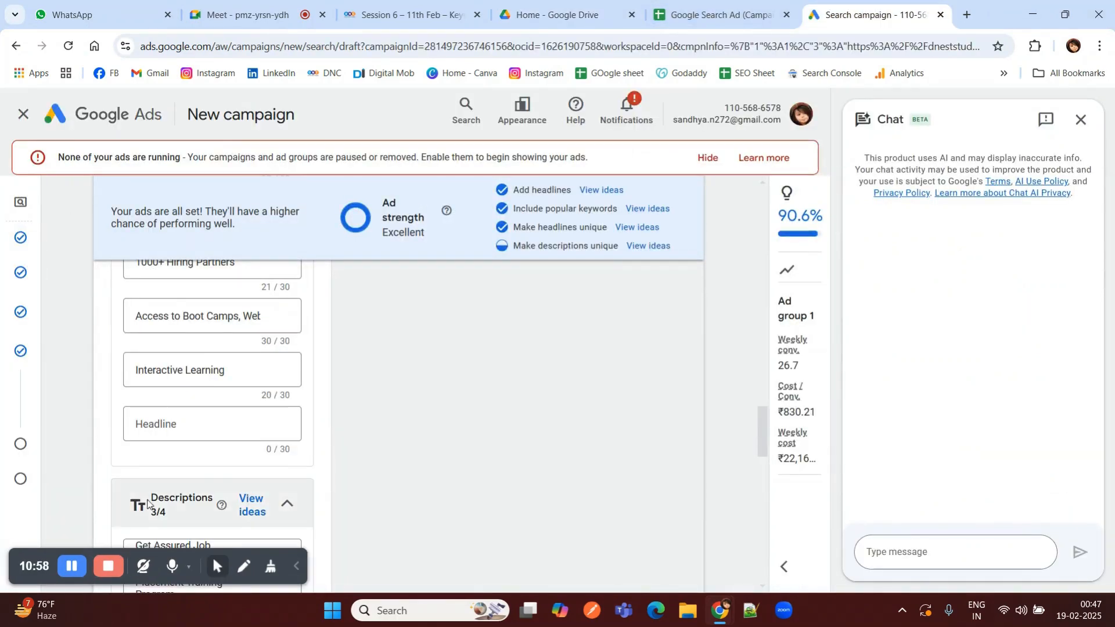
left_click(210, 426)
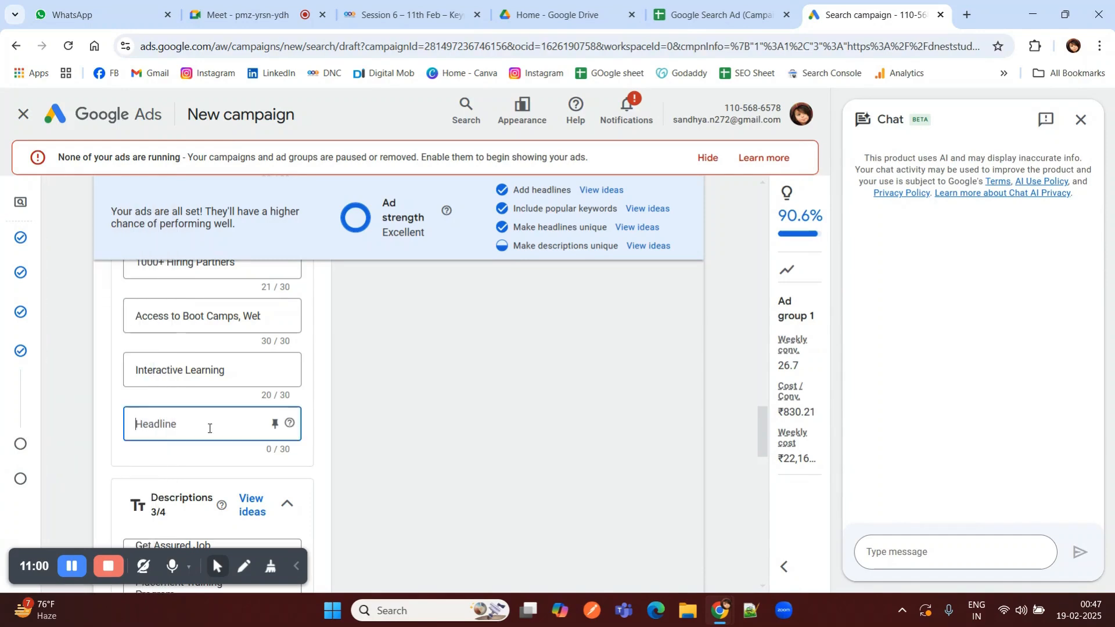
key("ctrl+v")
Step: Clear the three prefilled ad descriptions about job opportunities, course training in India and the learning management system
scroll(219, 443, "down", 2)
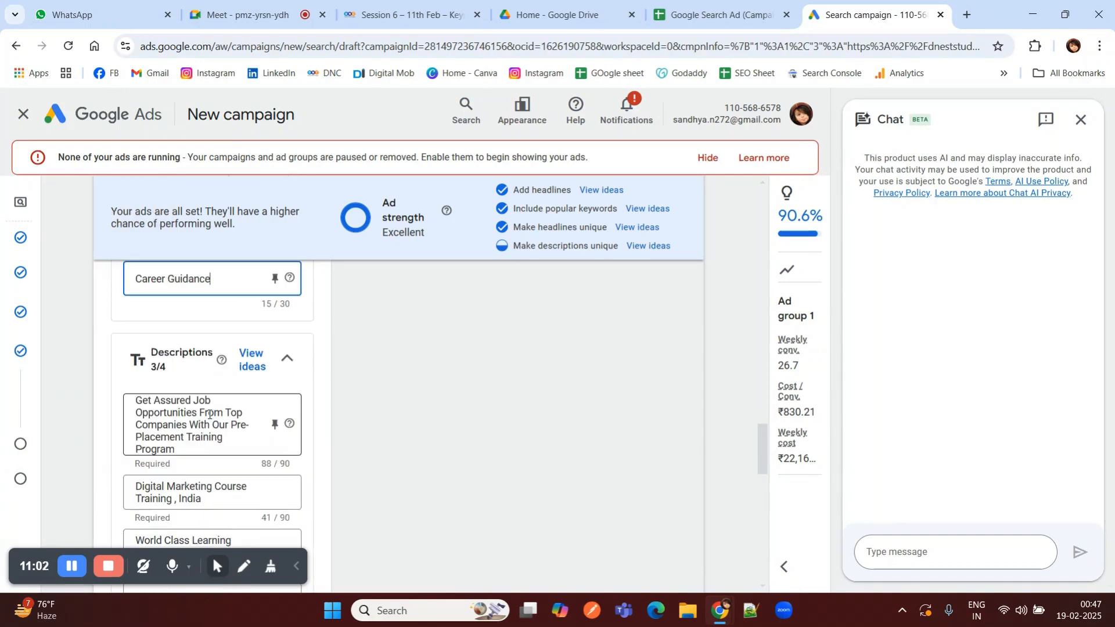
triple_click(186, 437)
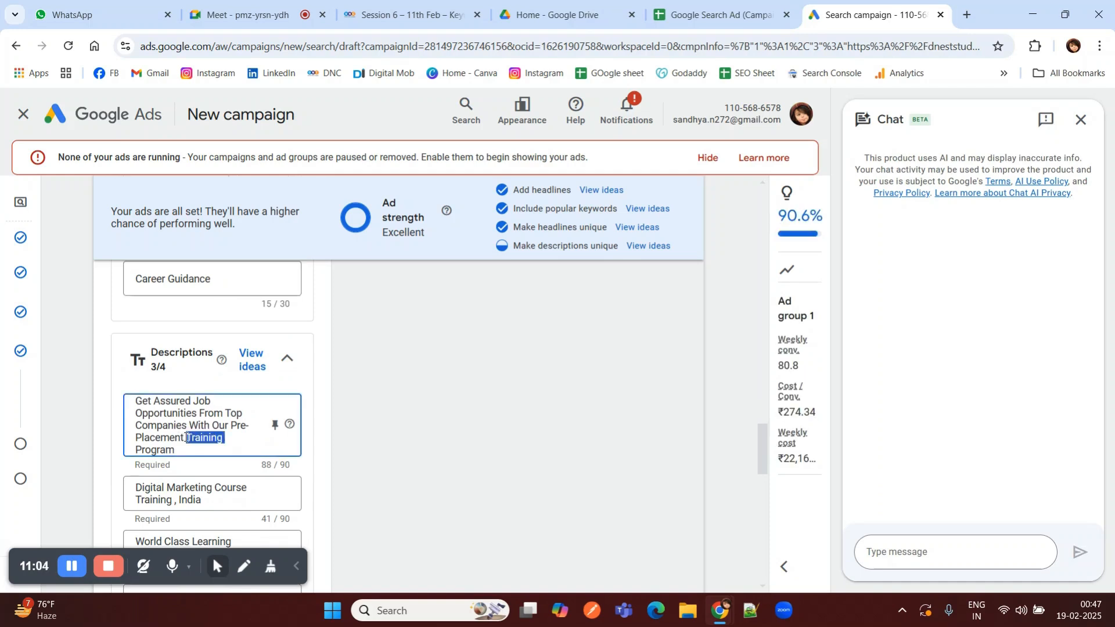
key("BackSpace")
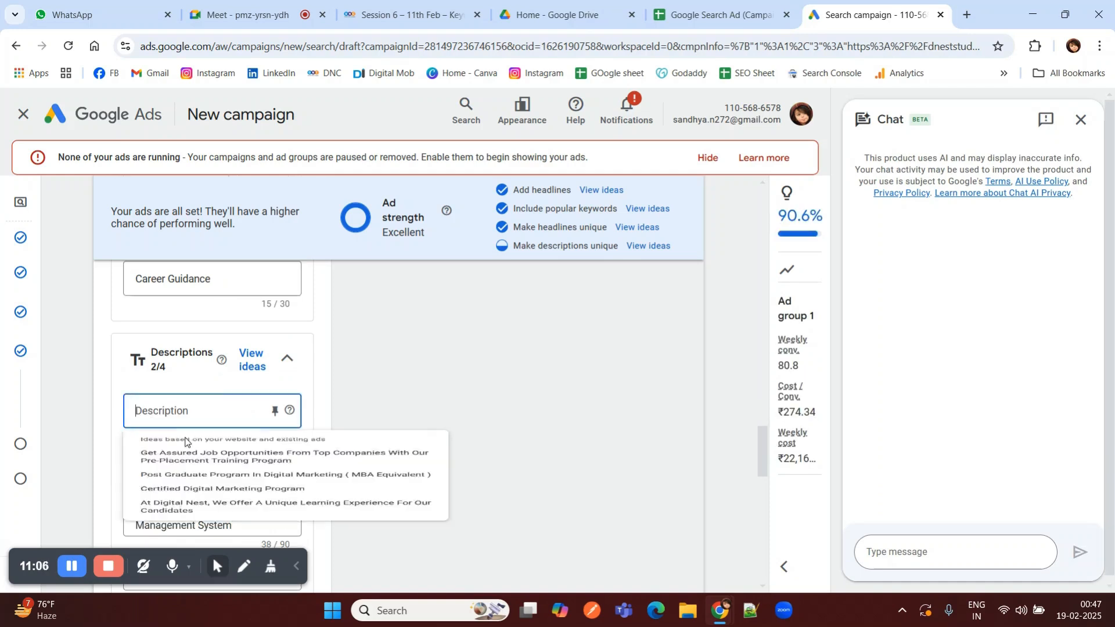
left_click(113, 473)
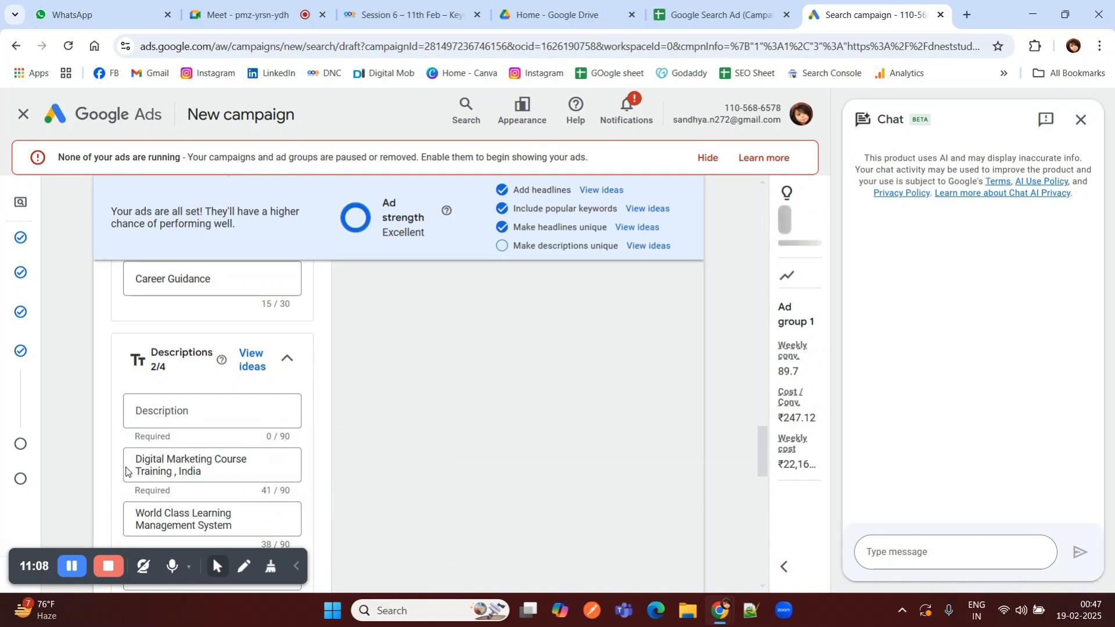
triple_click(165, 463)
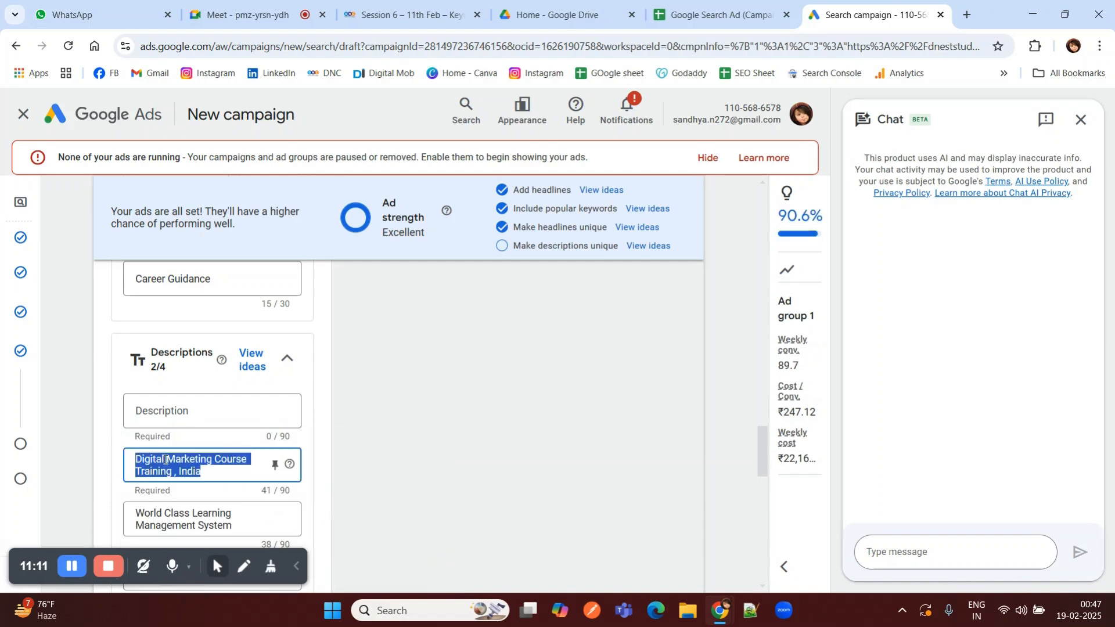
key("BackSpace")
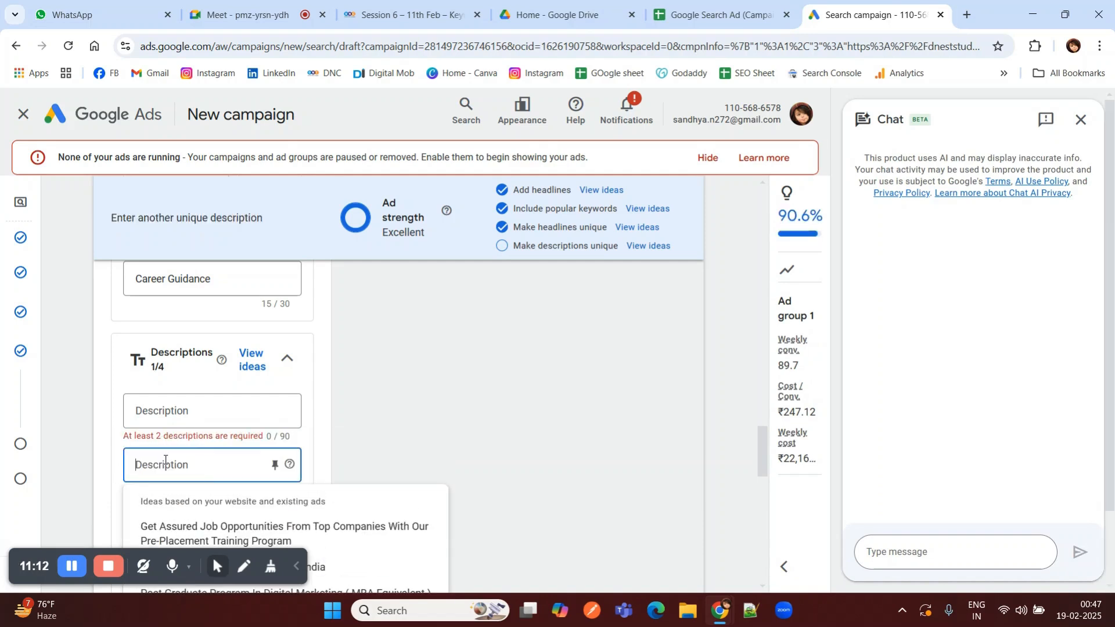
scroll(165, 460, "down", 1)
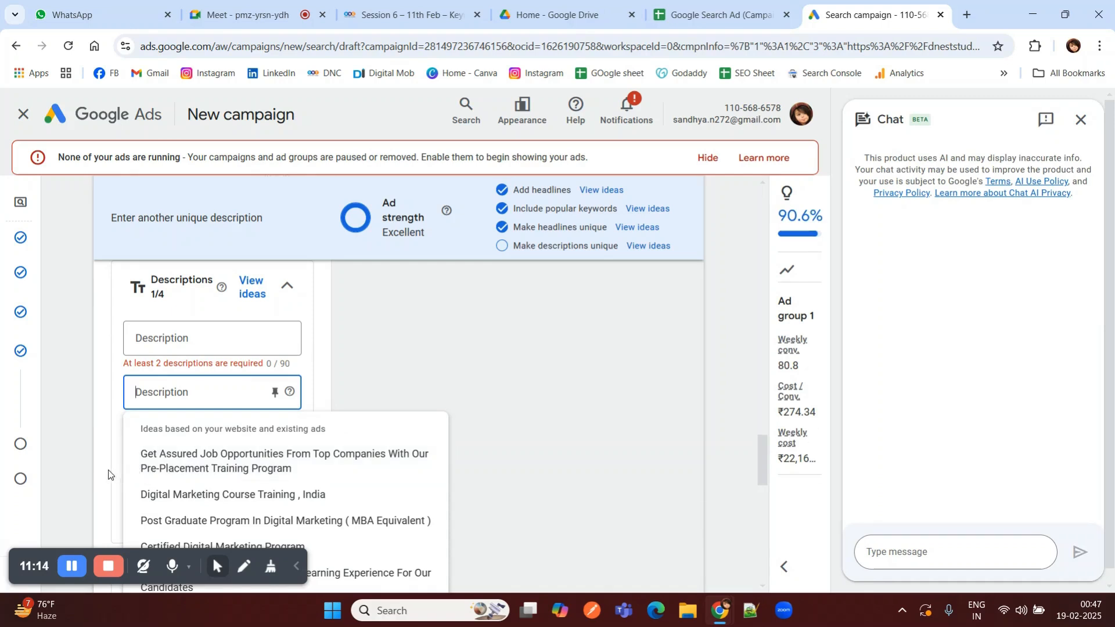
left_click(108, 475)
triple_click(175, 445)
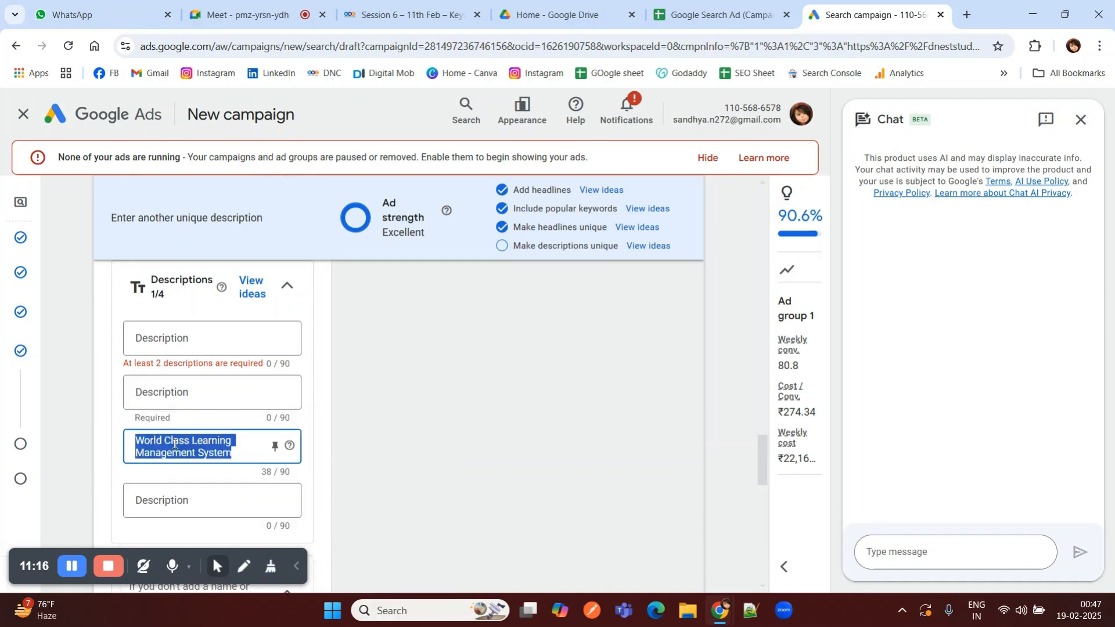
key("BackSpace")
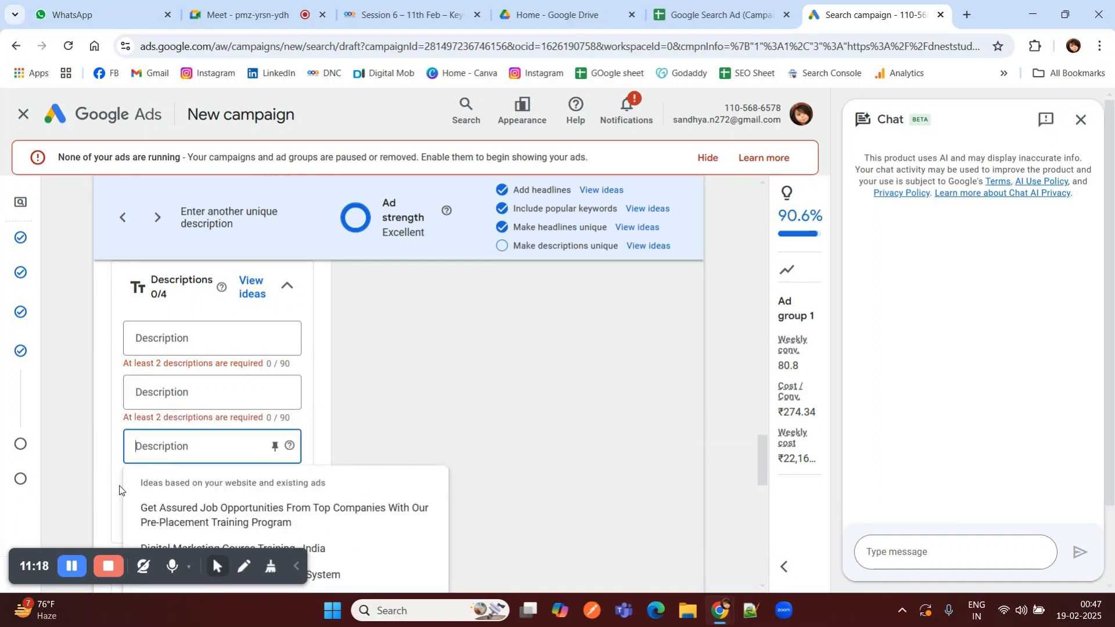
left_click(121, 490)
scroll(142, 493, "down", 1)
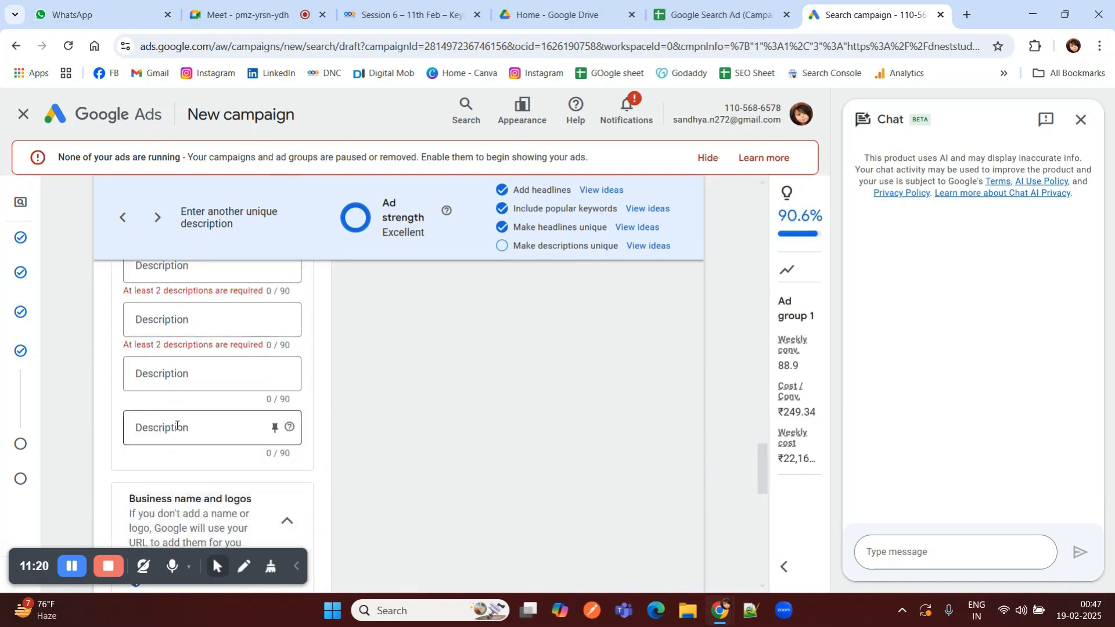
scroll(177, 426, "up", 1)
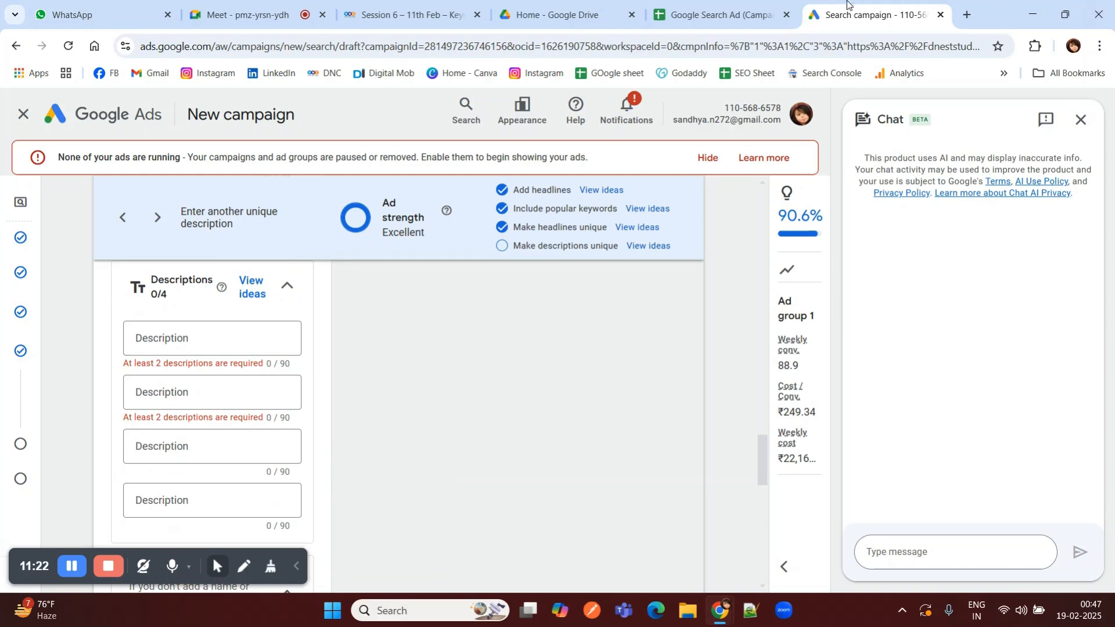
Step: Fill the first description with "Get trained by industry experts. Online Digital Marketing course with internships" copied from the planning sheet
left_click(720, 14)
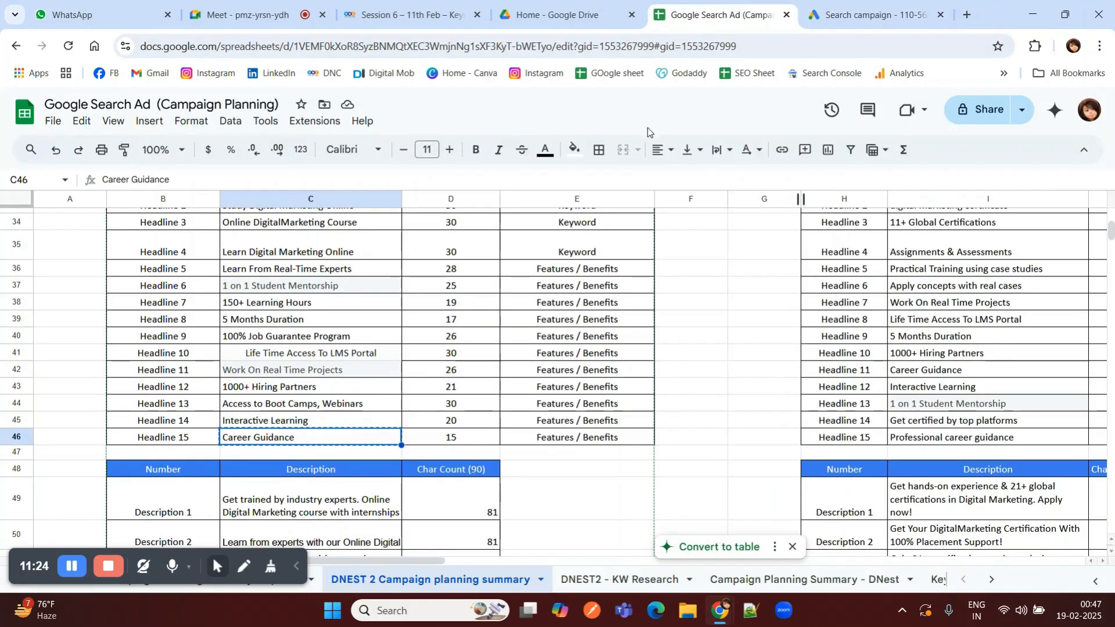
scroll(453, 342, "down", 1)
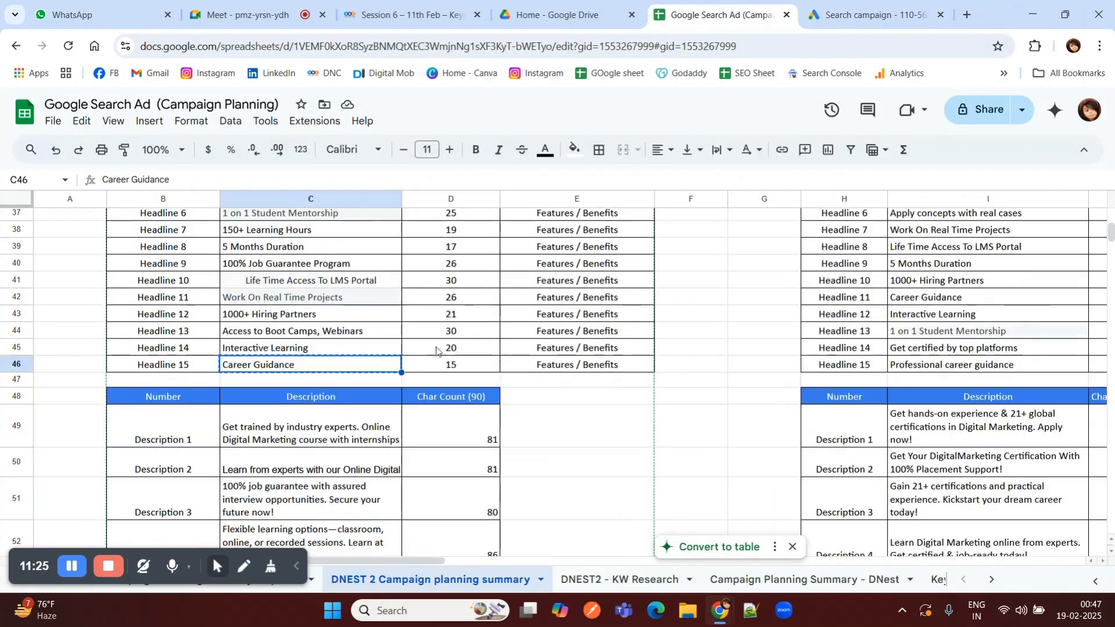
left_click(267, 433)
key("ctrl+c")
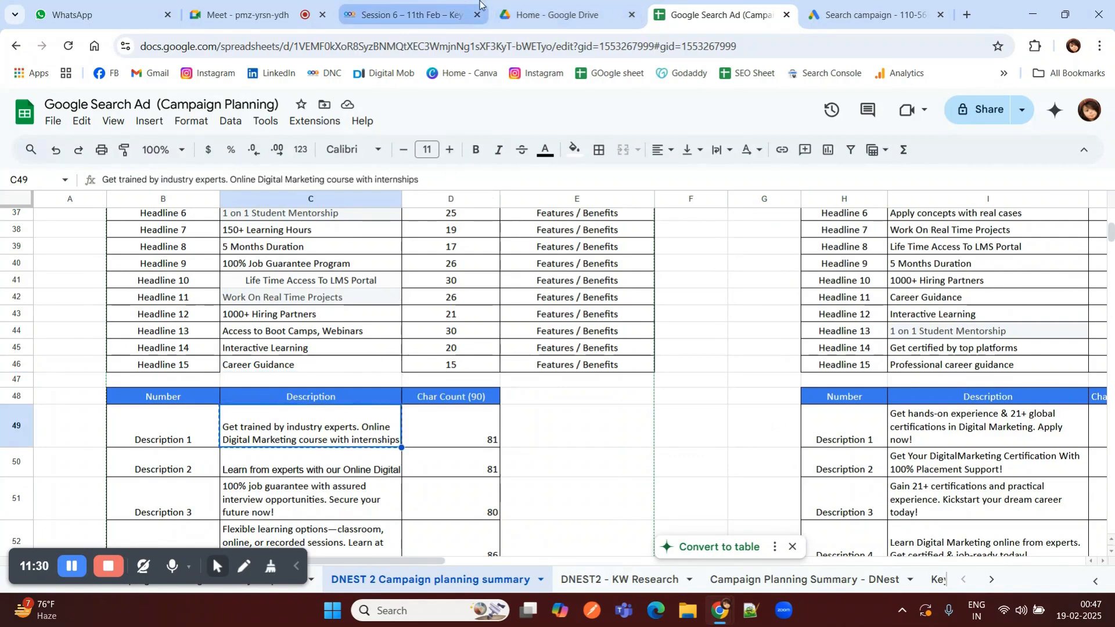
left_click(548, 15)
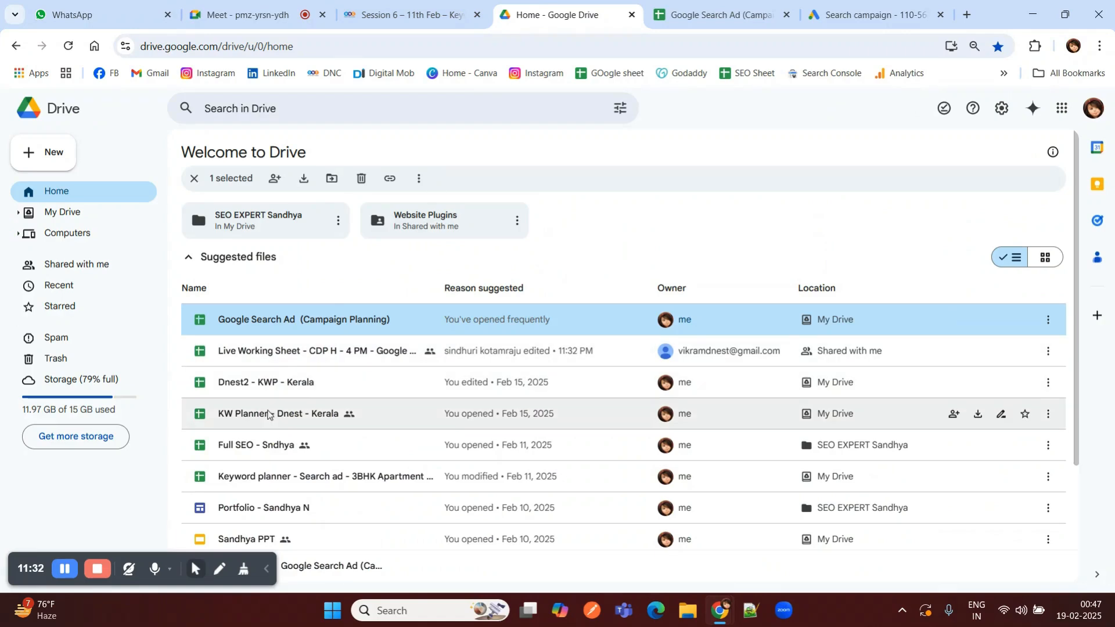
left_click(871, 15)
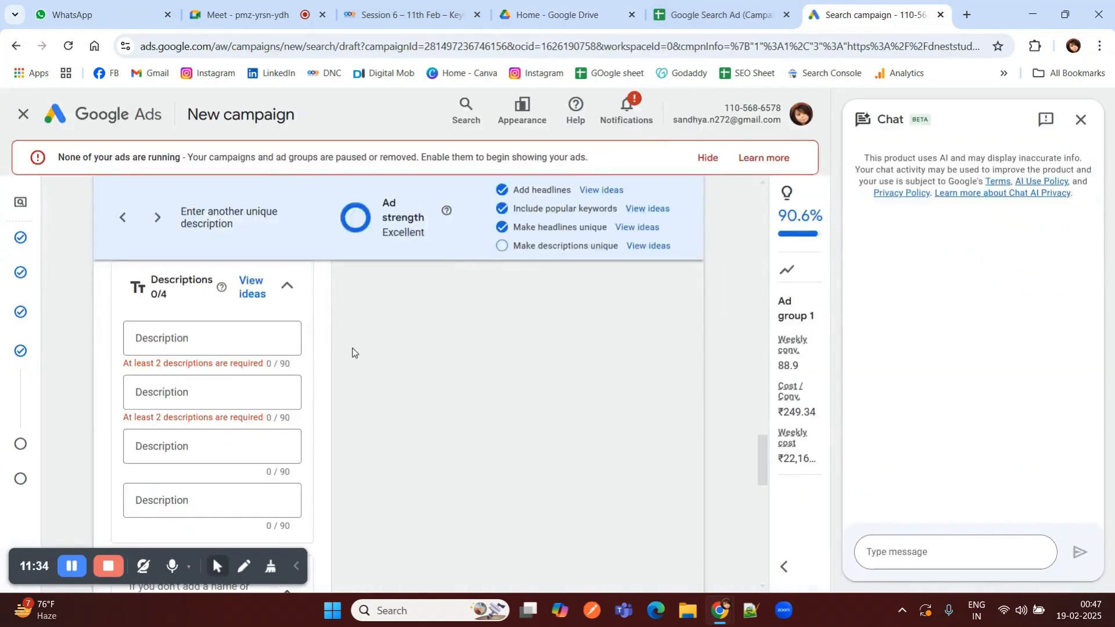
left_click(165, 338)
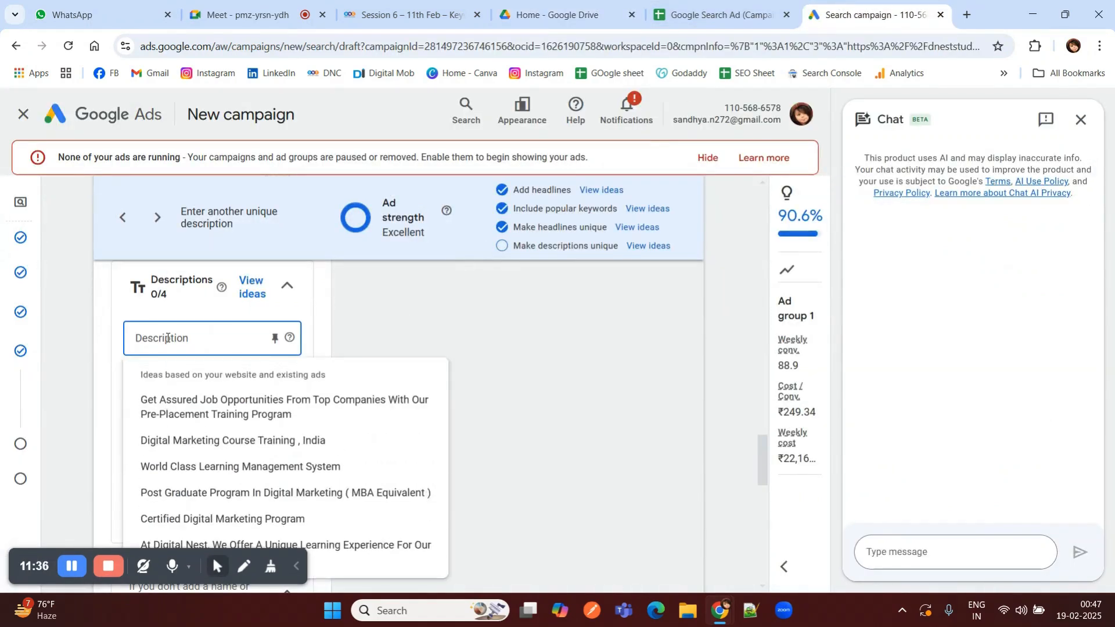
key("ctrl+v")
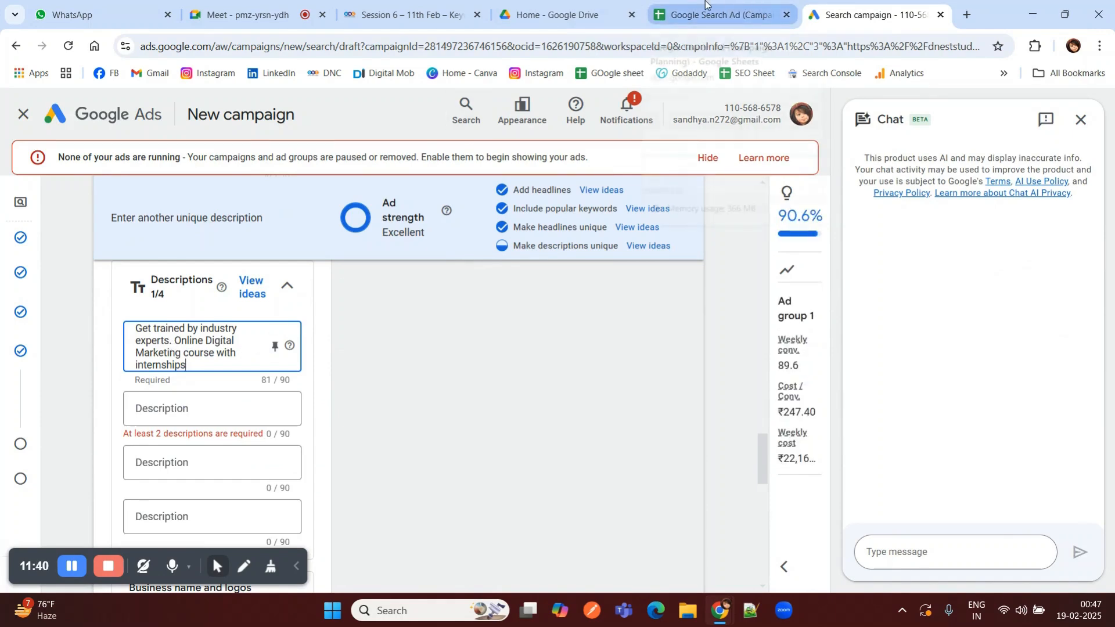
Step: Fill the second description with "Learn from experts with our Online Digital Marketing Course. 100% job assistance!" copied from the planning sheet
left_click(720, 15)
left_click(287, 464)
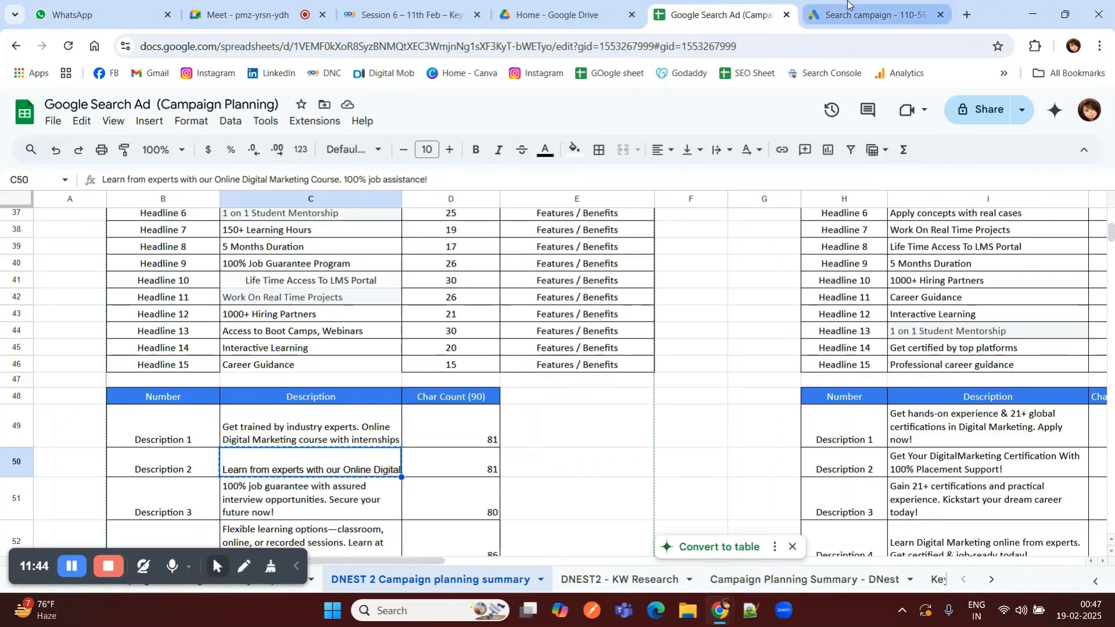
left_click(871, 14)
left_click(195, 408)
key("ctrl+v")
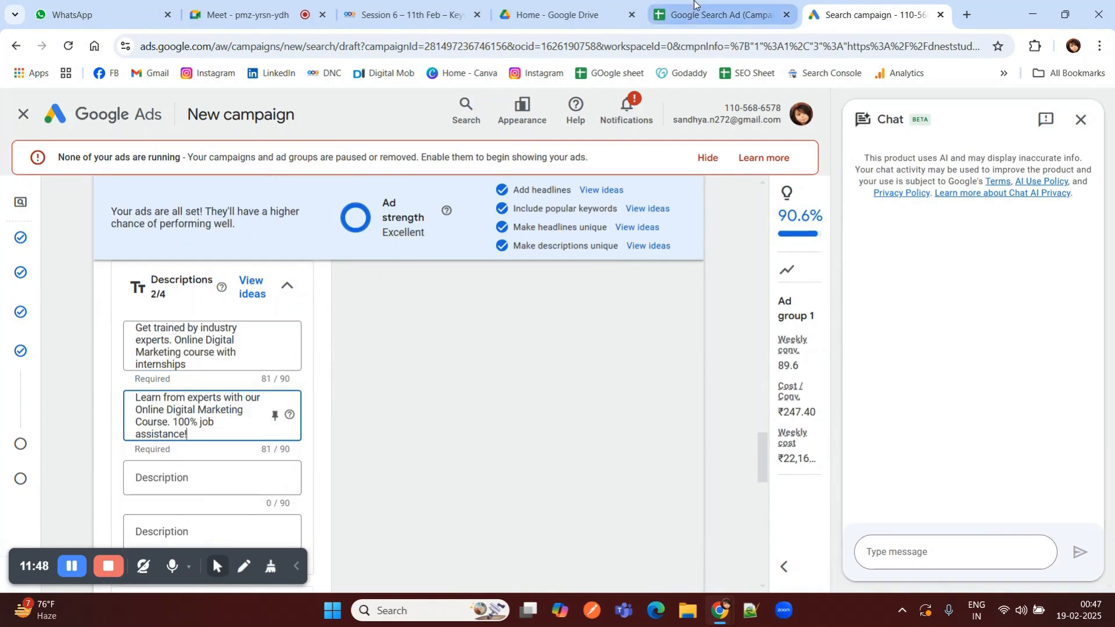
Step: Fill the third description with "100% job guarantee with assured interview opportunities. Secure your future now!" copied from the planning sheet
left_click(720, 14)
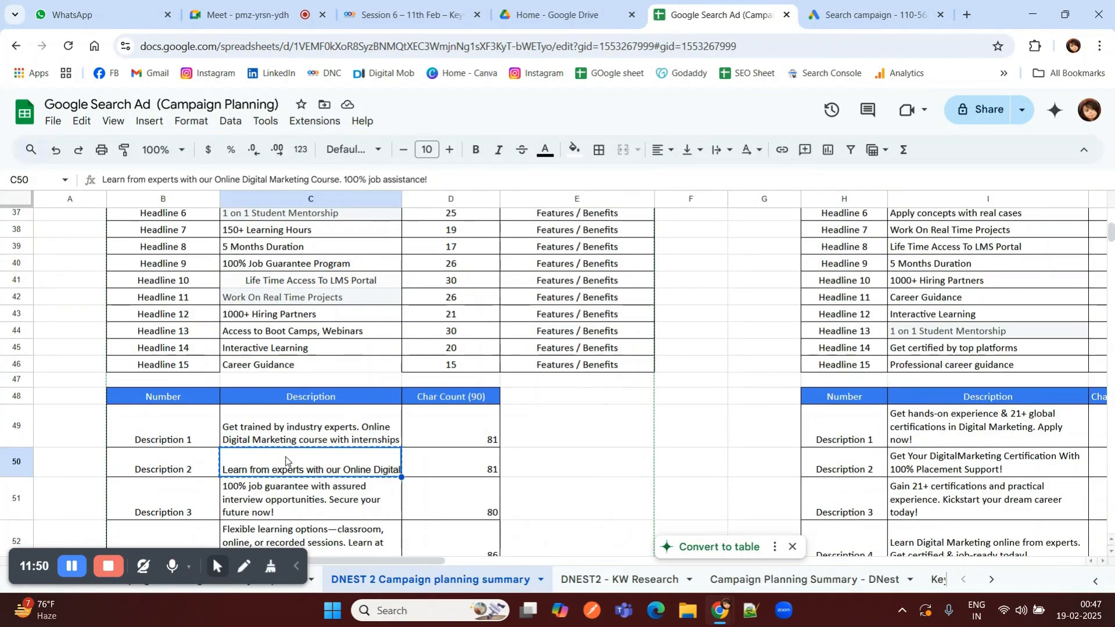
left_click(268, 487)
key("ctrl+c")
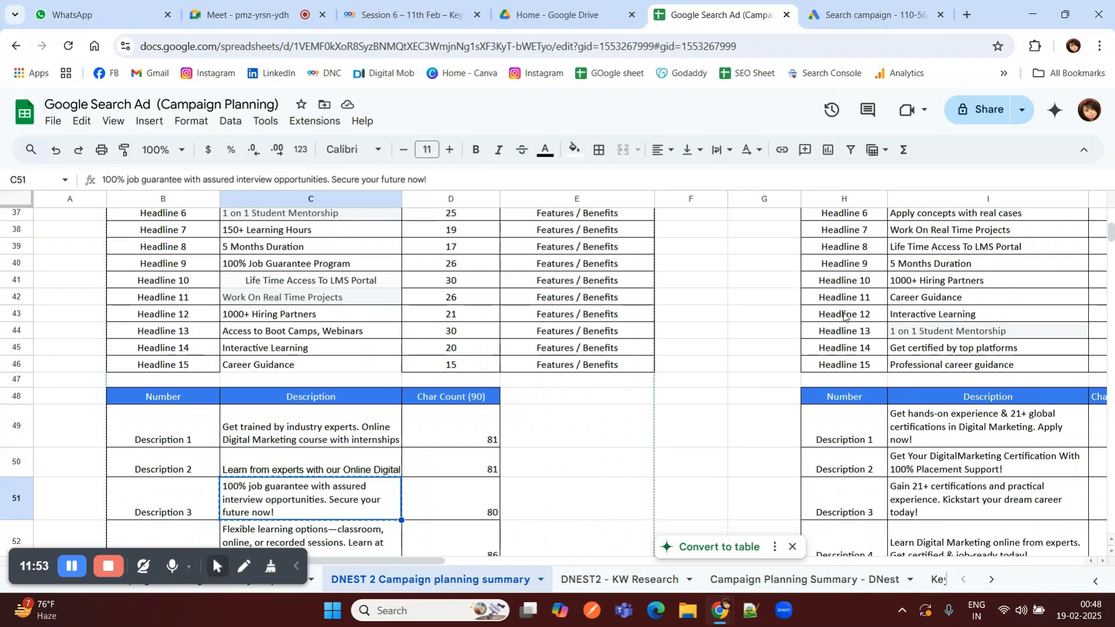
left_click(868, 15)
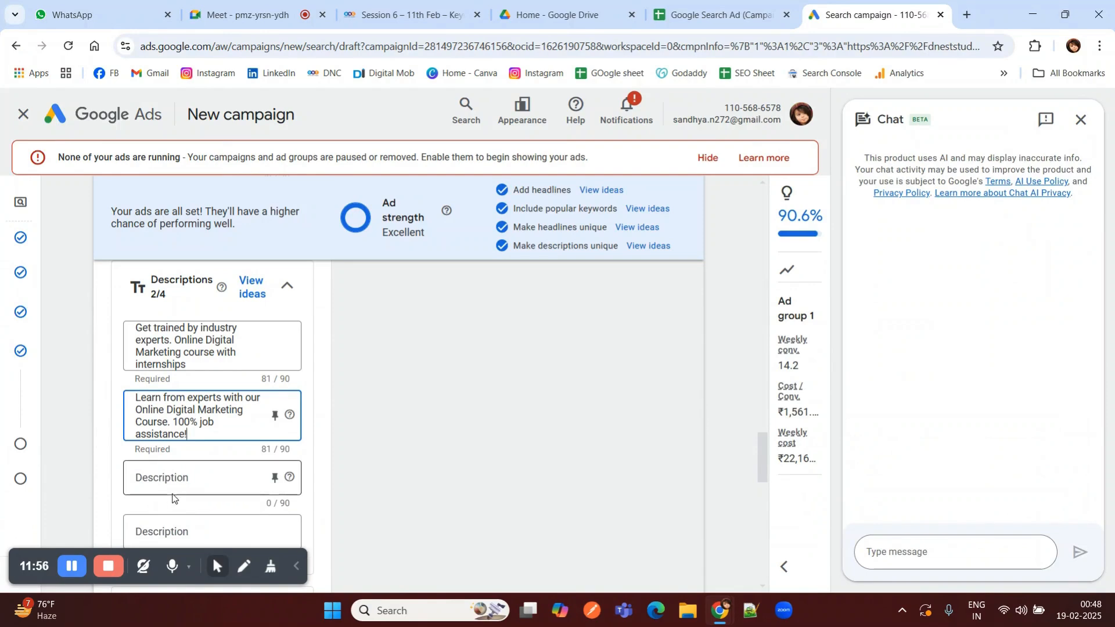
left_click(154, 478)
key("ctrl+v")
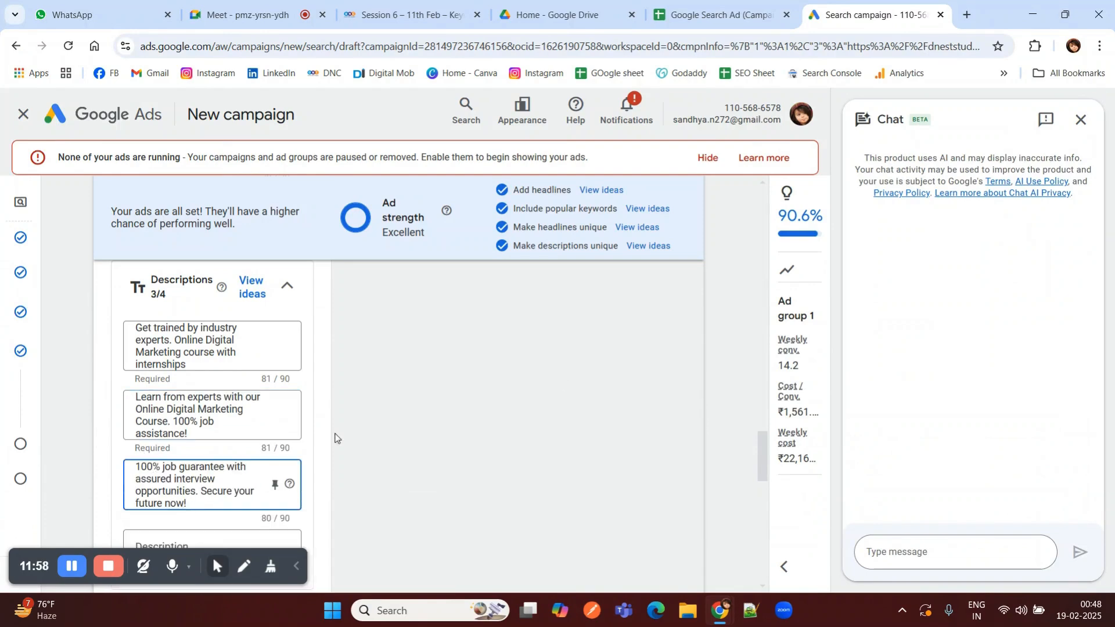
Step: Fill the fourth description with "Flexible learning options—classroom, online, or recorded sessions. Learn at your pace!" copied from the planning sheet
left_click(729, 5)
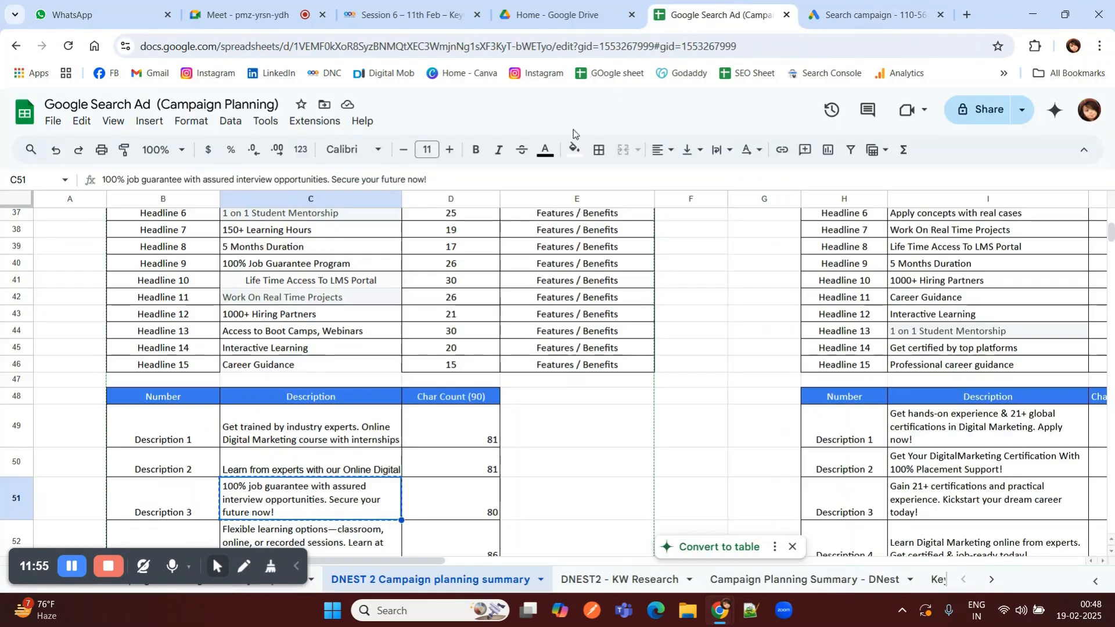
scroll(161, 539, "down", 2)
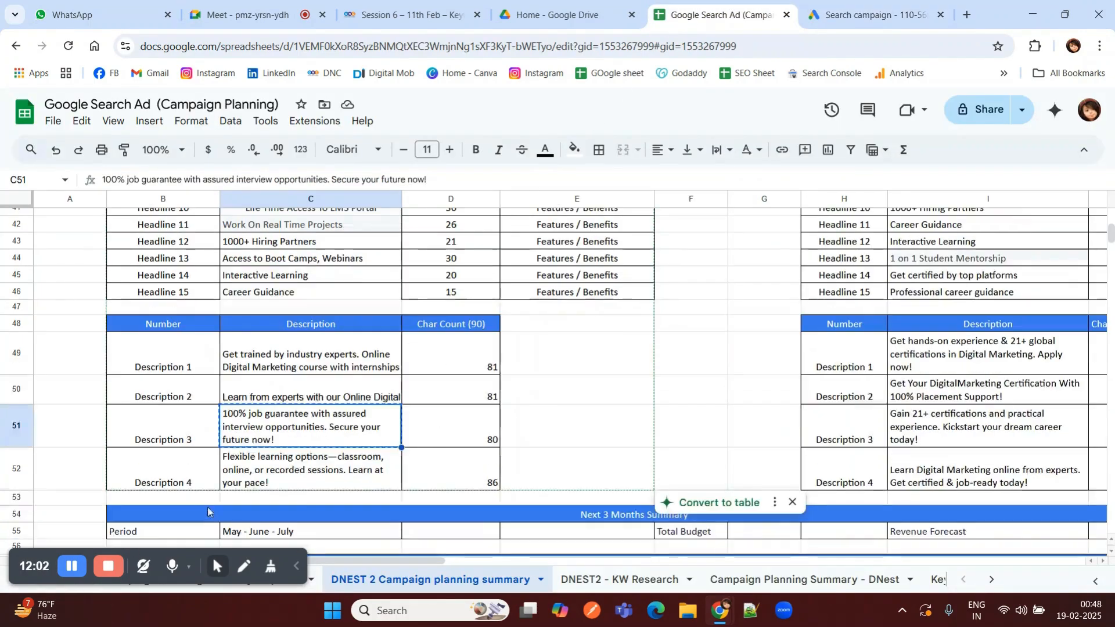
left_click(242, 475)
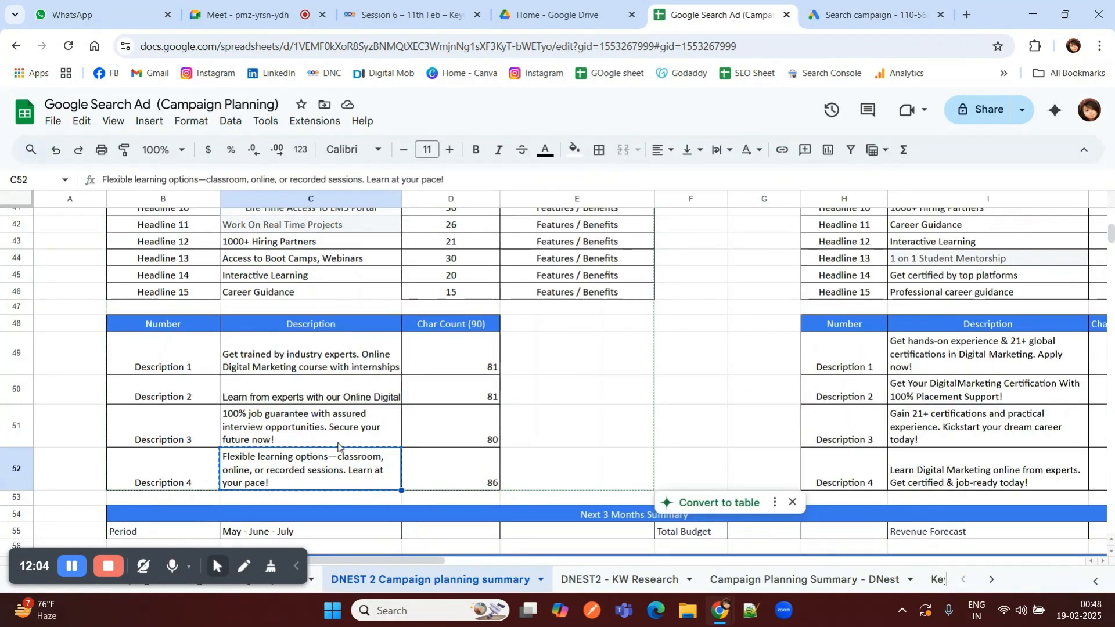
left_click(873, 8)
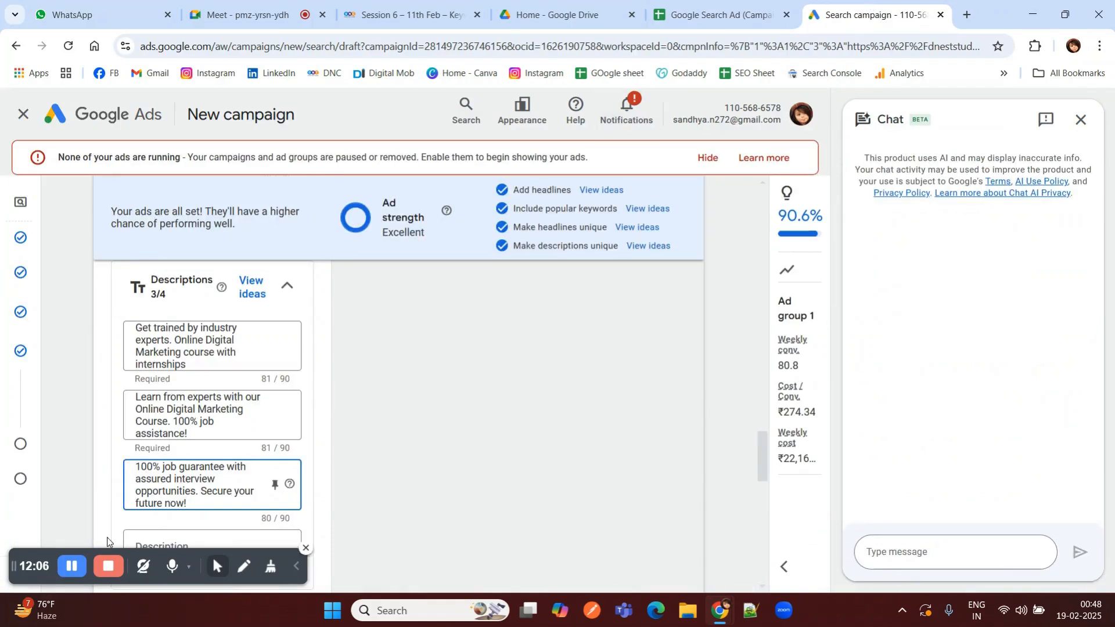
scroll(145, 514, "down", 2)
left_click(162, 400)
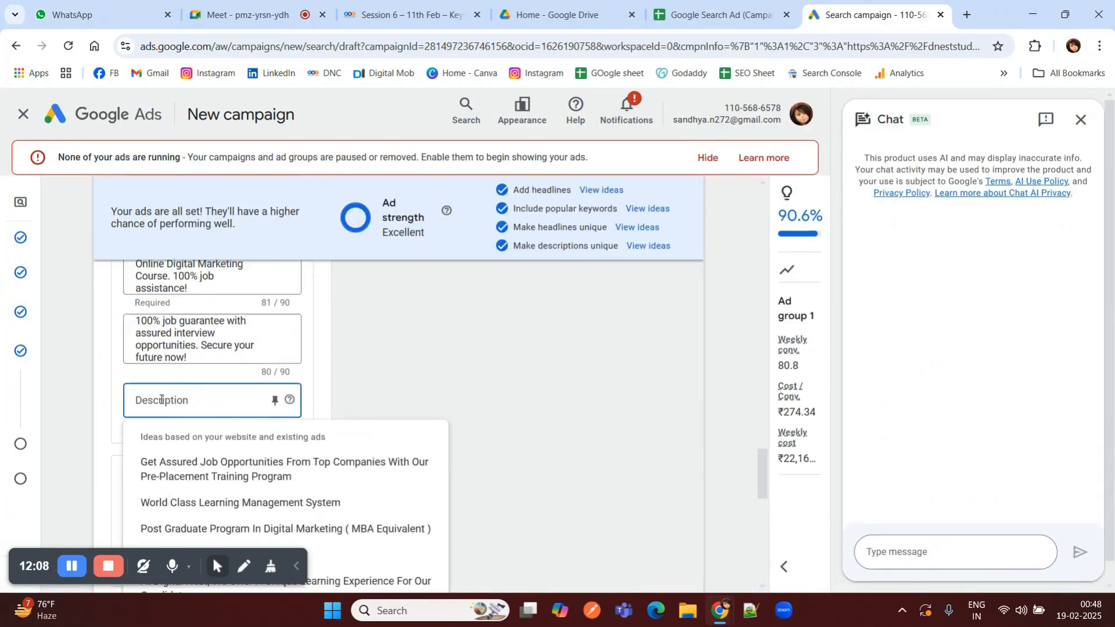
key("ctrl+v")
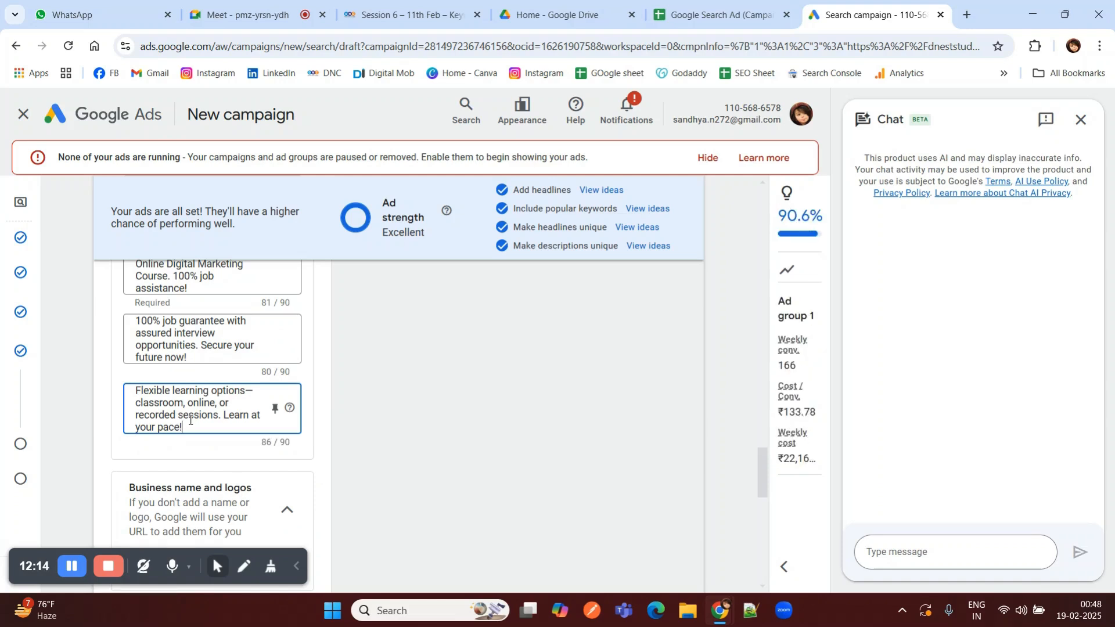
Step: Review the completed ad: its descriptions, headlines, final URL, display path, preview and suggested headline keywords
scroll(191, 420, "up", 2)
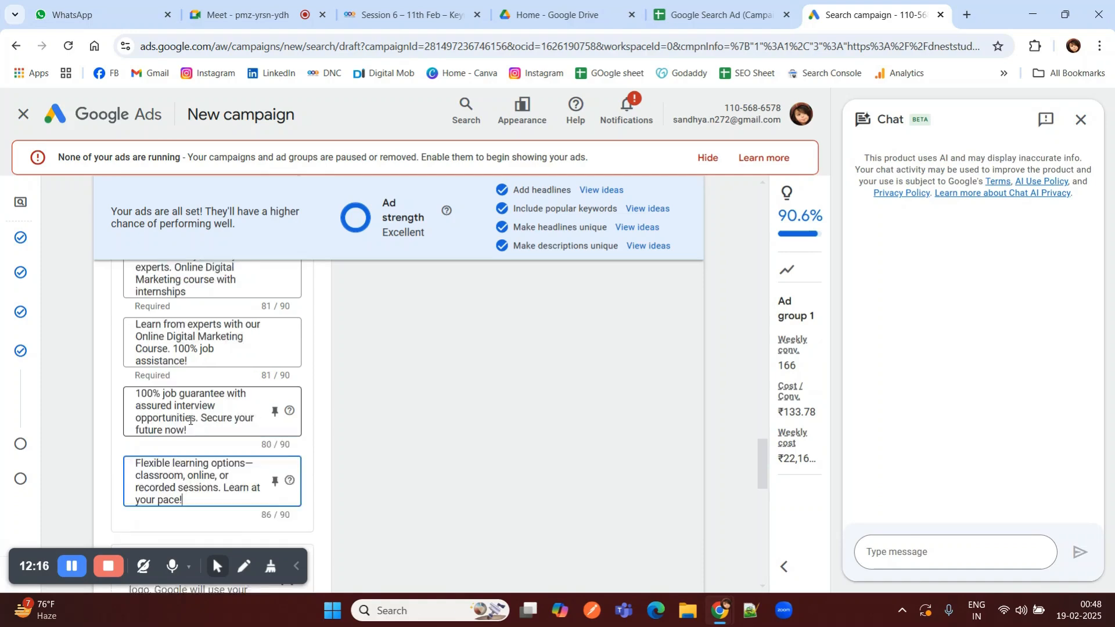
scroll(202, 393, "up", 1)
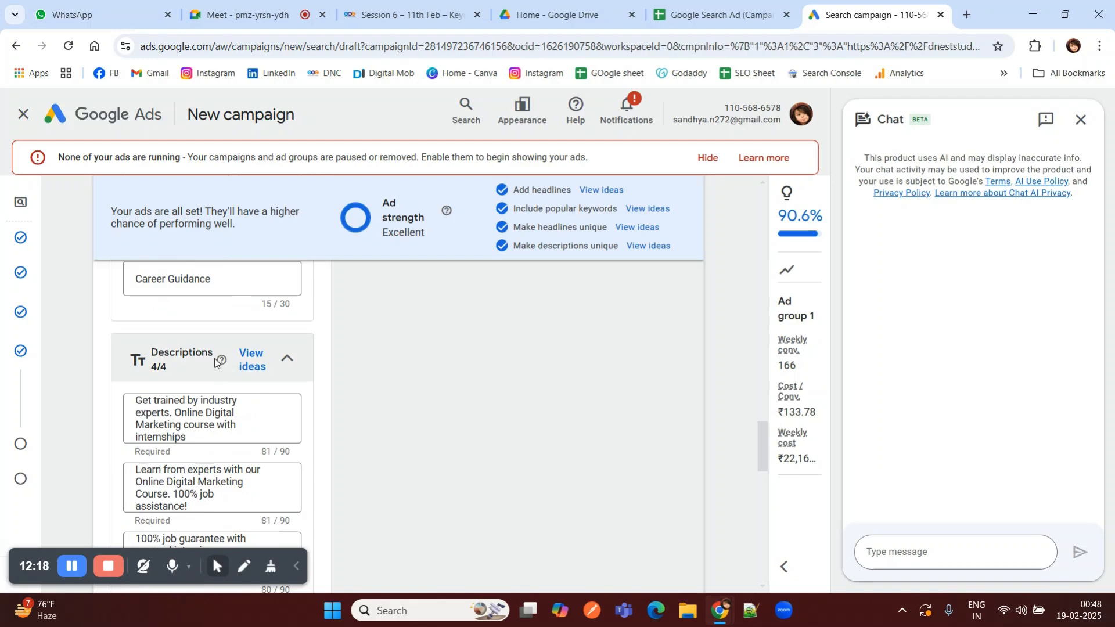
scroll(215, 364, "up", 10)
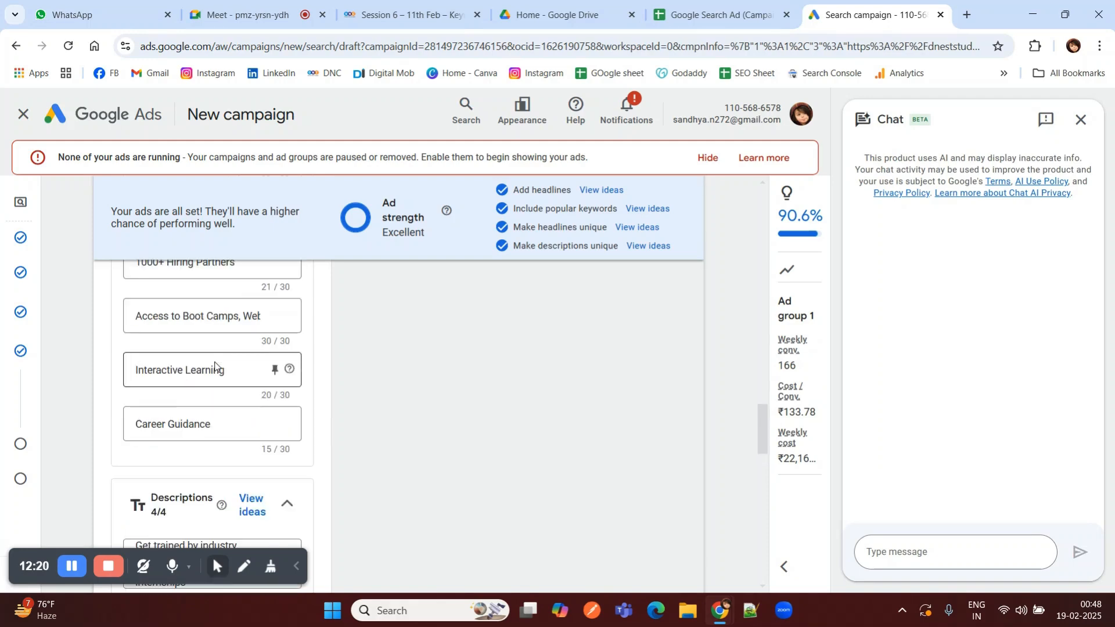
scroll(215, 364, "up", 8)
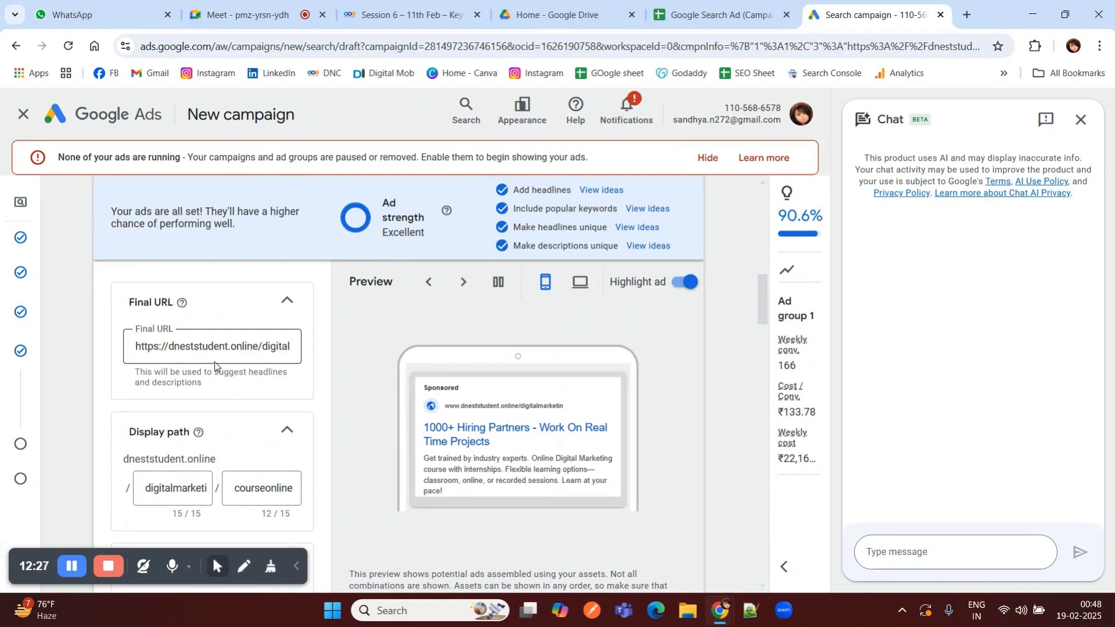
scroll(214, 364, "down", 5)
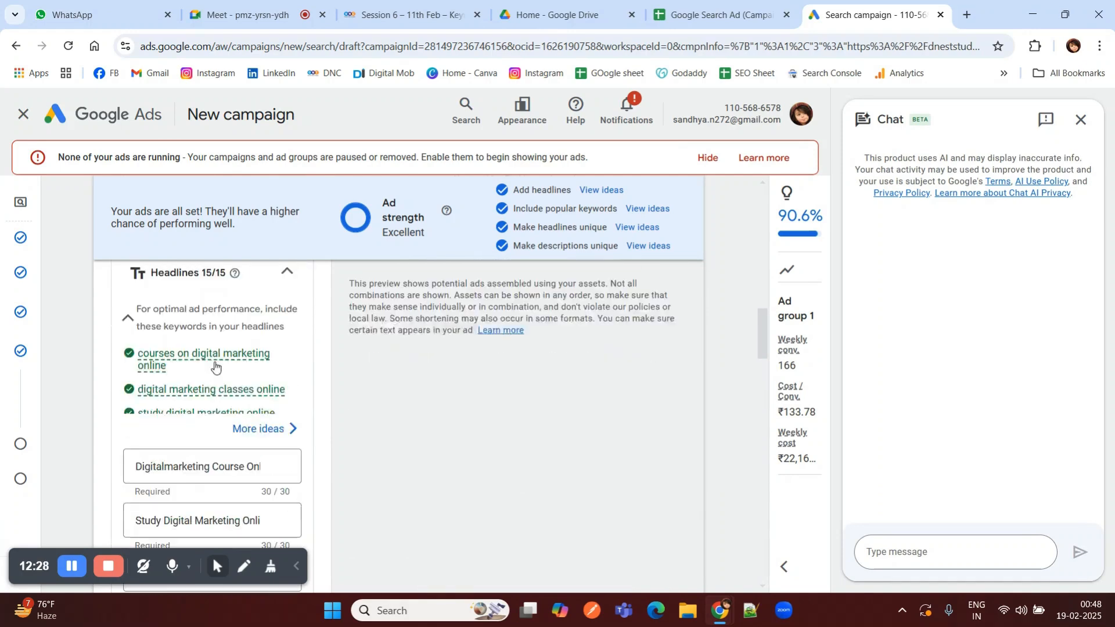
mouse_move(215, 365)
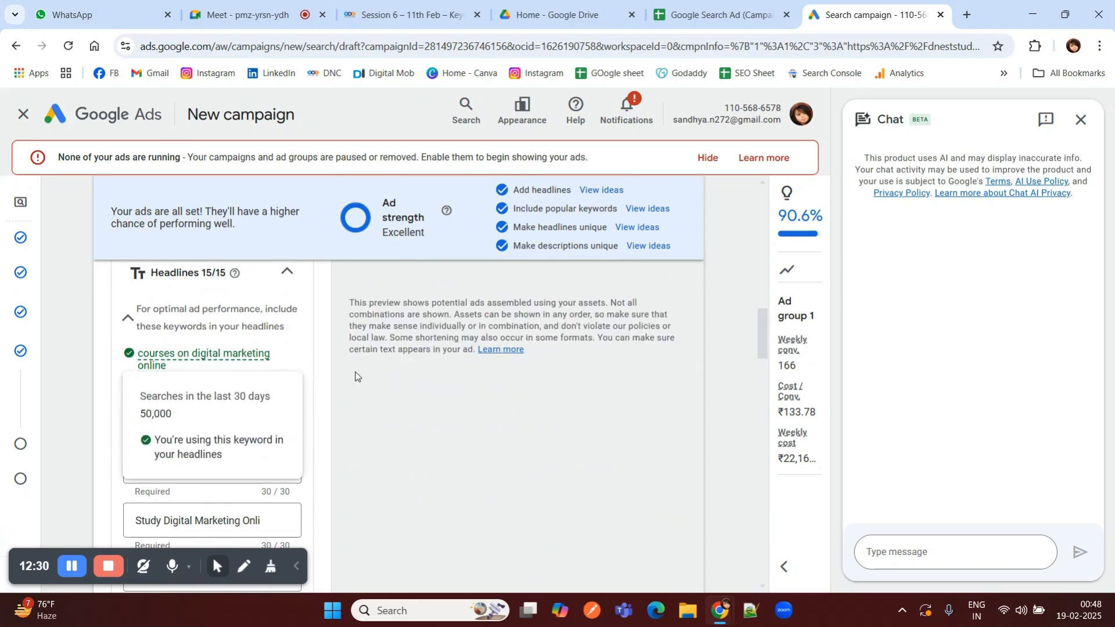
scroll(352, 376, "down", 3)
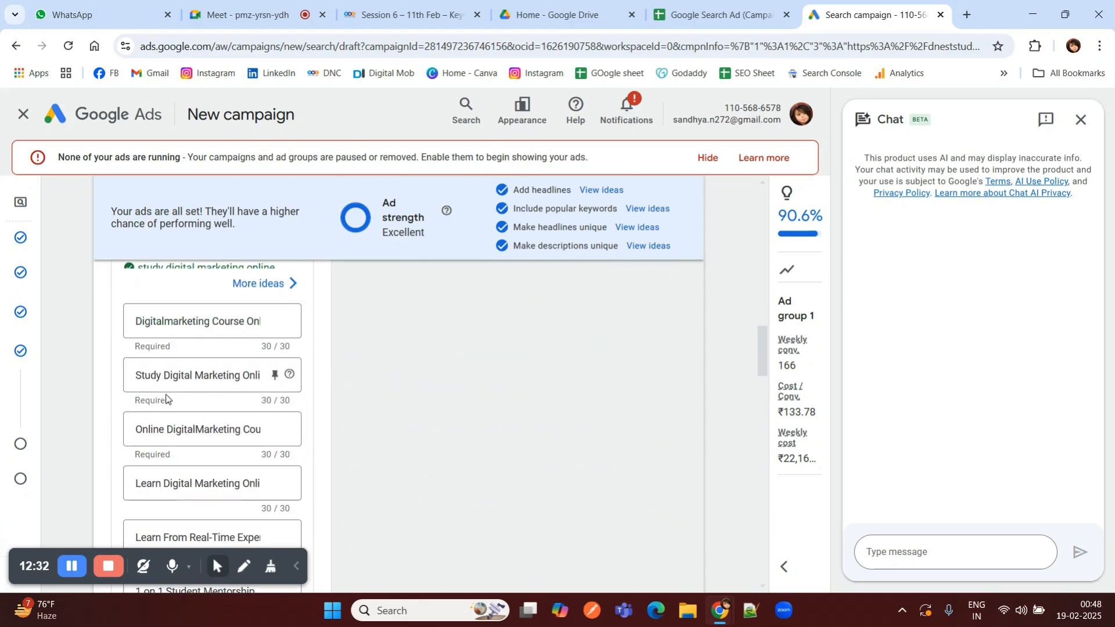
scroll(283, 378, "up", 1)
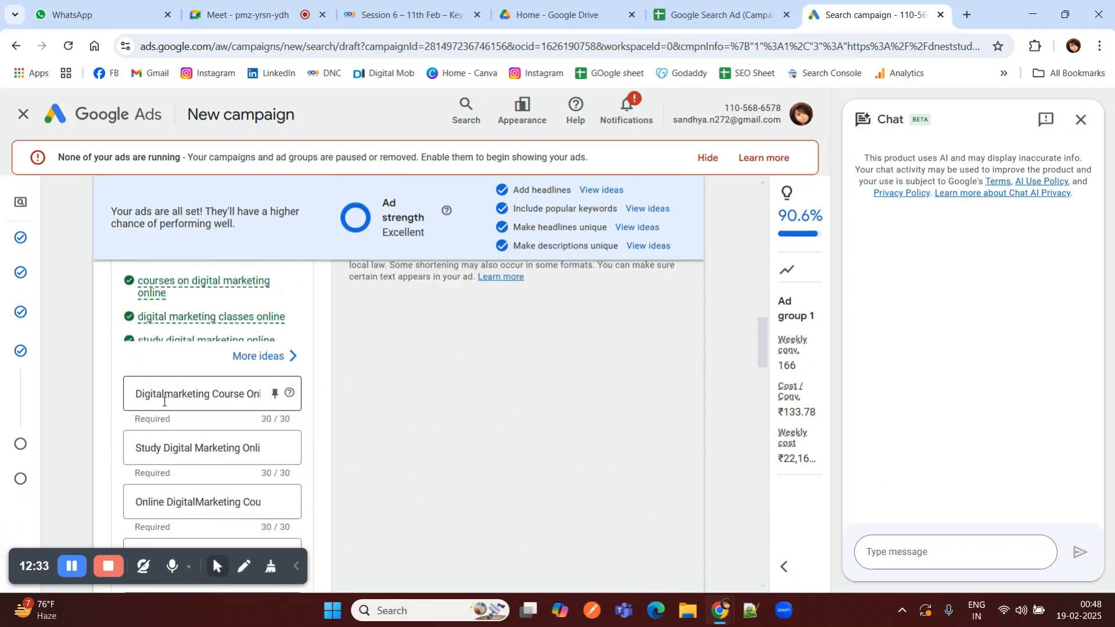
Step: Pin the first two headlines, starting "Digitalmarketing Course" and "Study Digital Marketing", to show only in position 1
left_click(274, 396)
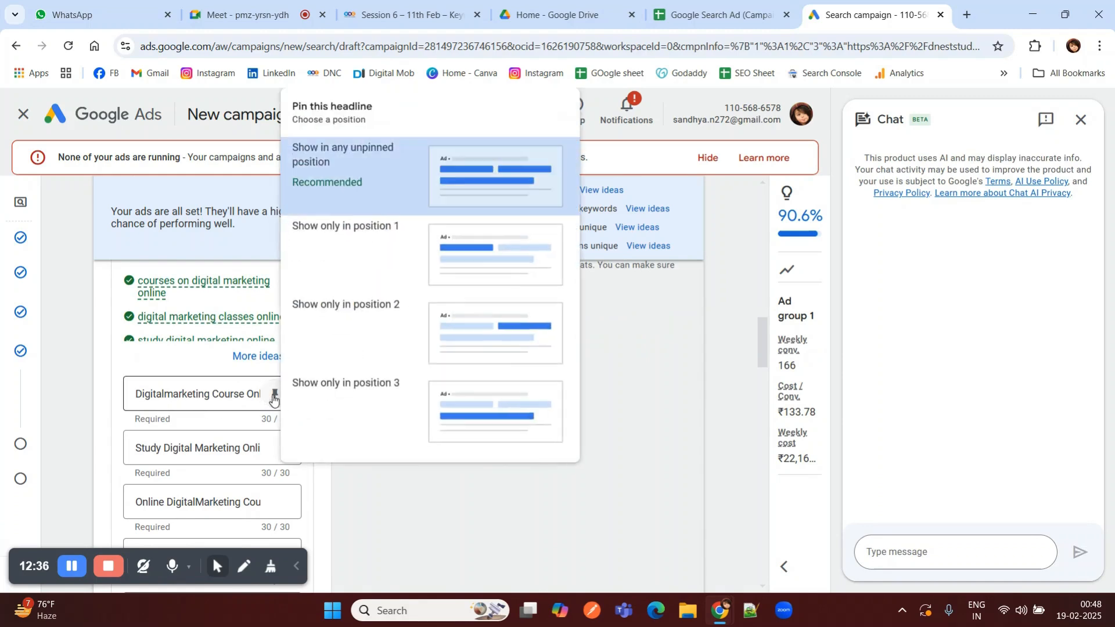
left_click(331, 240)
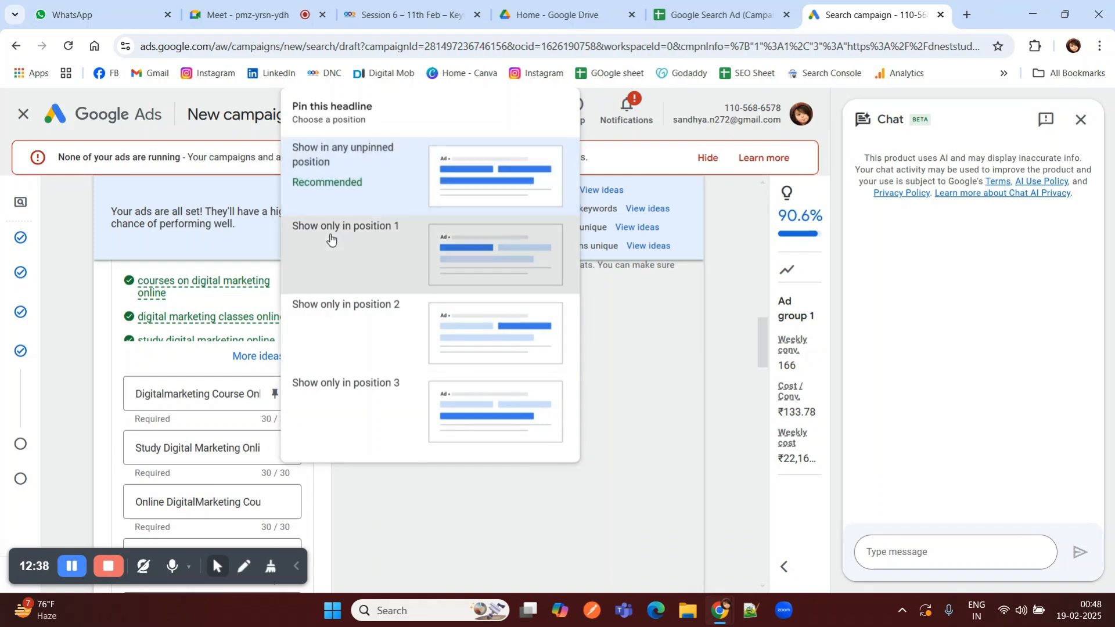
scroll(278, 366, "down", 1)
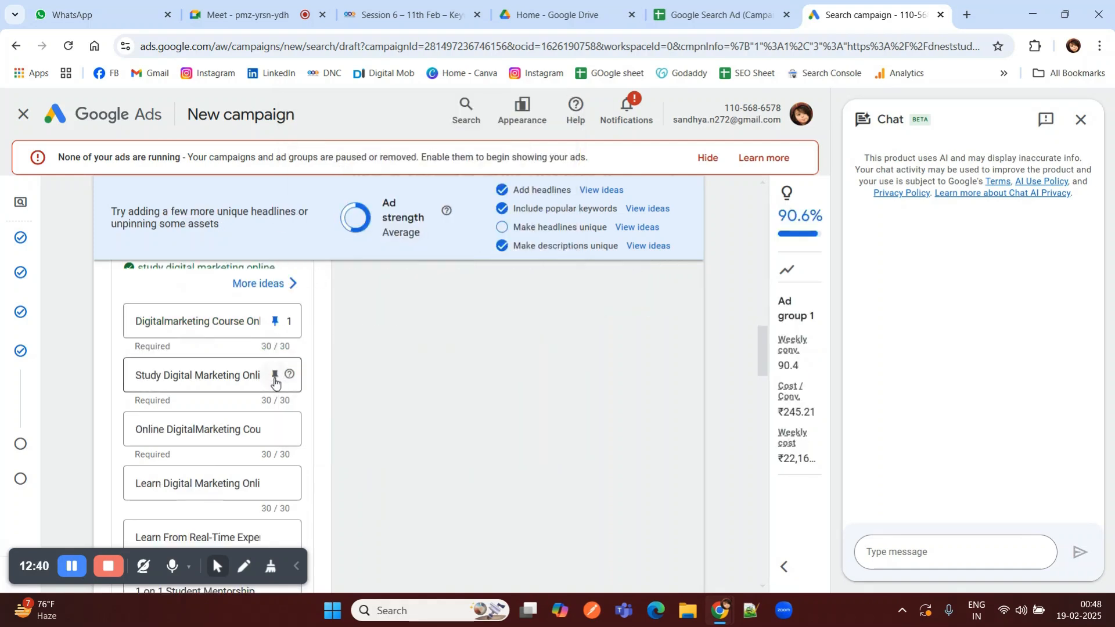
left_click(274, 377)
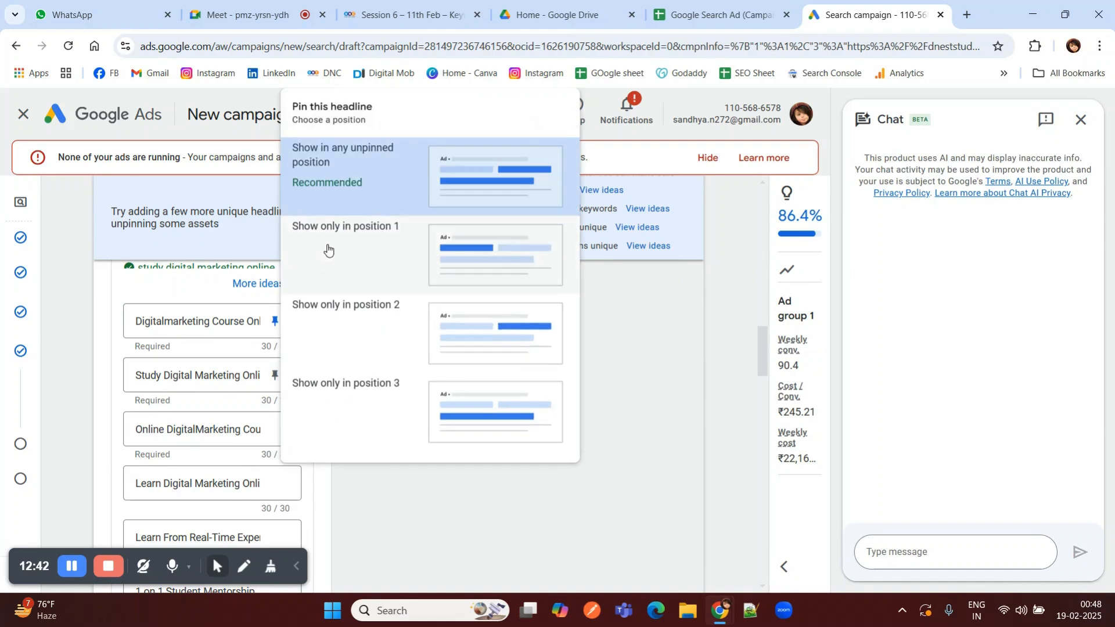
left_click(336, 231)
Step: Pin the third and fourth headlines, starting "Online DigitalMarketing" and "Learn Digital Marketing", to show only in position 1
scroll(250, 372, "down", 1)
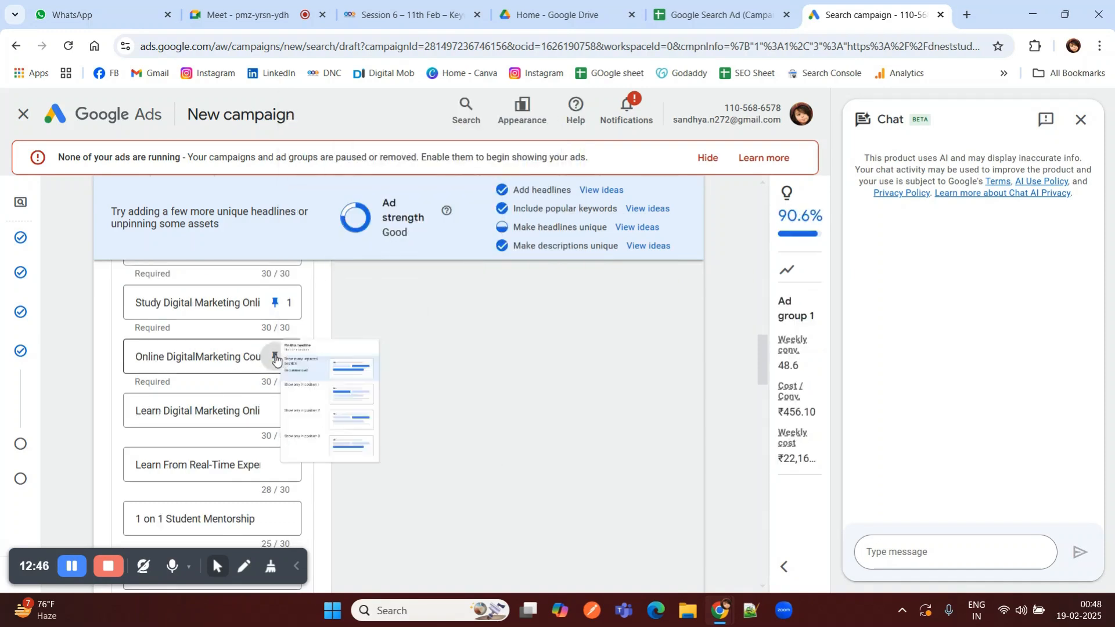
left_click(276, 358)
left_click(335, 251)
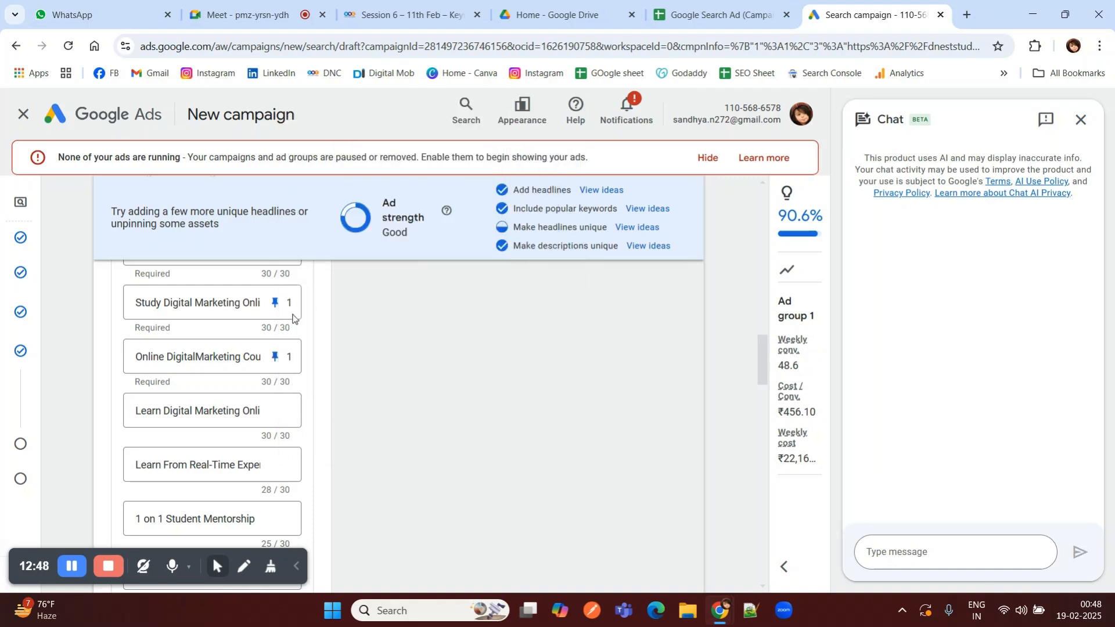
left_click(273, 410)
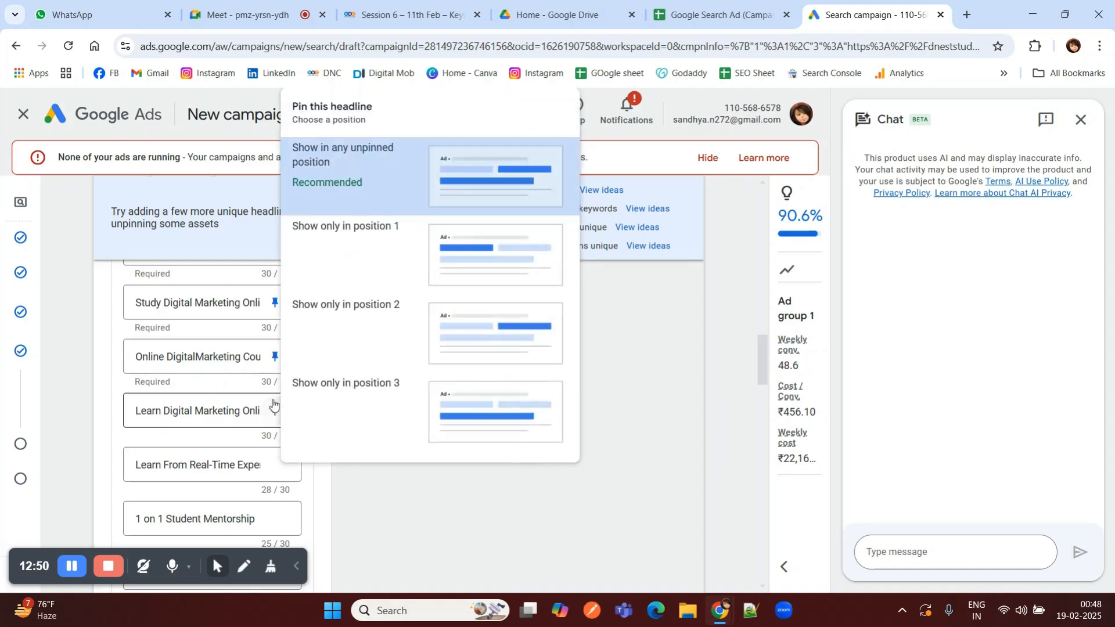
left_click(347, 251)
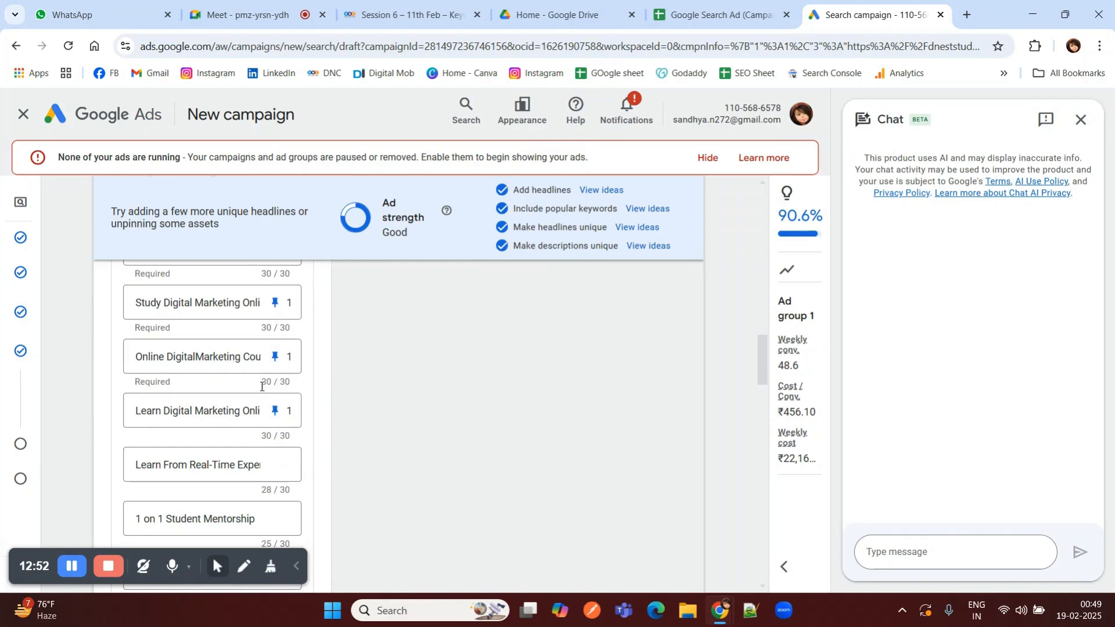
Step: Pin the first description, "Get trained by industry experts", to show only in position 1
scroll(279, 372, "down", 3)
scroll(219, 398, "down", 1)
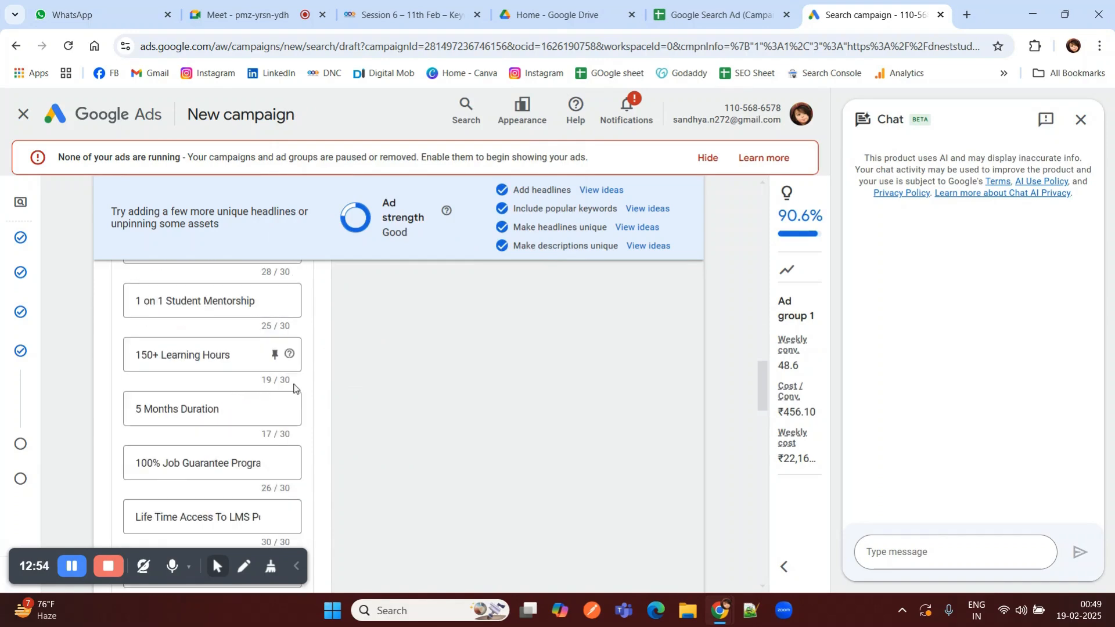
scroll(317, 384, "down", 10)
scroll(317, 384, "down", 1)
mouse_move(262, 350)
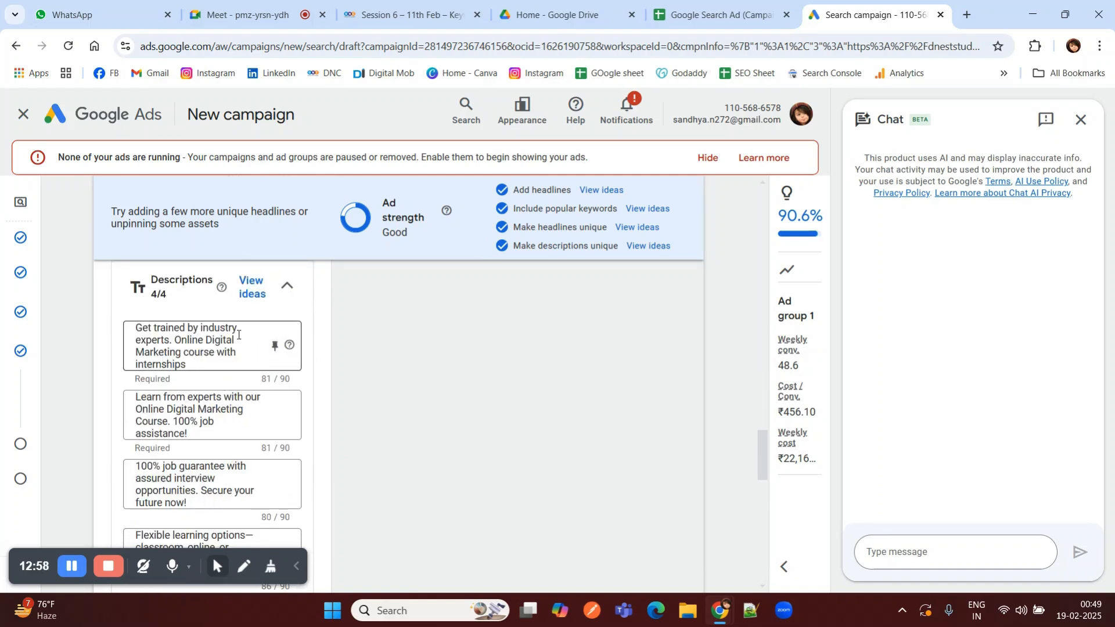
left_click(273, 349)
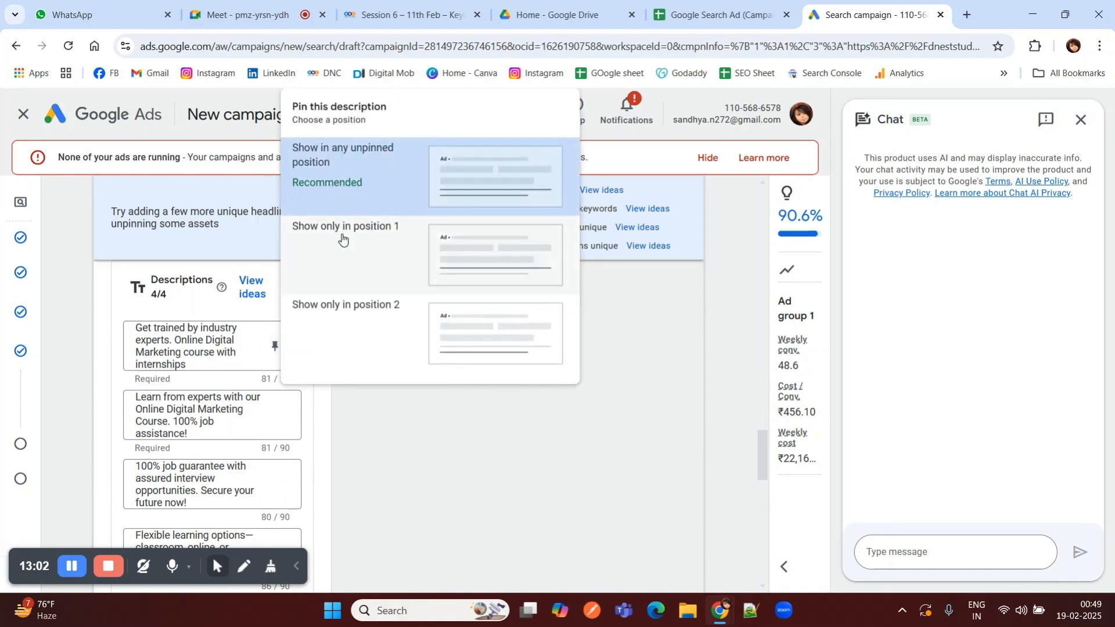
left_click(342, 238)
Step: Pin the second description, "Learn from experts with our Online Digital Marketing Course", to position 1
scroll(205, 387, "down", 1)
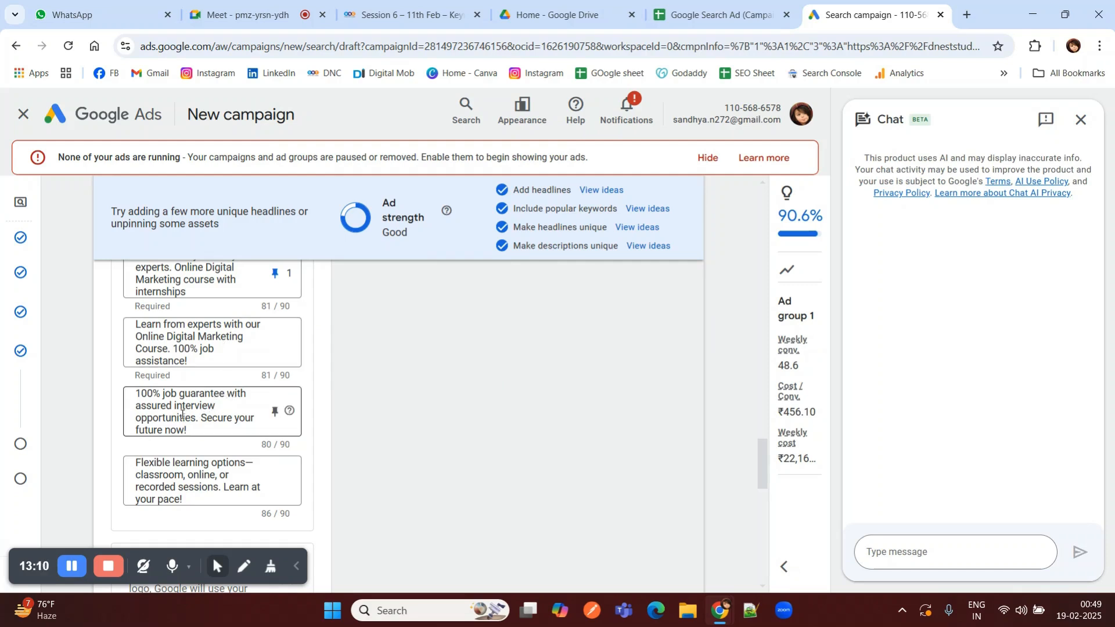
scroll(184, 414, "up", 1)
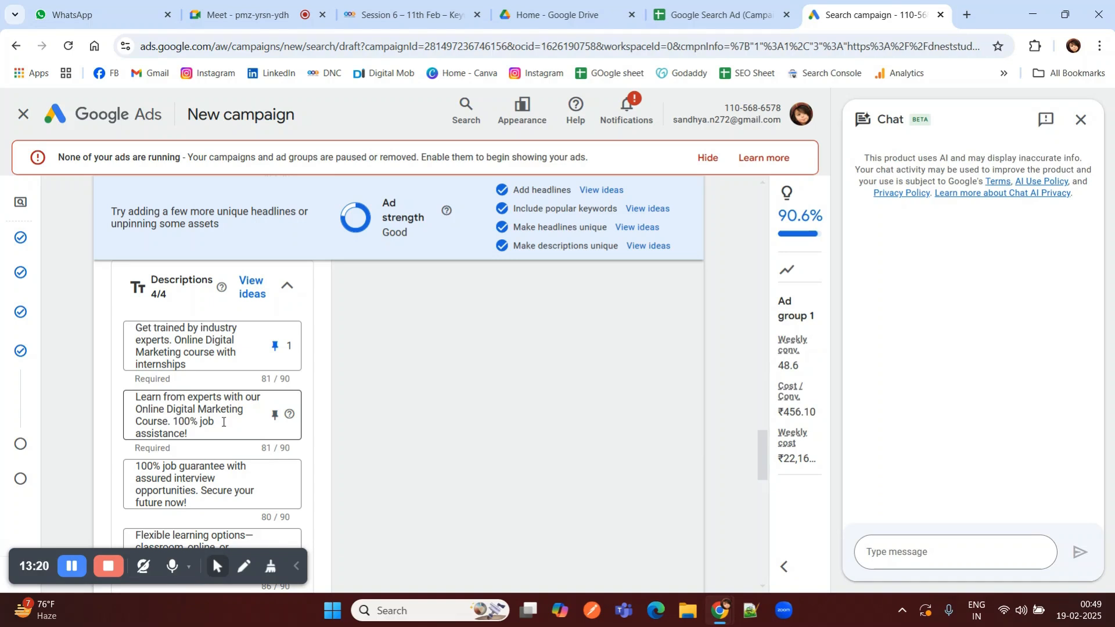
scroll(223, 422, "down", 1)
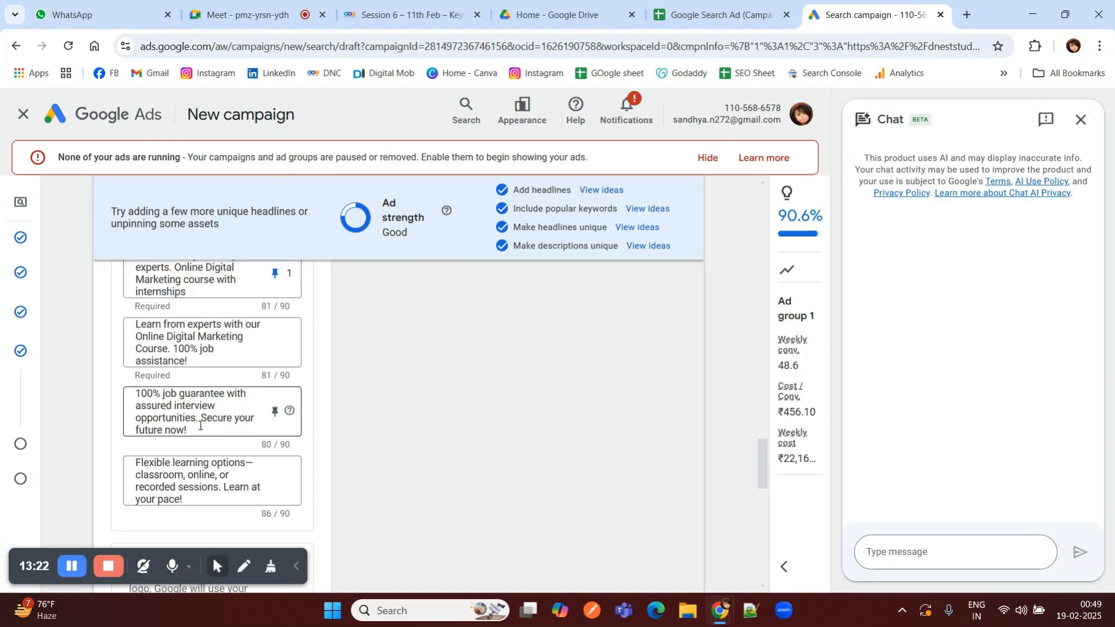
left_click(276, 342)
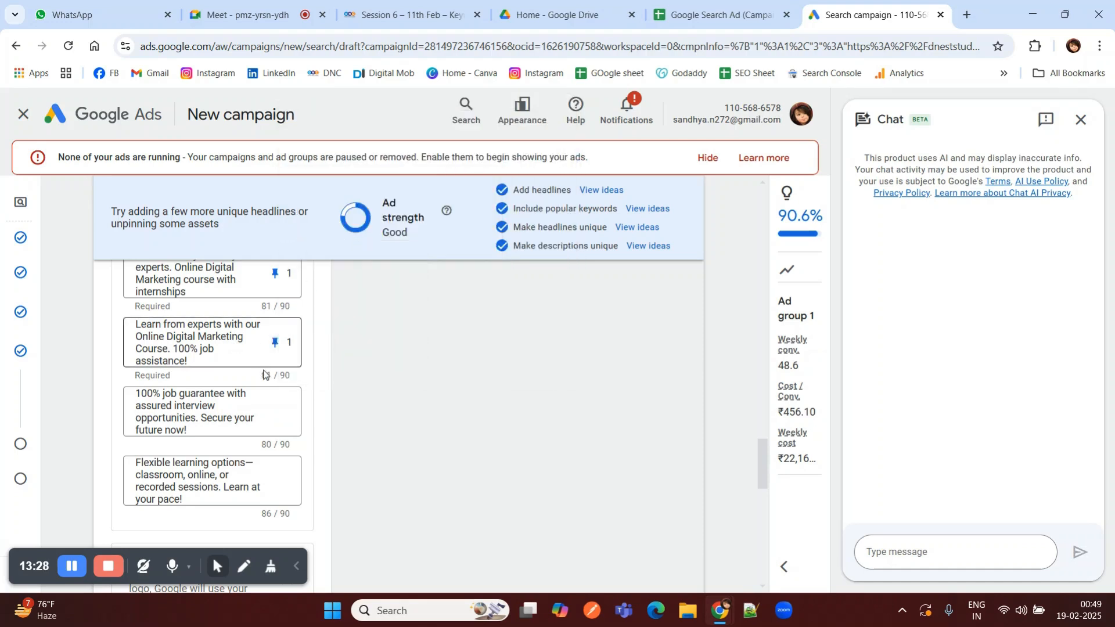
Step: Review the ad's completed headlines and descriptions, their pins, the display path and the ad preview
scroll(224, 432, "down", 1)
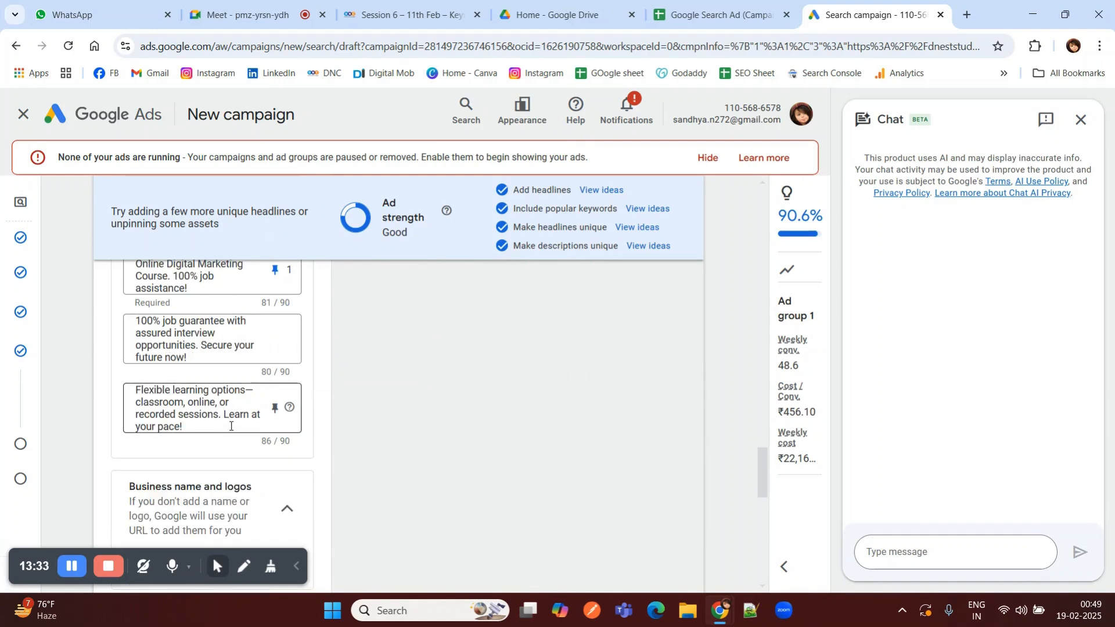
scroll(231, 425, "down", 1)
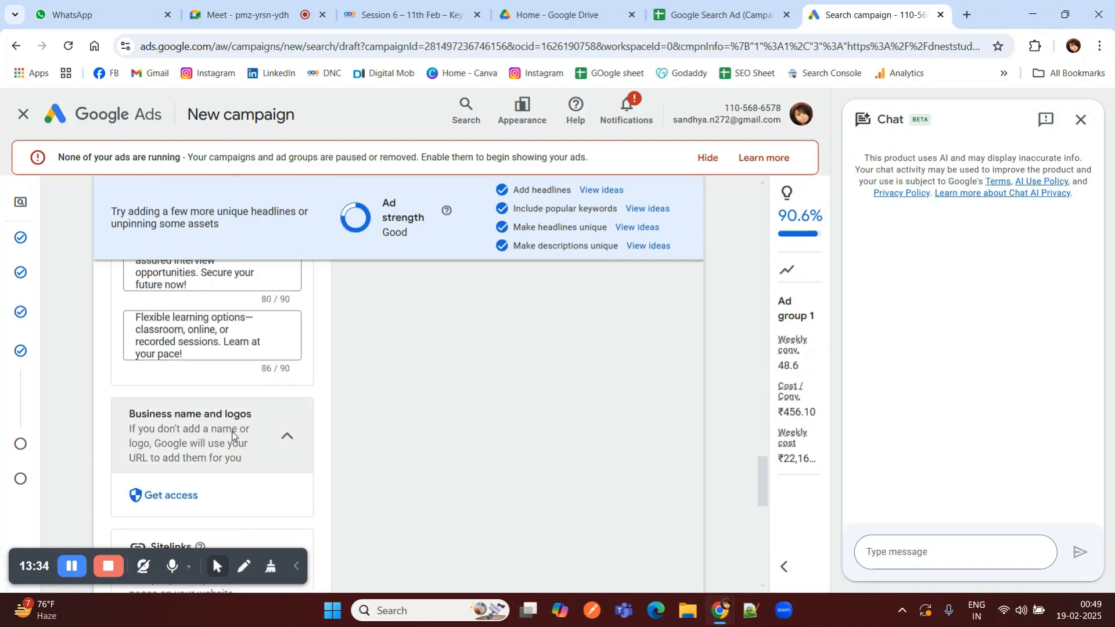
scroll(250, 428, "down", 3)
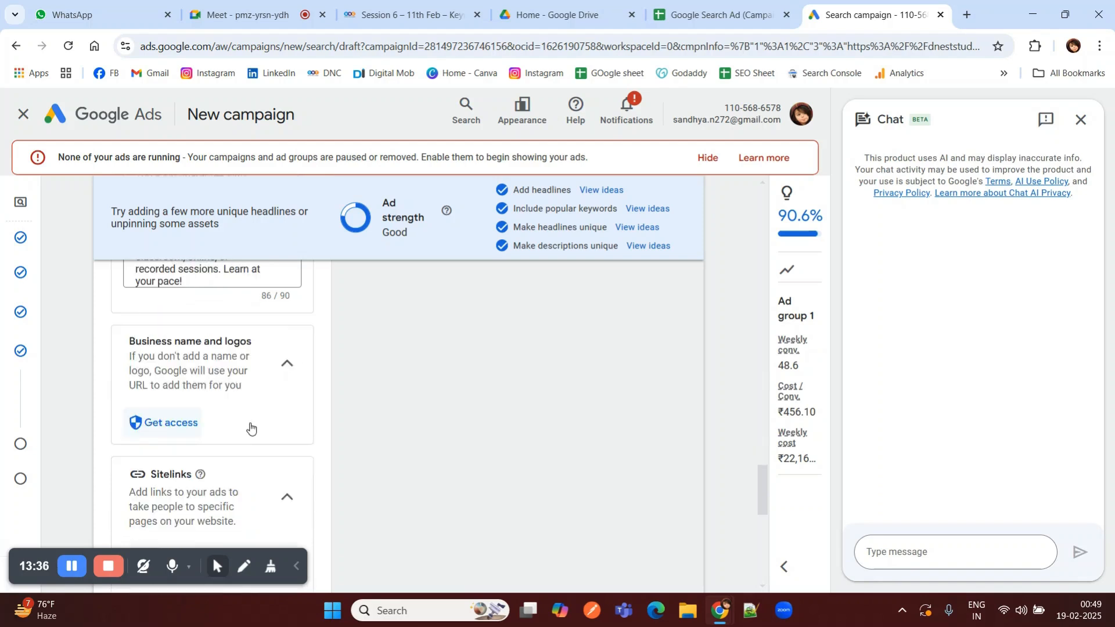
scroll(250, 428, "up", 10)
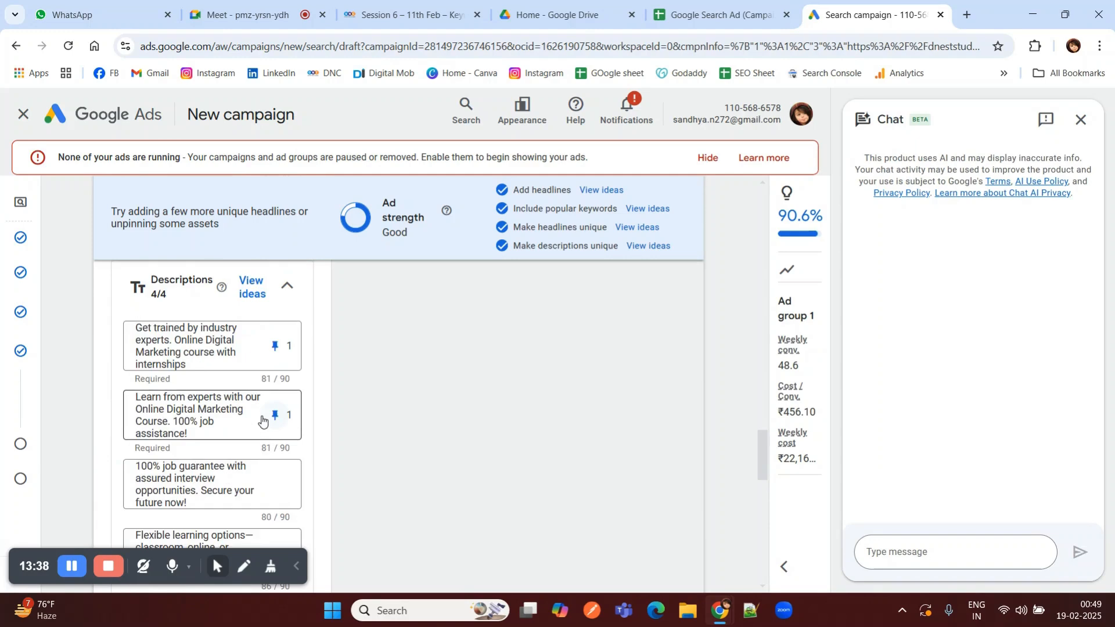
scroll(257, 383, "up", 8)
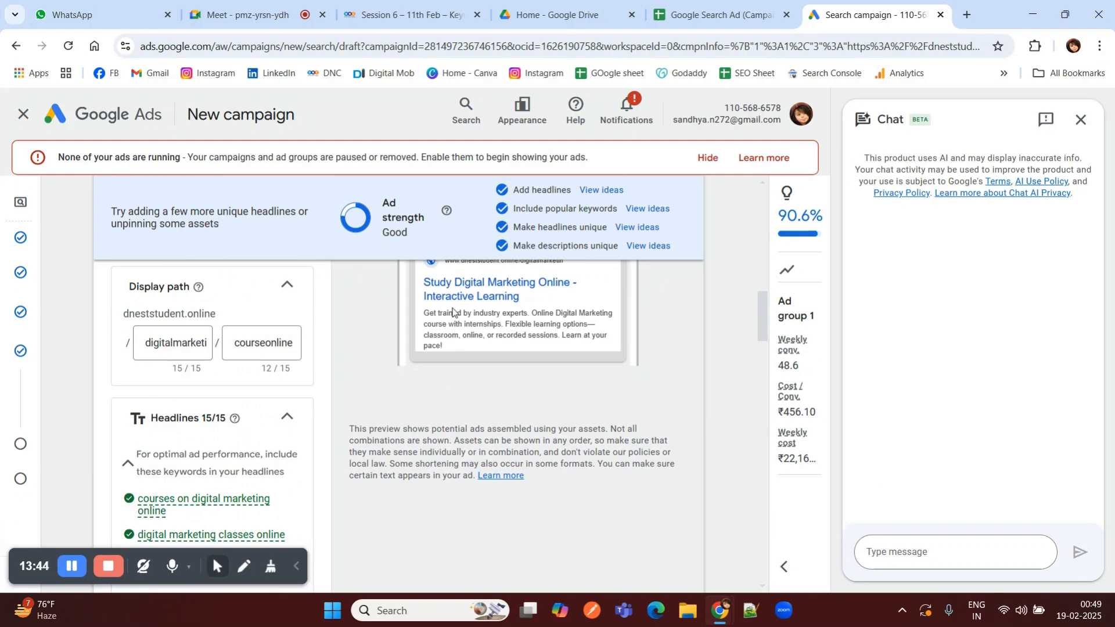
scroll(156, 394, "down", 6)
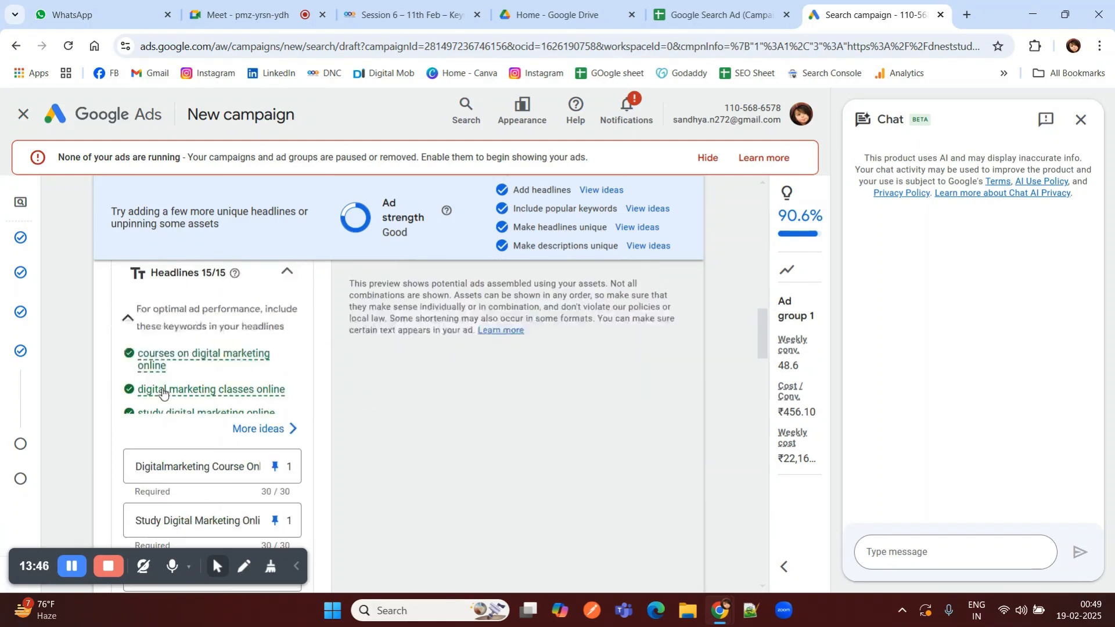
scroll(358, 401, "down", 15)
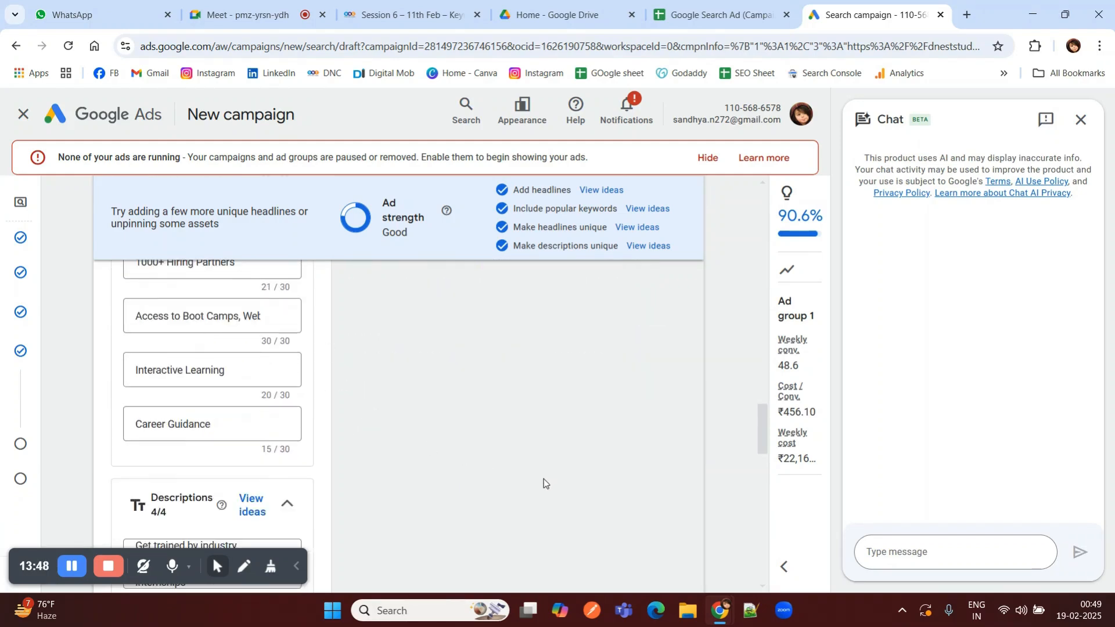
Step: Finish the ad without adding sitelinks or callouts and continue to the campaign's budget settings
scroll(438, 497, "down", 5)
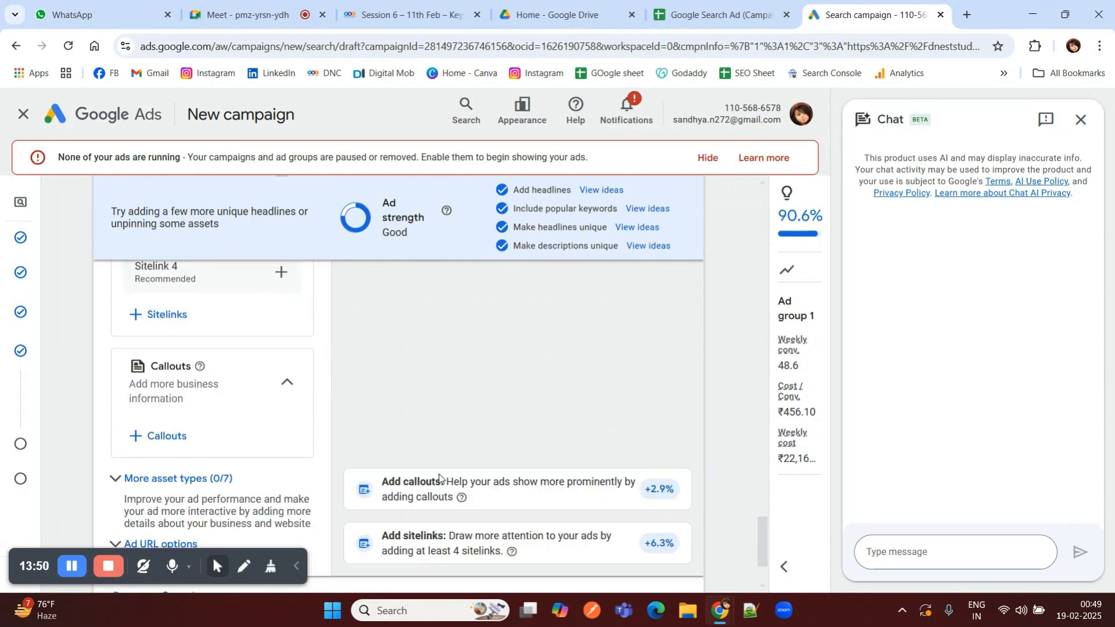
scroll(485, 454, "down", 2)
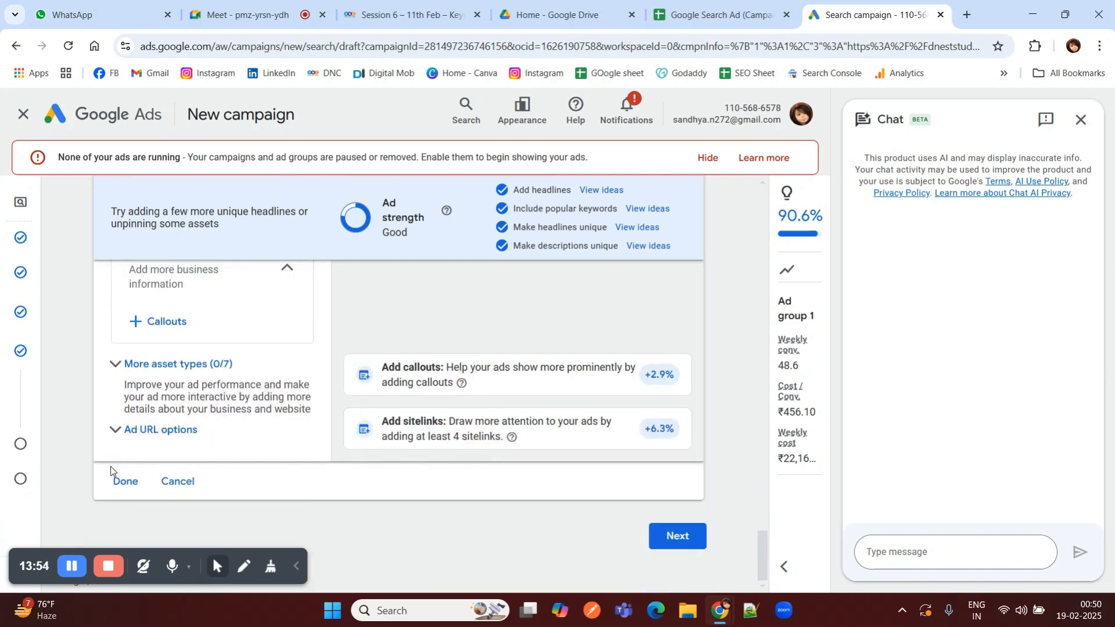
left_click(124, 481)
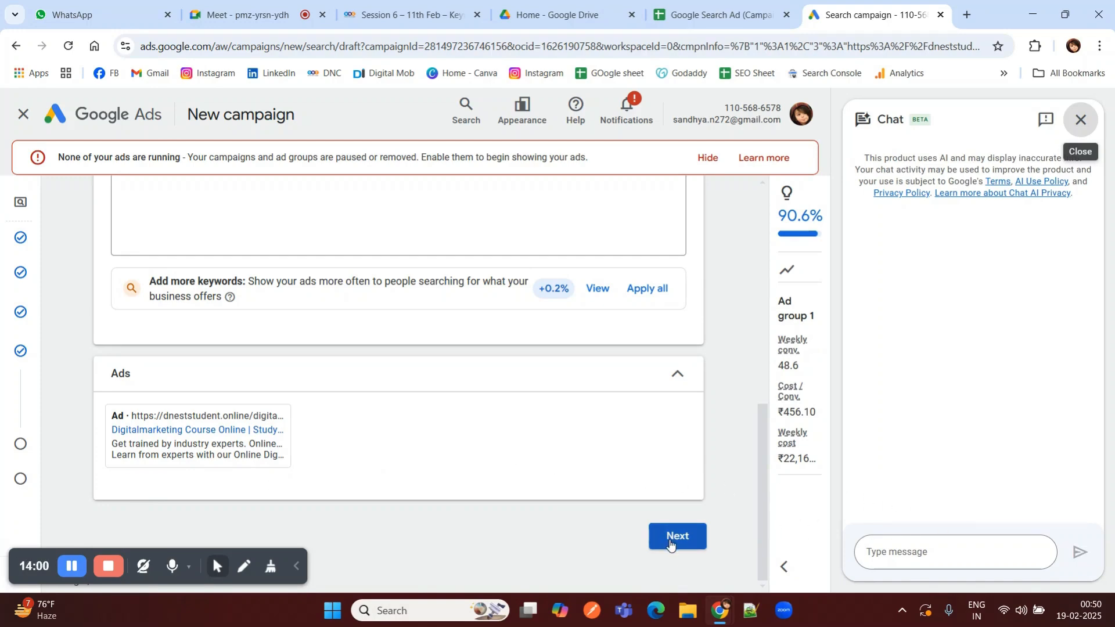
left_click(666, 536)
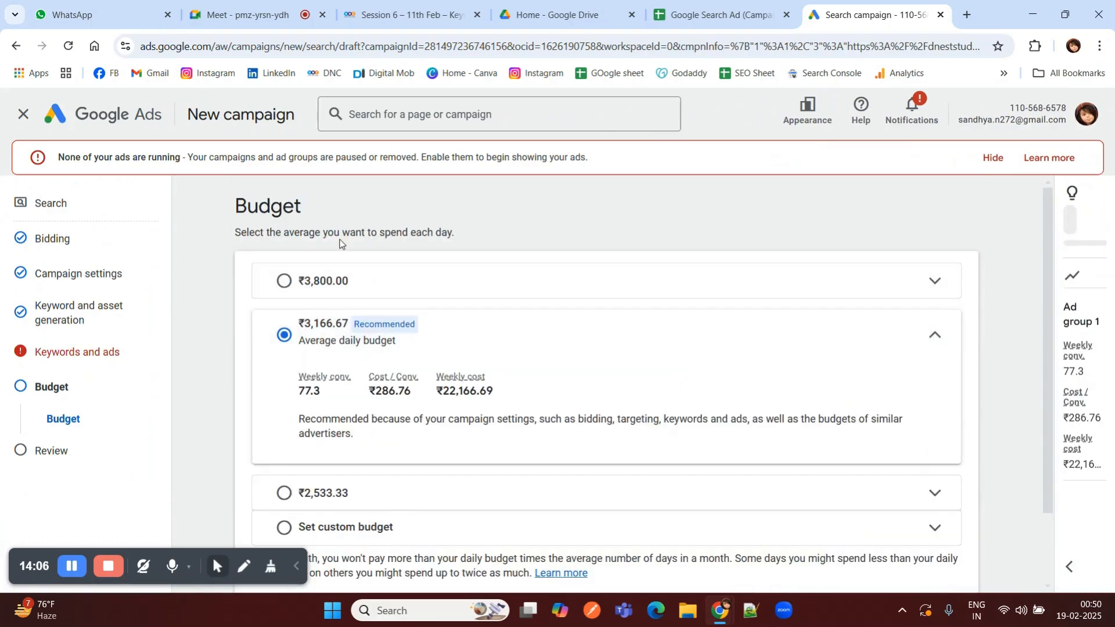
Step: Set a custom average daily budget of ₹100 for the campaign and proceed to the final review
scroll(363, 248, "down", 2)
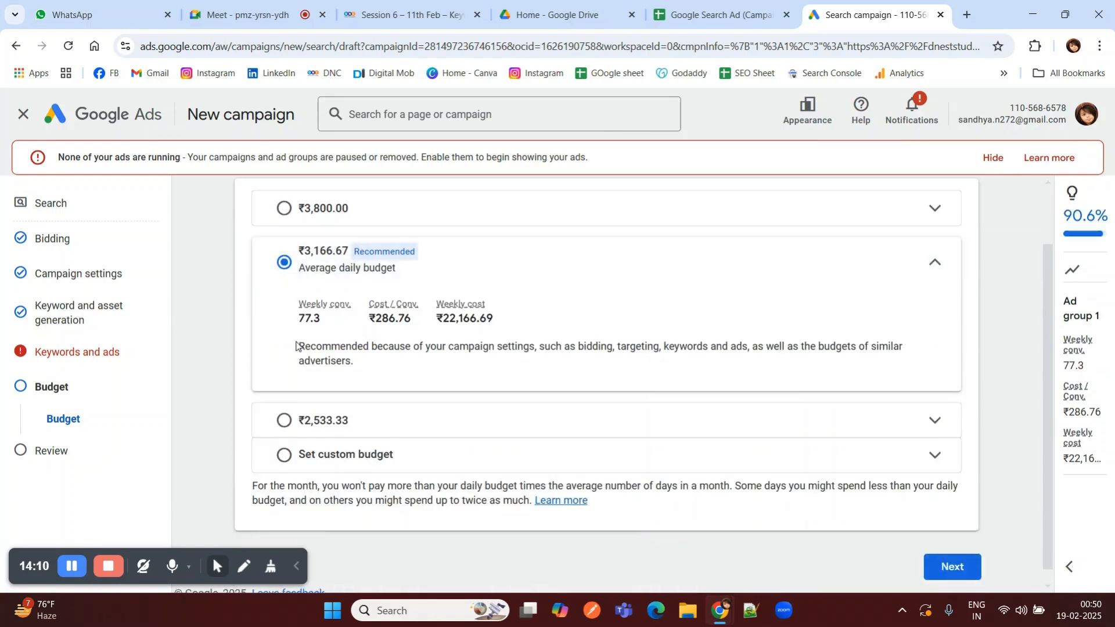
scroll(279, 360, "up", 2)
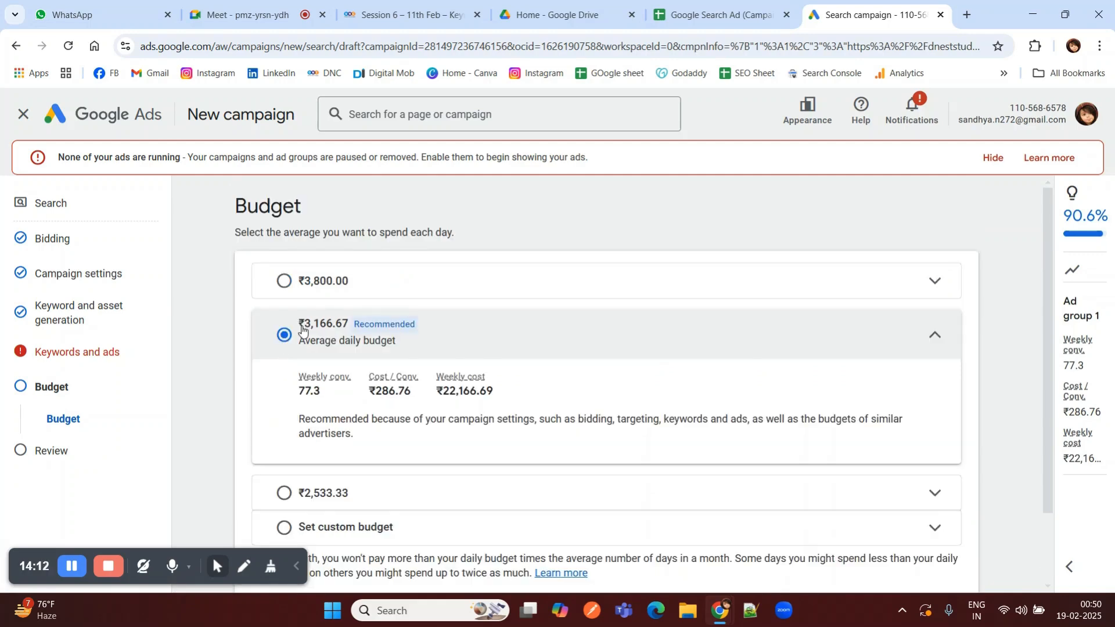
scroll(296, 334, "down", 2)
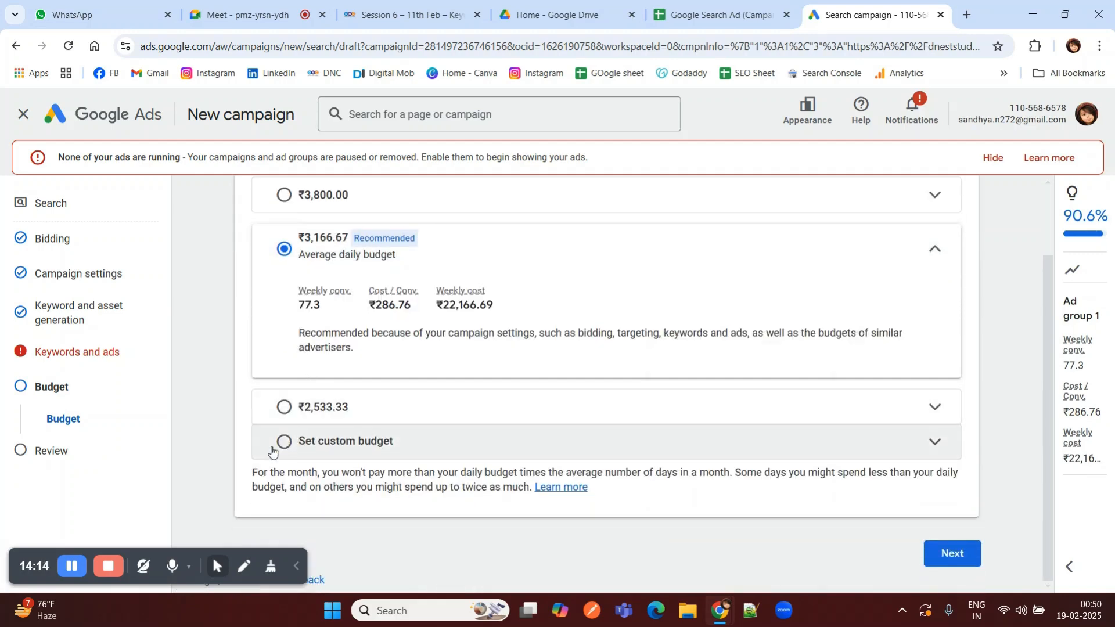
left_click(284, 441)
left_click(327, 380)
key("ctrl+a")
type("100")
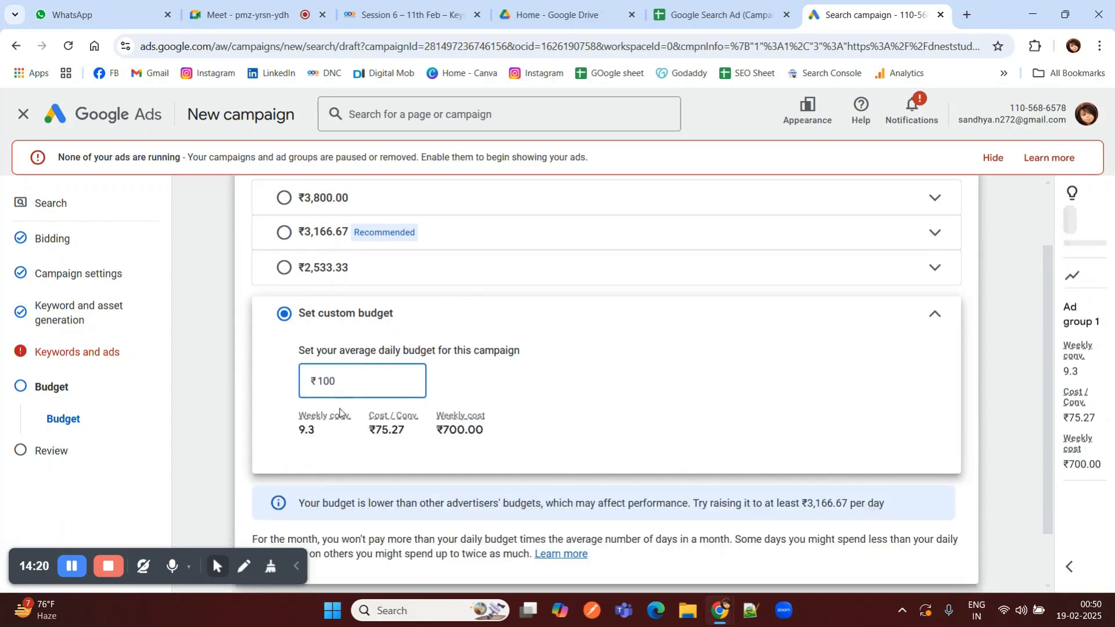
scroll(349, 387, "down", 2)
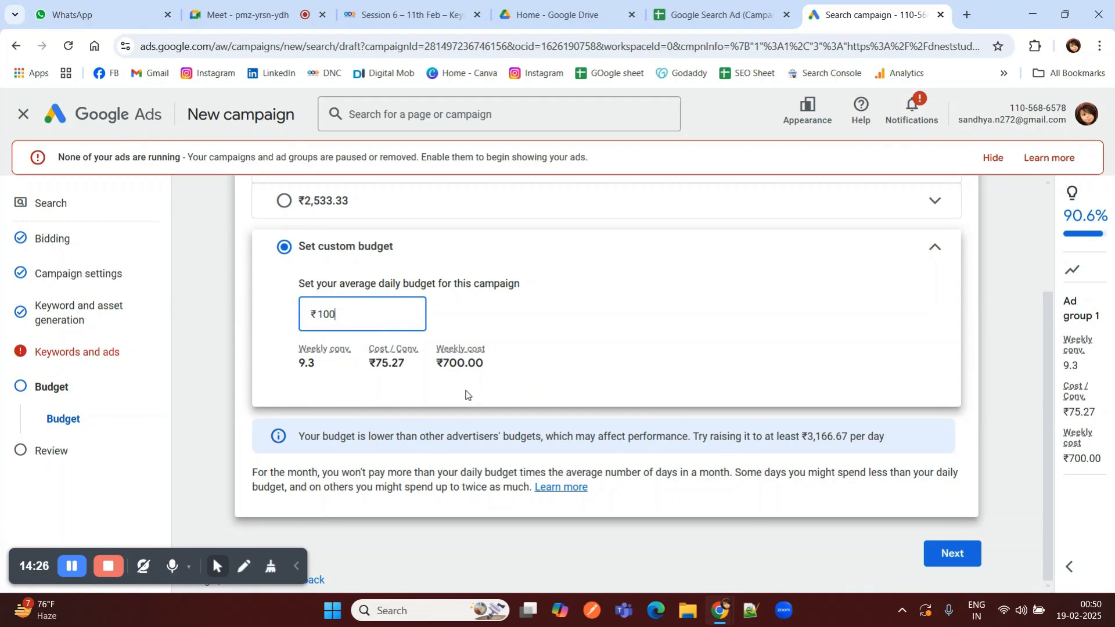
left_click(940, 551)
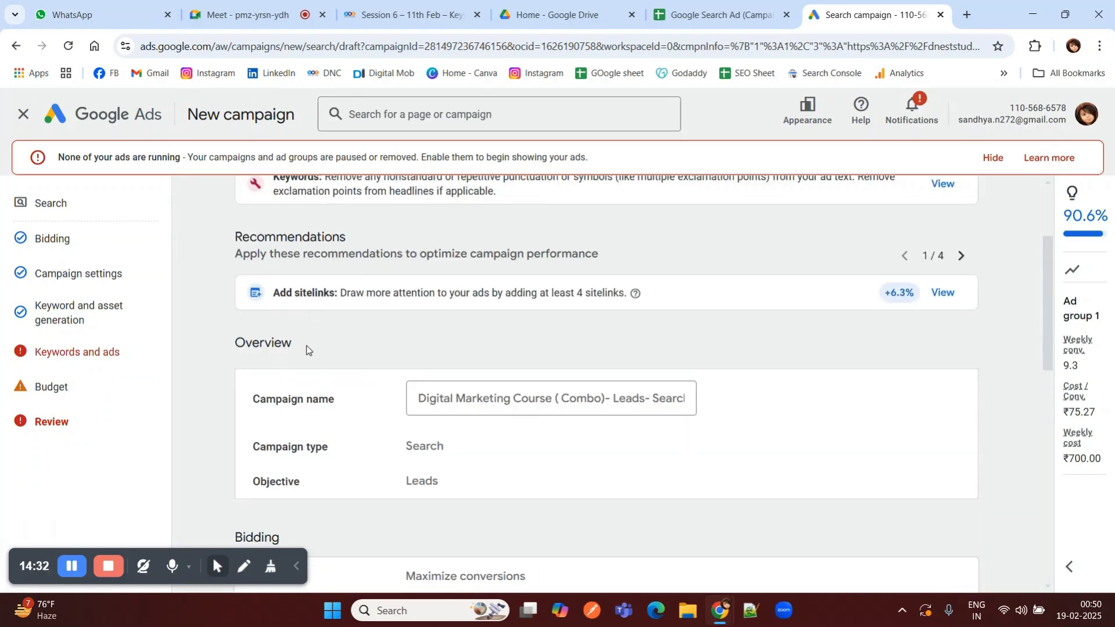
Step: Review the campaign summary, covering the issues, recommendations, bidding, campaign settings, keywords, ads and budget
scroll(324, 357, "up", 2)
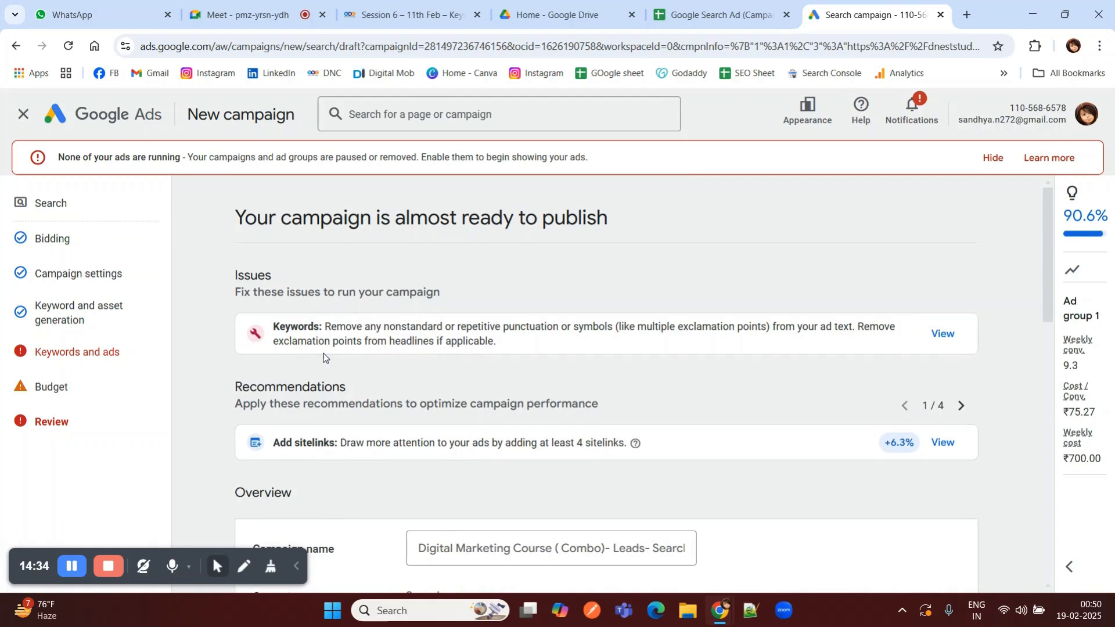
scroll(332, 317, "down", 1)
scroll(332, 317, "down", 7)
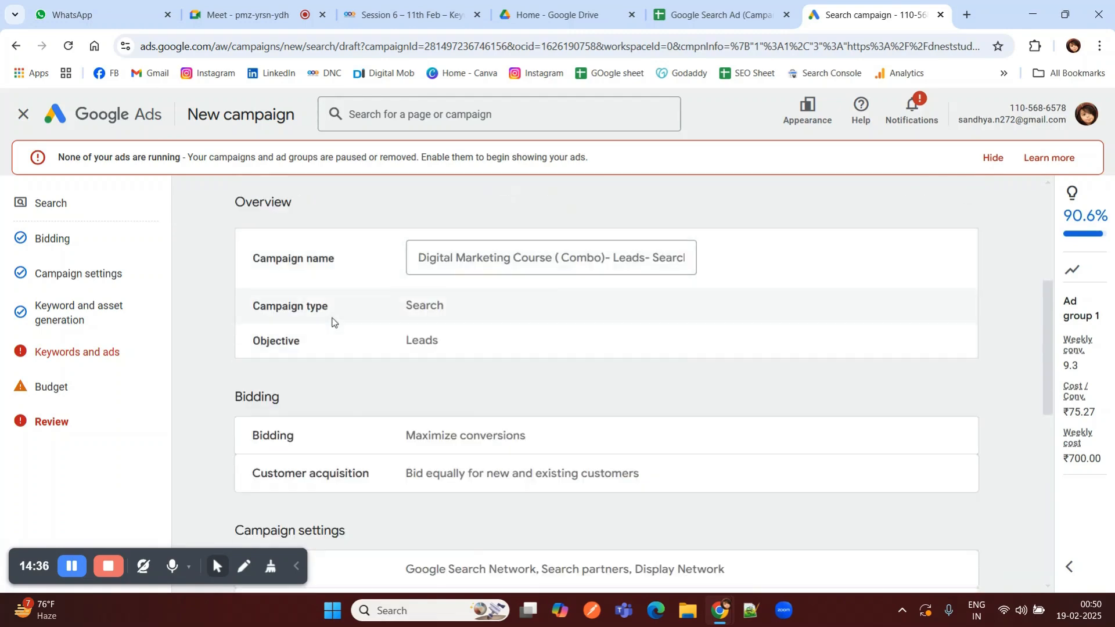
scroll(332, 318, "down", 3)
scroll(332, 321, "up", 2)
scroll(332, 321, "up", 6)
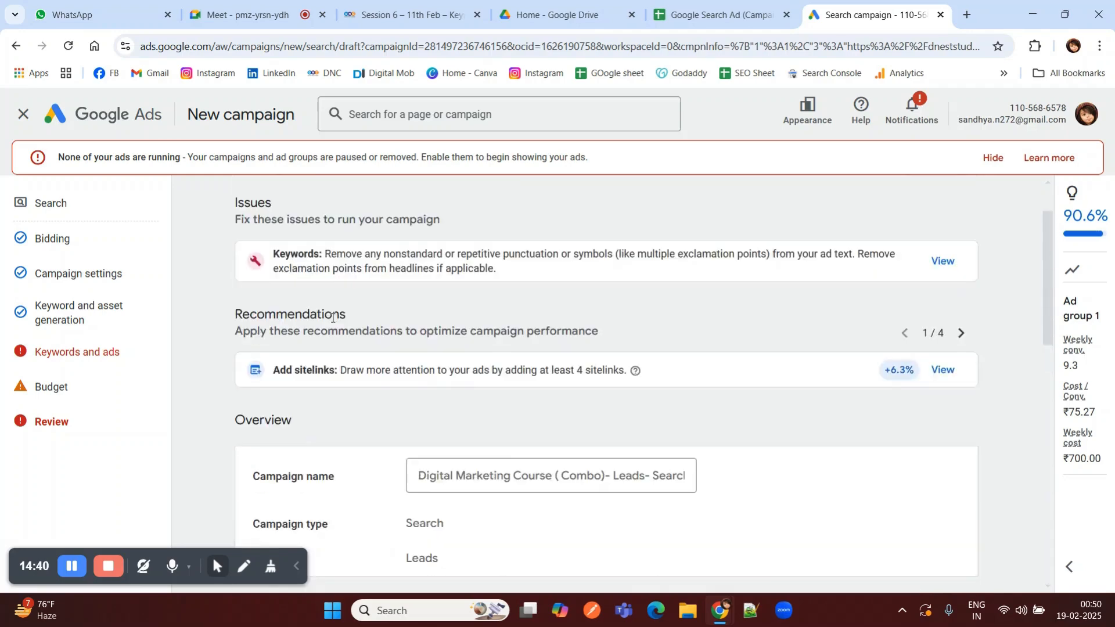
scroll(332, 322, "down", 2)
scroll(333, 319, "down", 9)
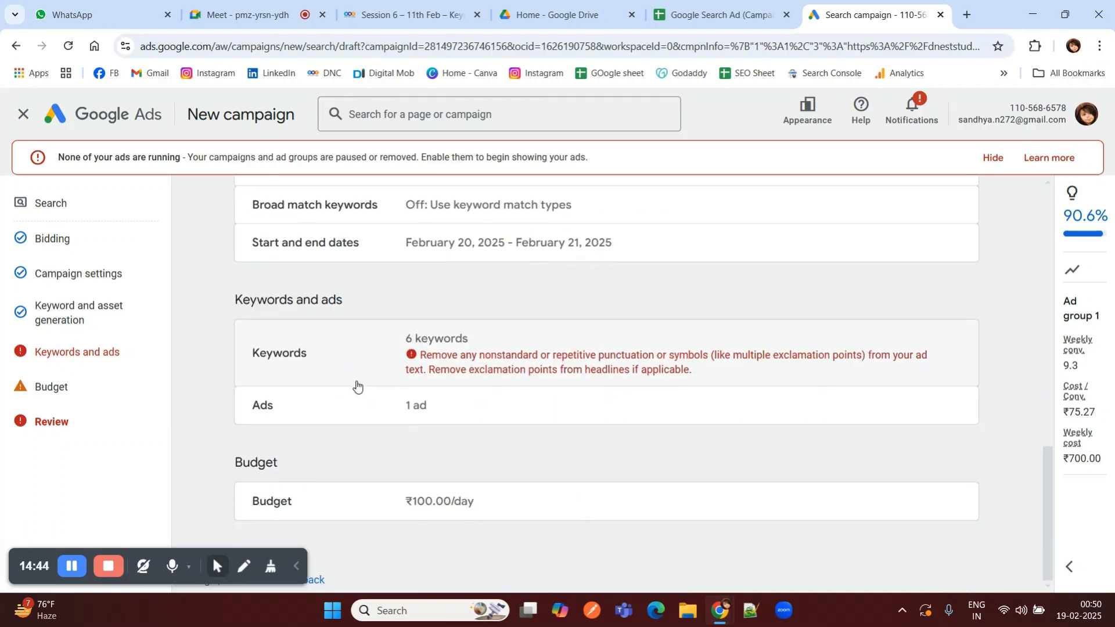
scroll(360, 394, "up", 4)
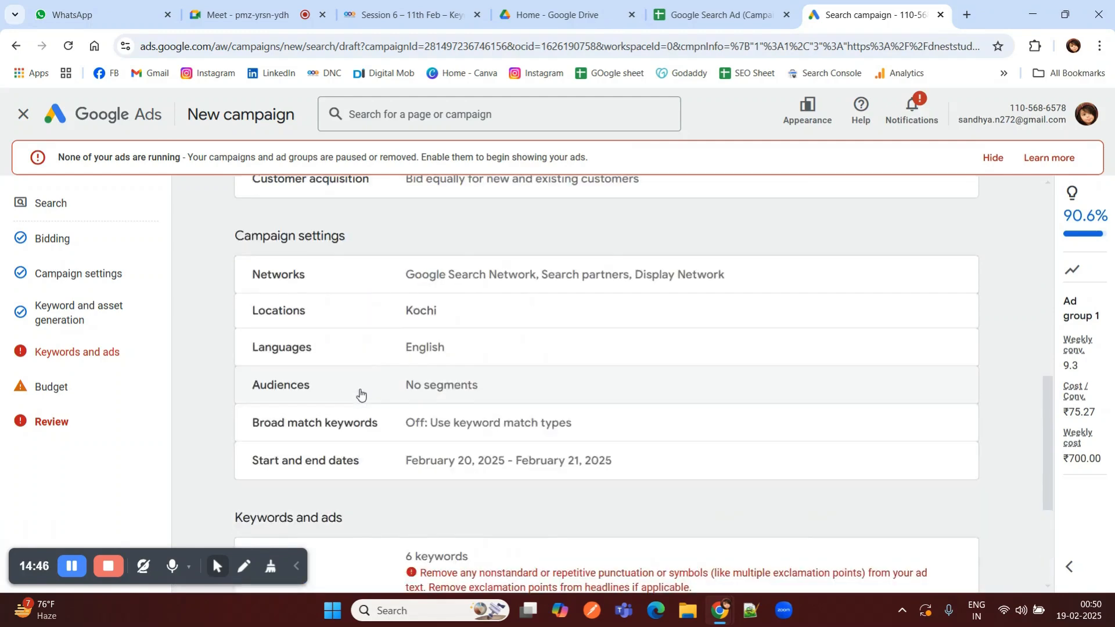
scroll(361, 393, "down", 4)
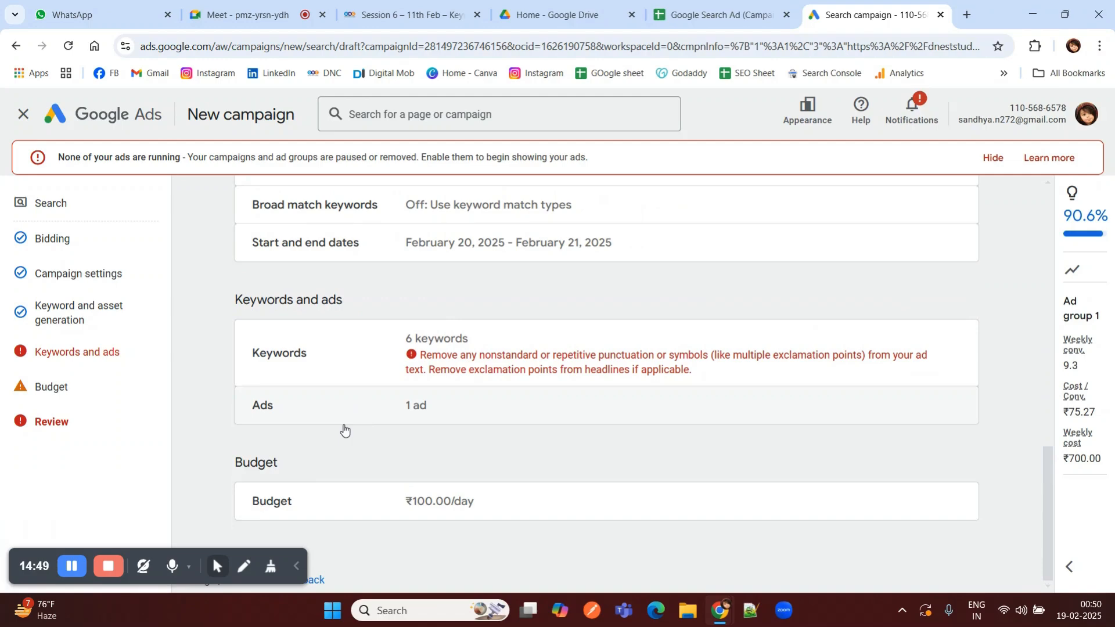
scroll(344, 428, "up", 12)
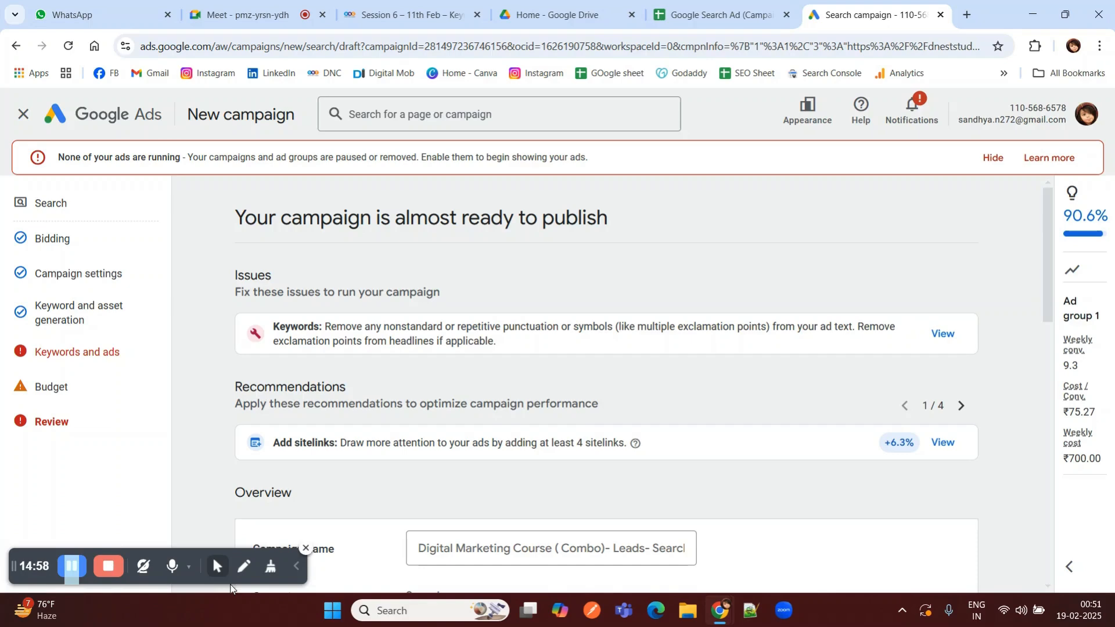
left_click_drag(283, 577, 251, 602)
scroll(304, 543, "down", 10)
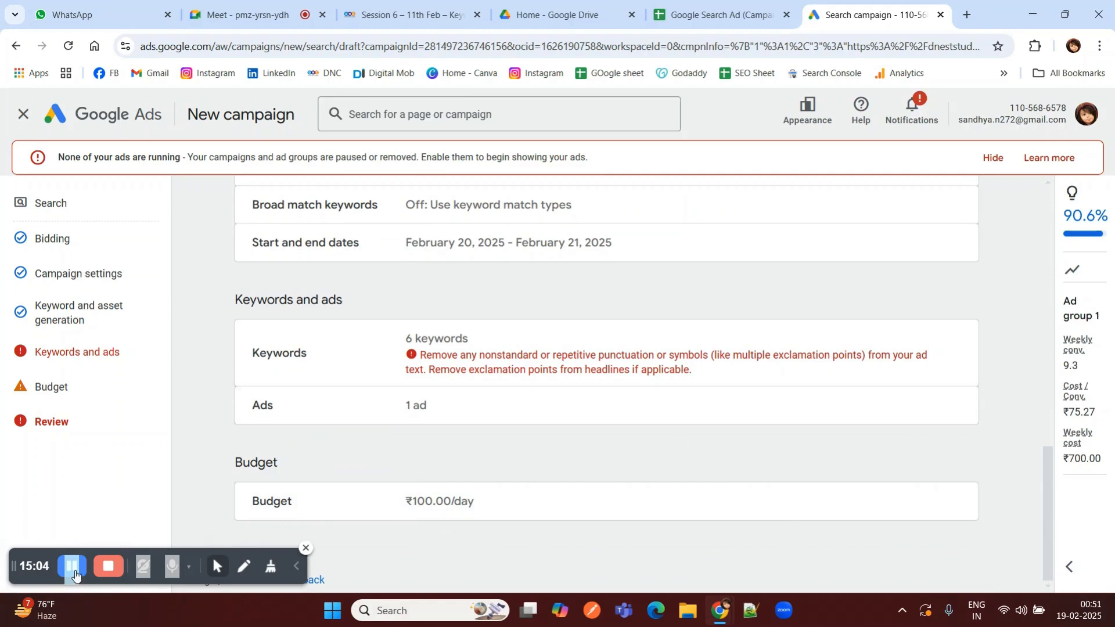
left_click(75, 575)
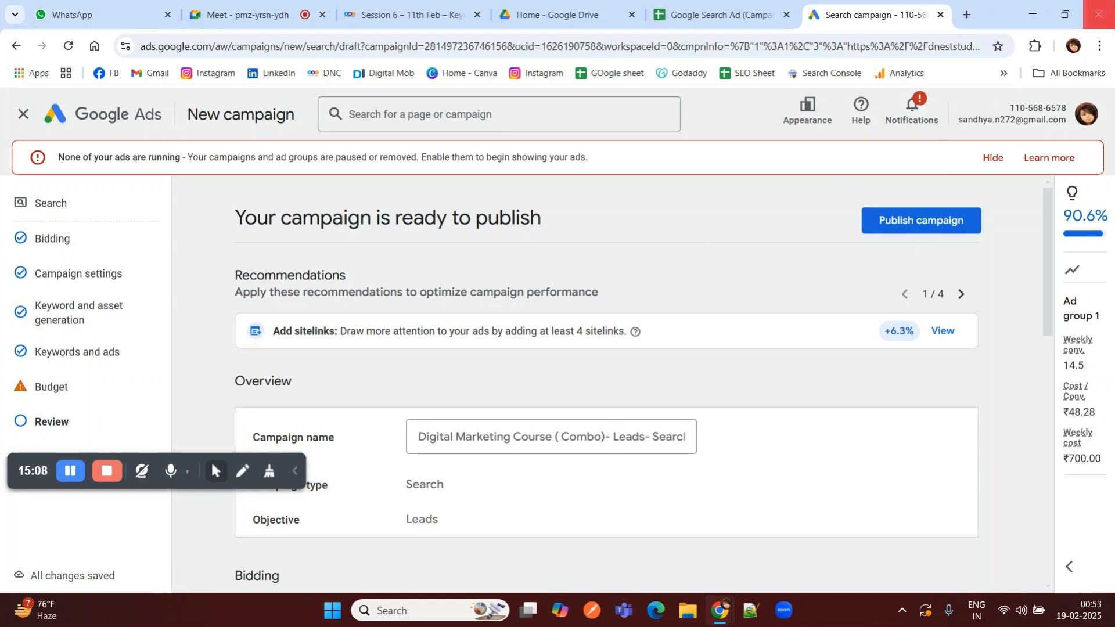
Step: Publish the Digital Marketing Course (Combo) leads search campaign from its review page
left_click(902, 225)
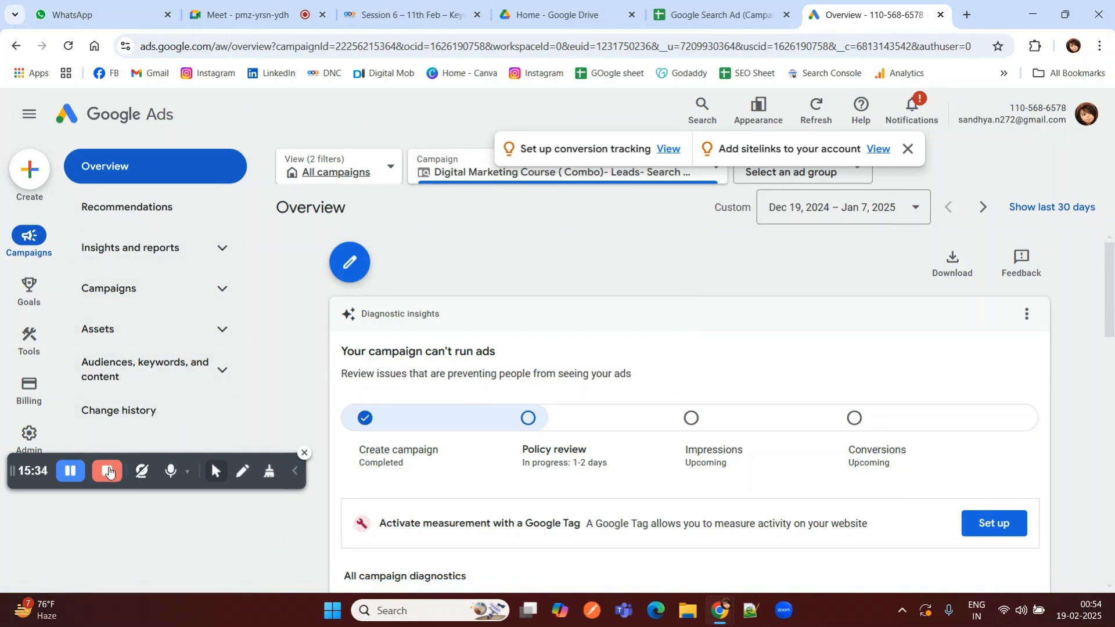
left_click(108, 472)
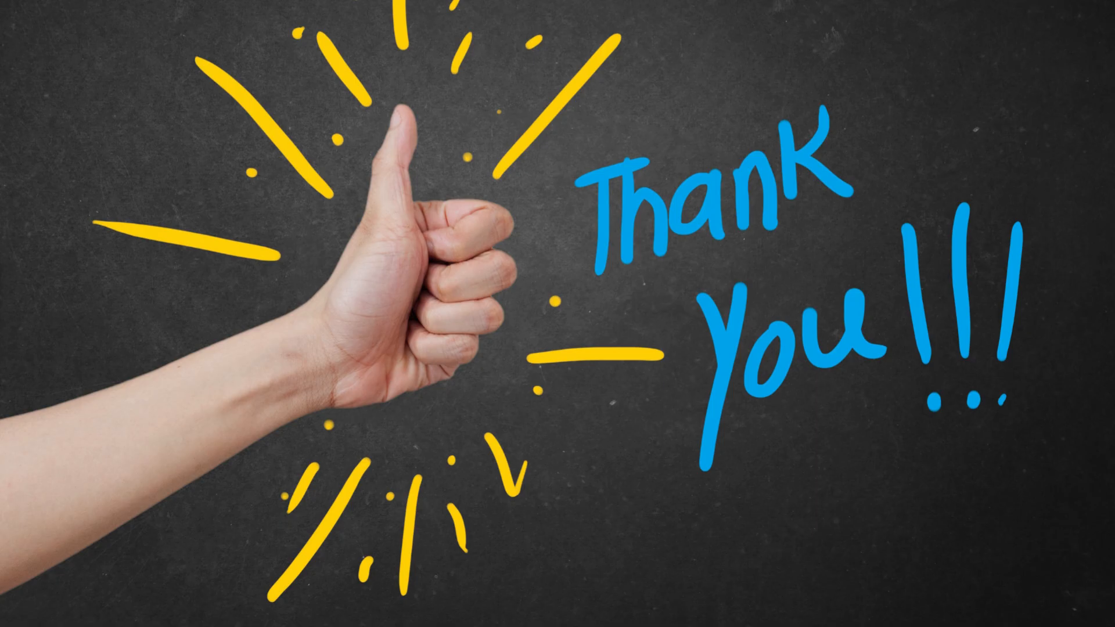